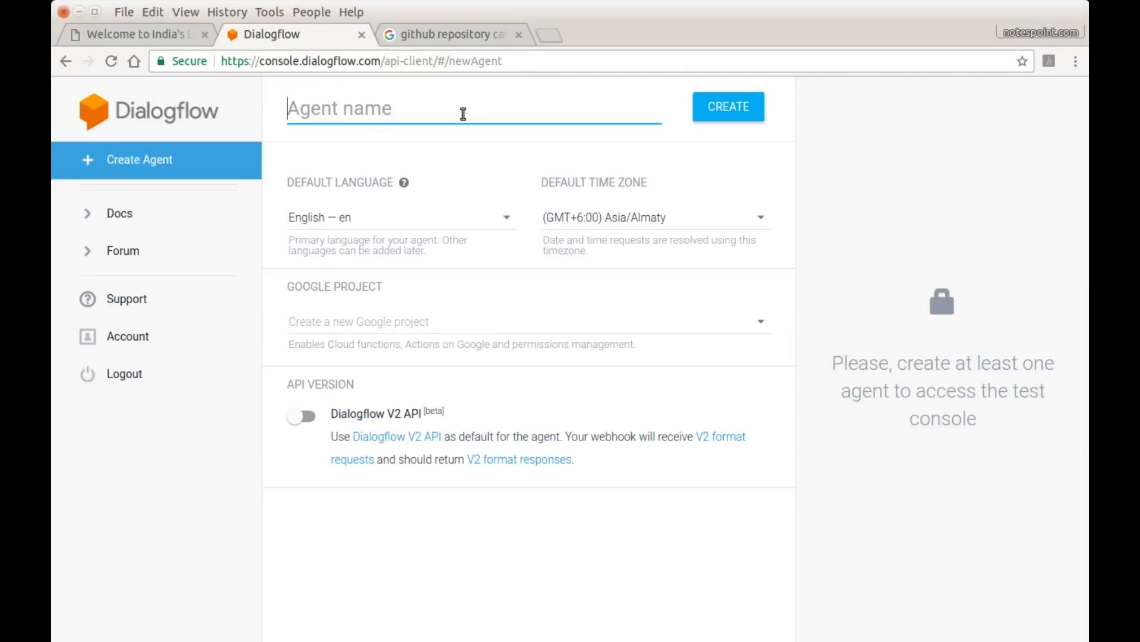
Step: Name the agent restaurant_search_agent and keep English as its language
text(restaurant)
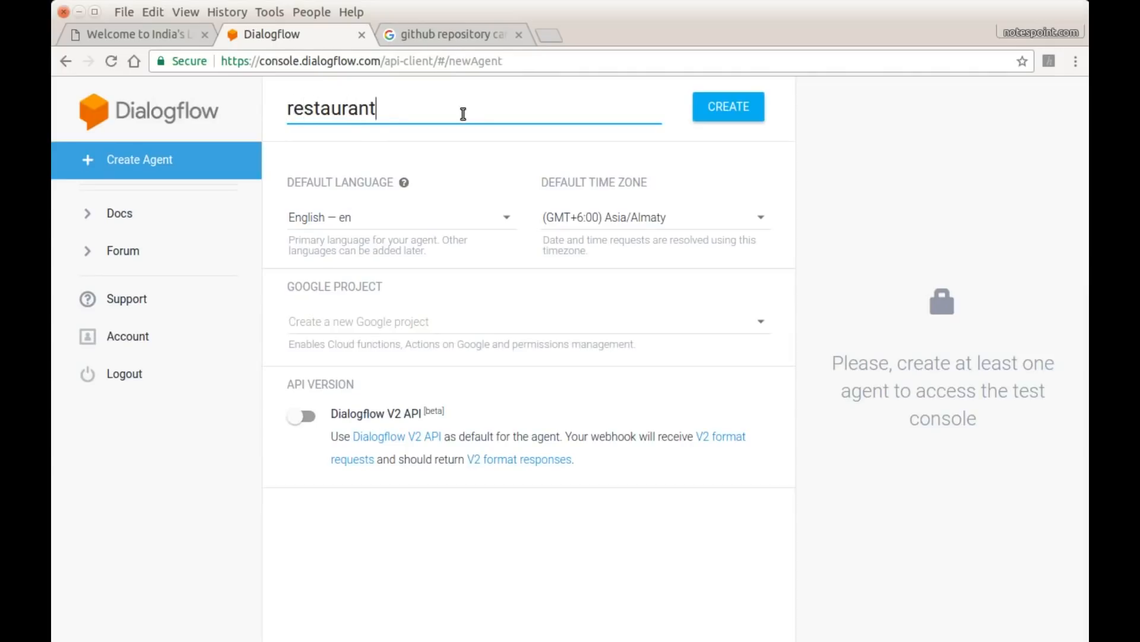
text(_search_agent)
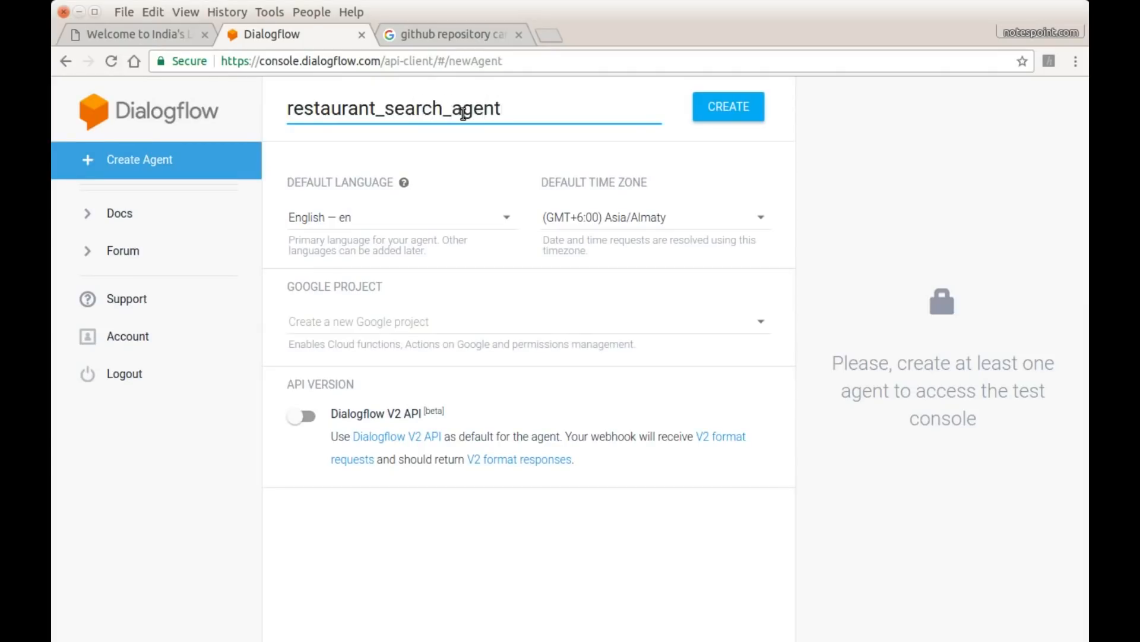
click(363, 229)
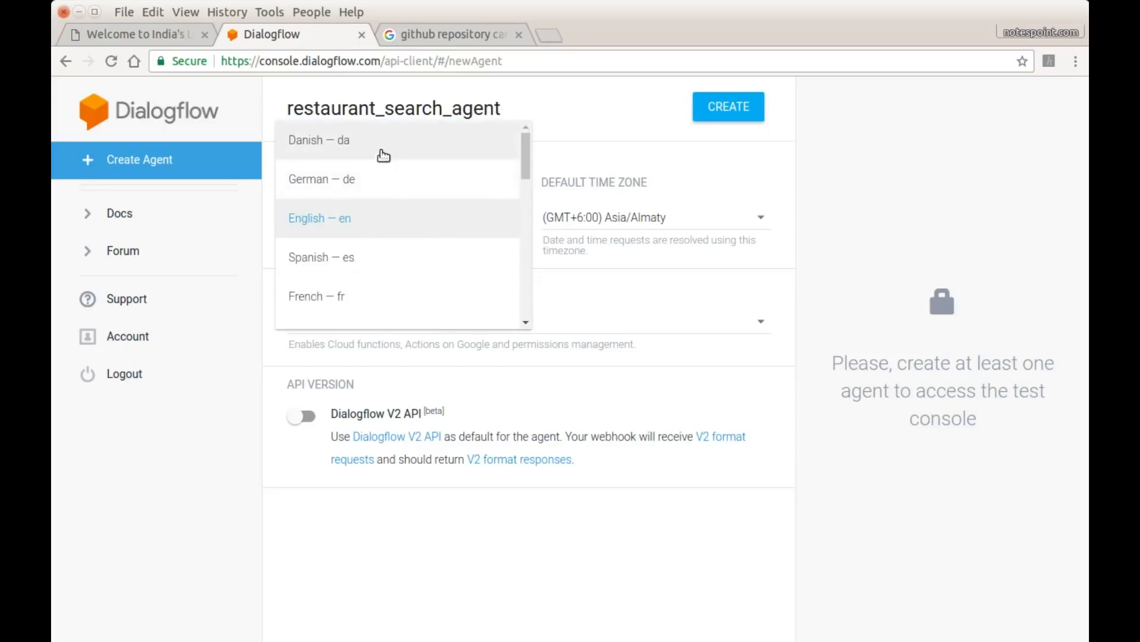
click(372, 229)
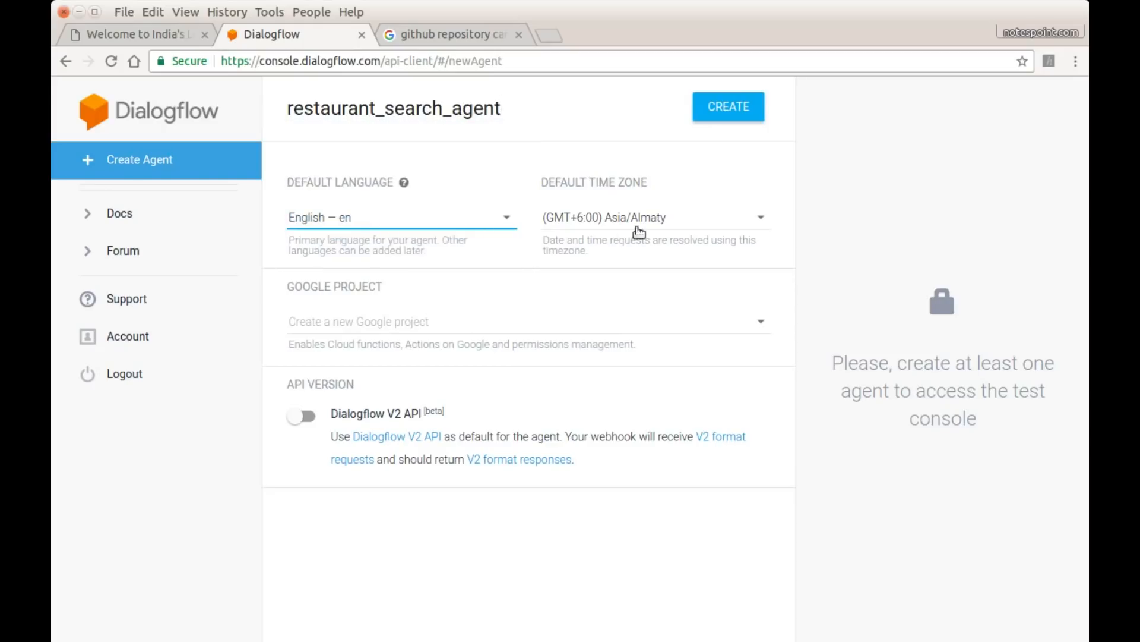
Step: Set the time zone to (GMT+5:30) Asia/Colombo and create the agent
click(709, 223)
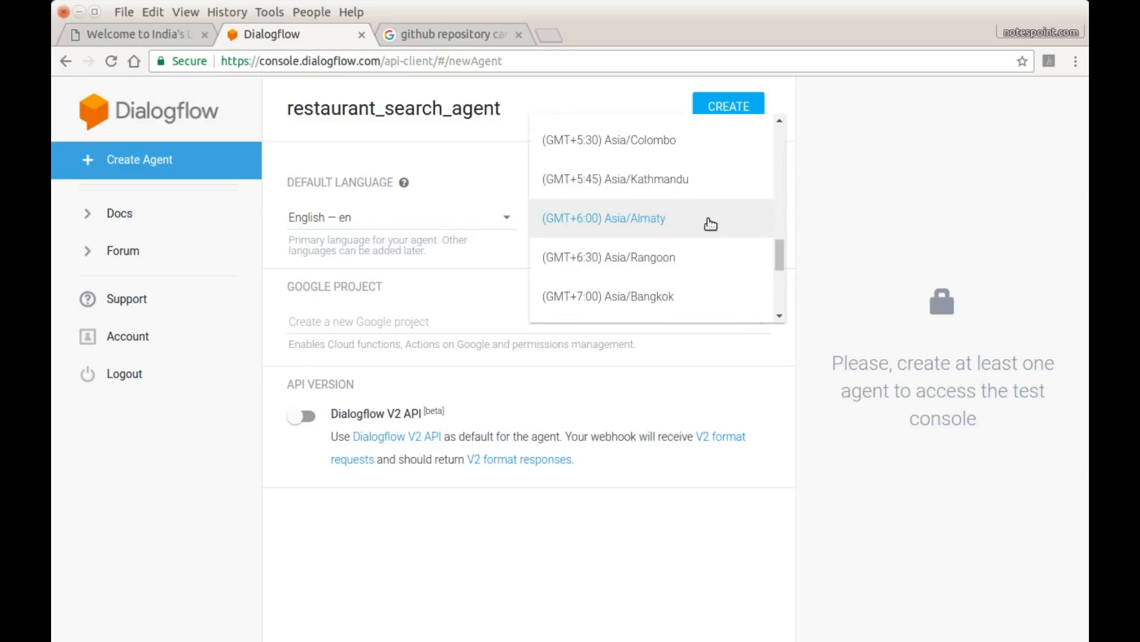
scroll(711, 224, down, 2)
scroll(711, 225, up, 2)
scroll(710, 229, up, 2)
scroll(712, 229, down, 2)
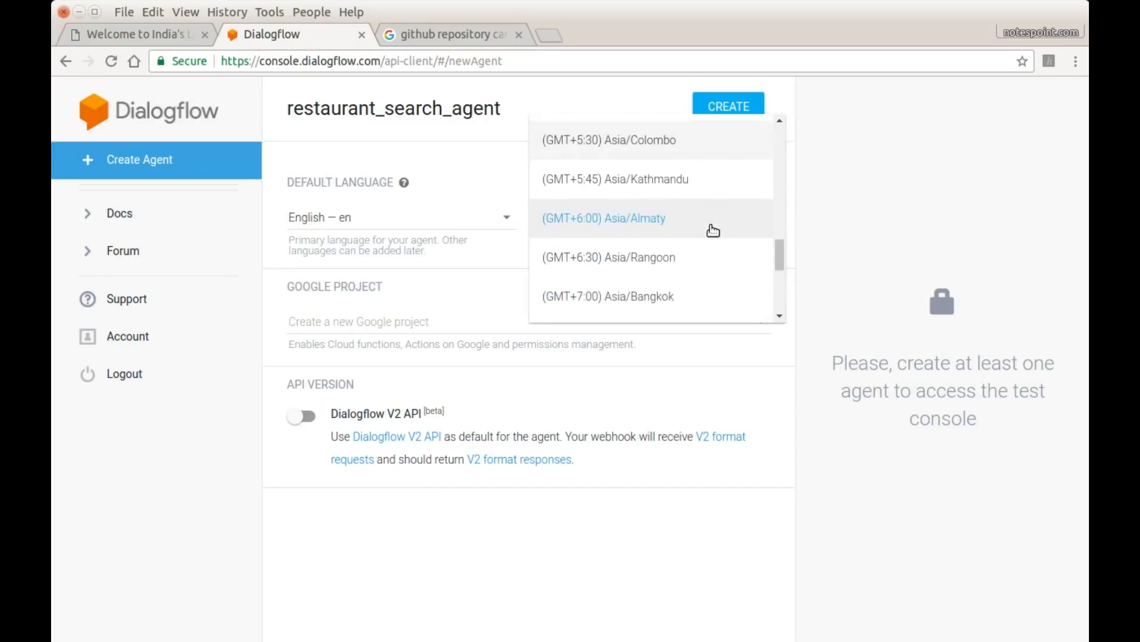
scroll(712, 230, down, 2)
scroll(712, 230, up, 3)
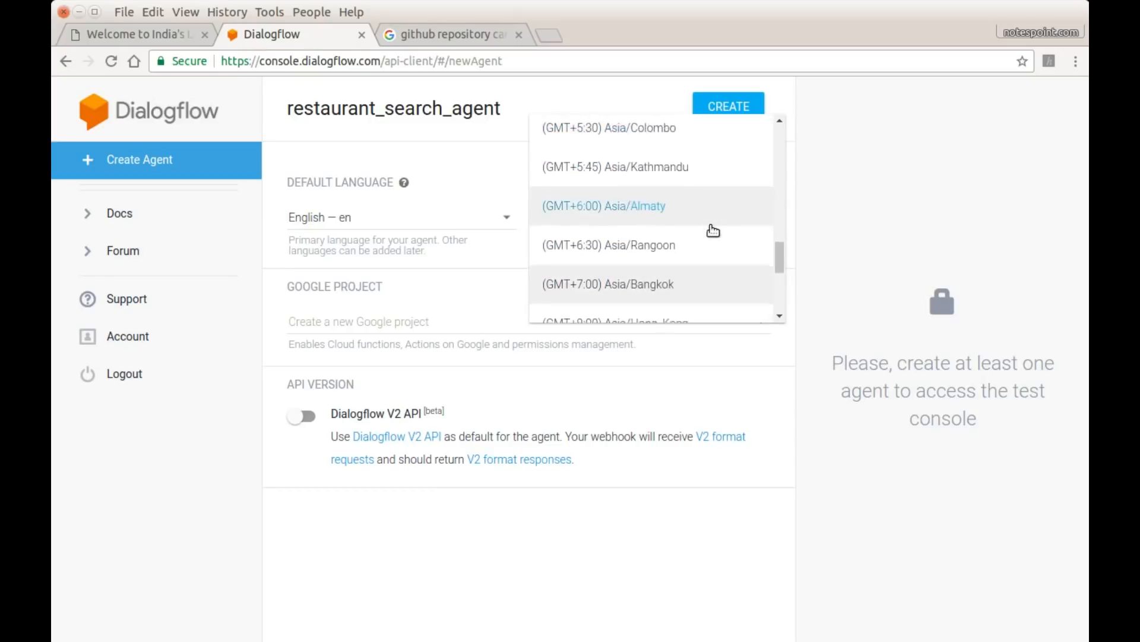
click(694, 199)
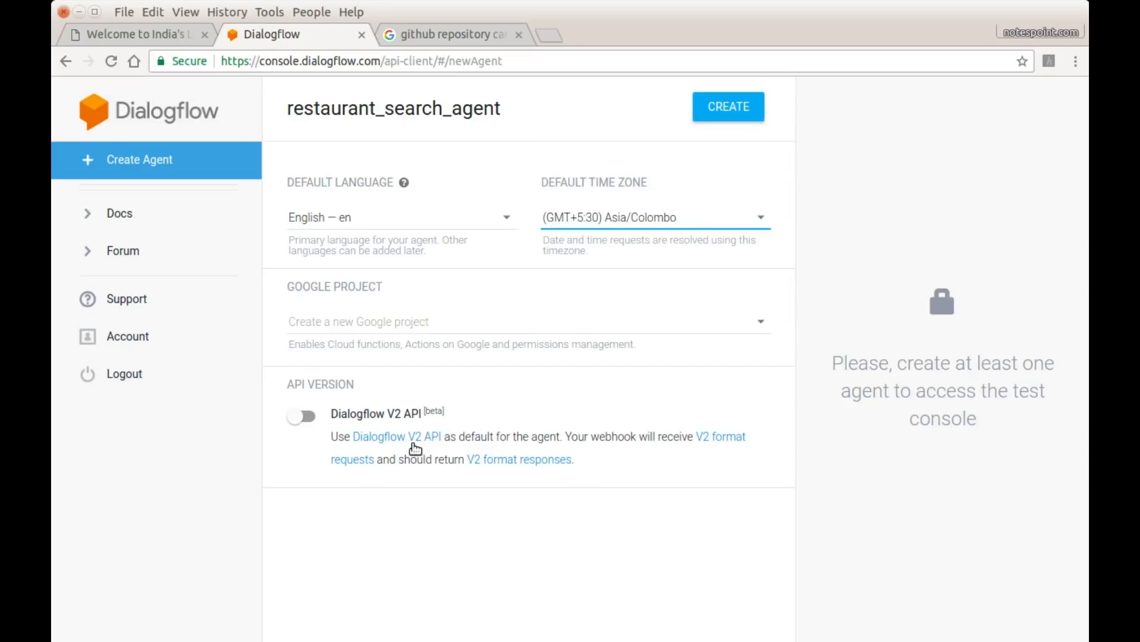
click(747, 115)
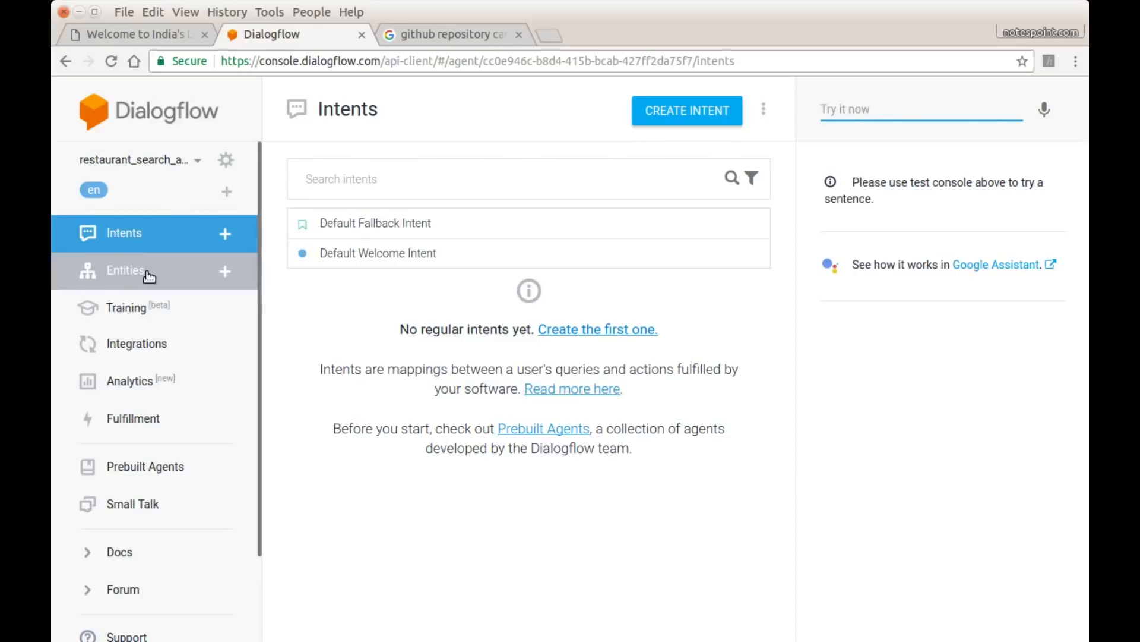
Step: Open the Default Welcome Intent and review its Welcome event, input.welcome action and greeting responses
click(404, 256)
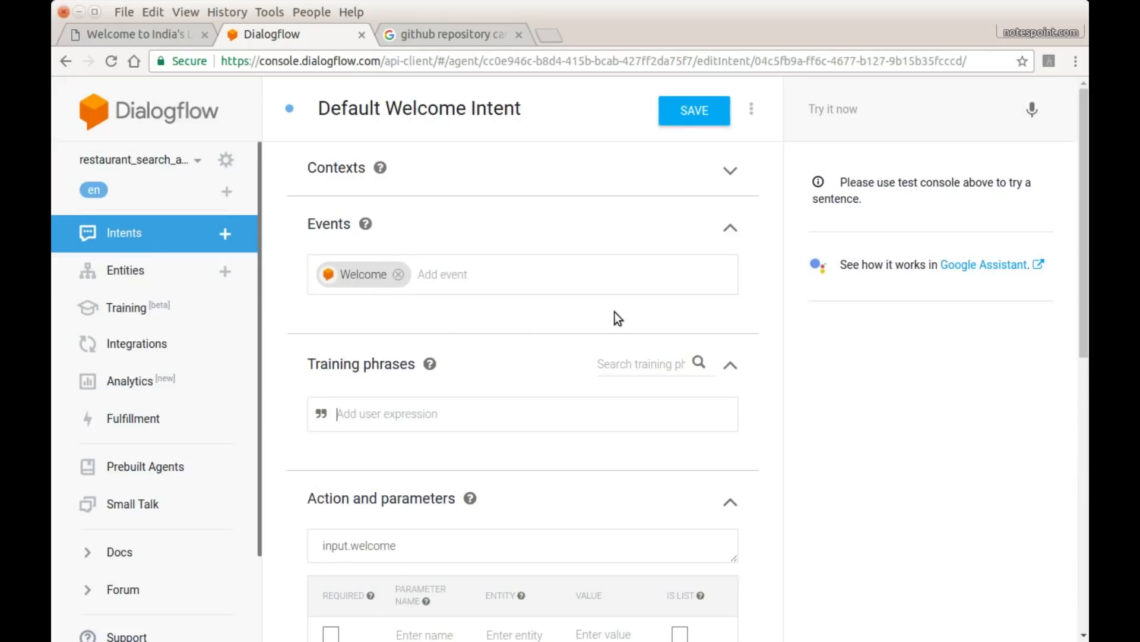
scroll(615, 311, down, 3)
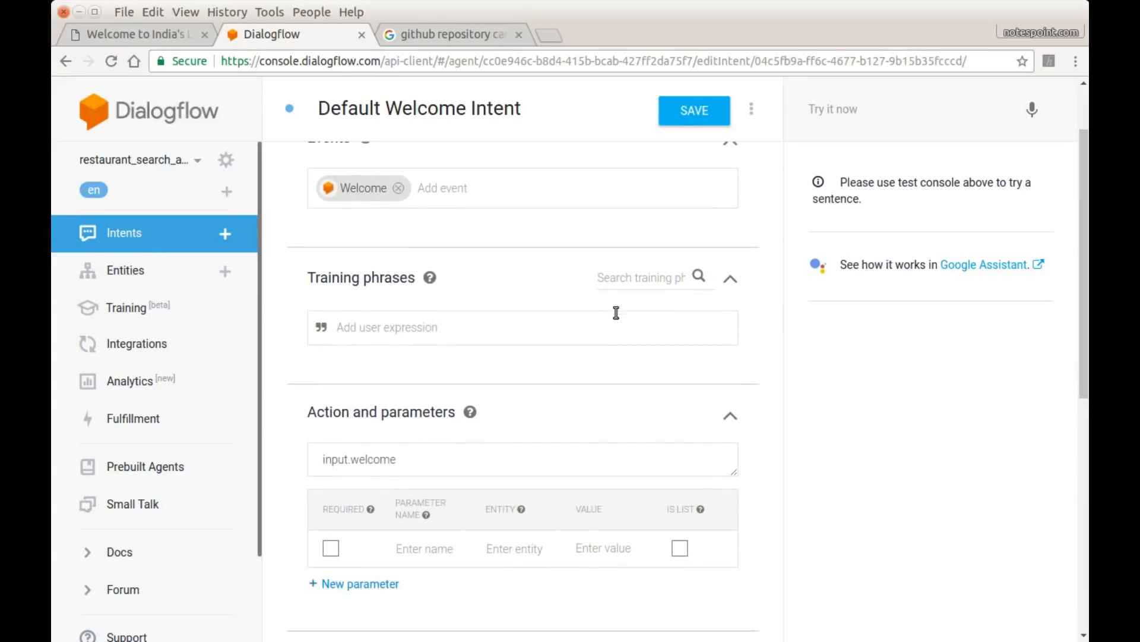
scroll(615, 312, down, 1)
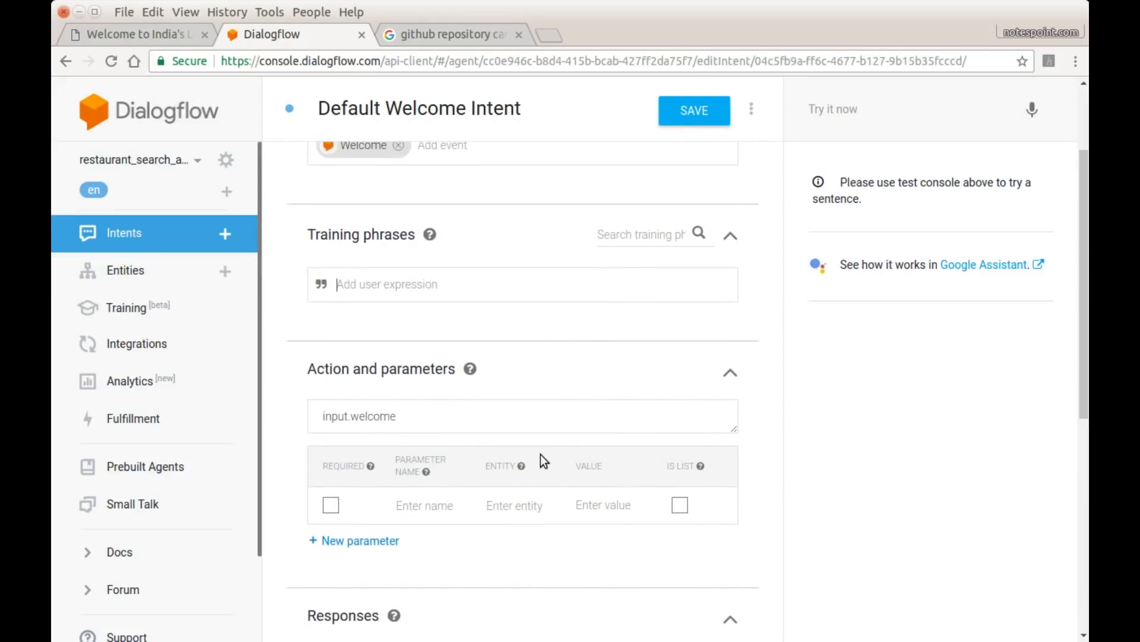
scroll(544, 460, down, 5)
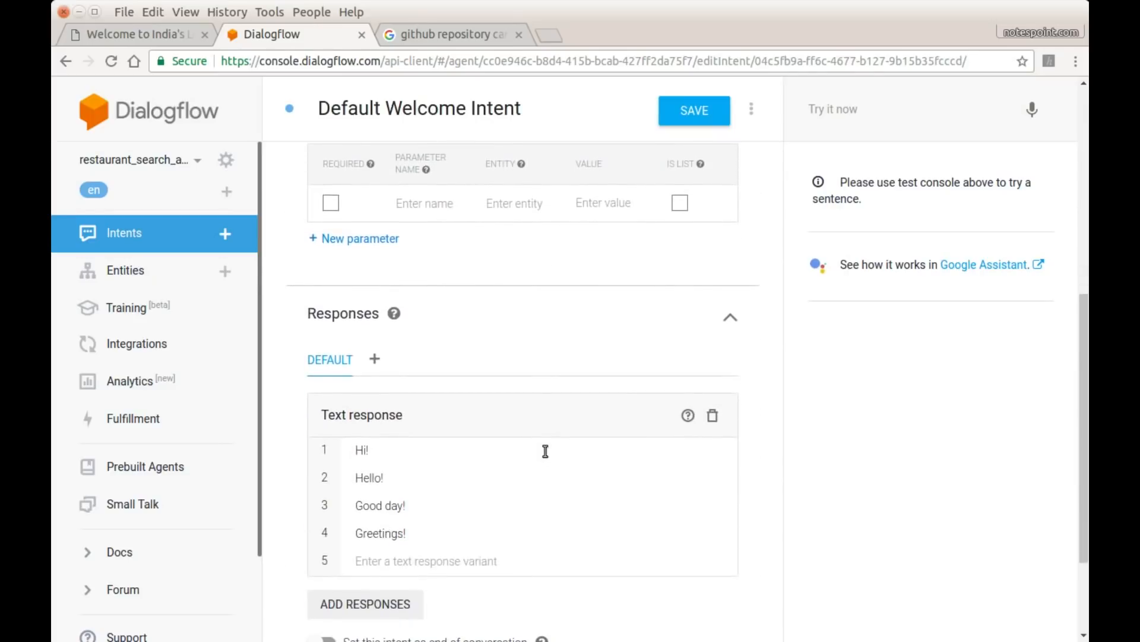
scroll(545, 451, down, 3)
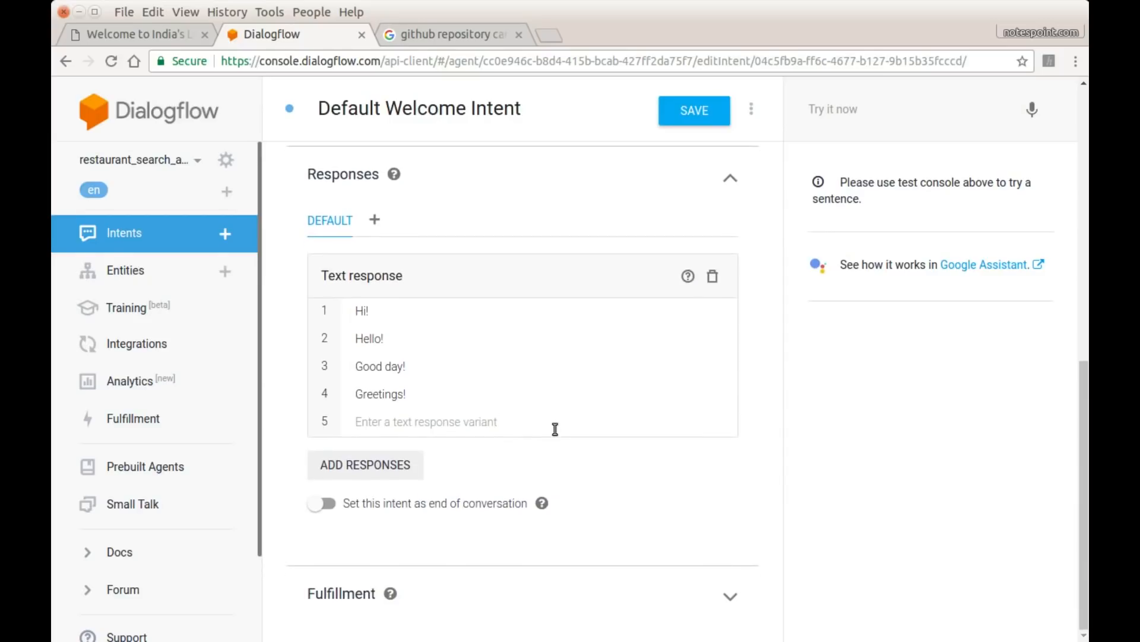
scroll(556, 429, up, 6)
scroll(553, 429, up, 4)
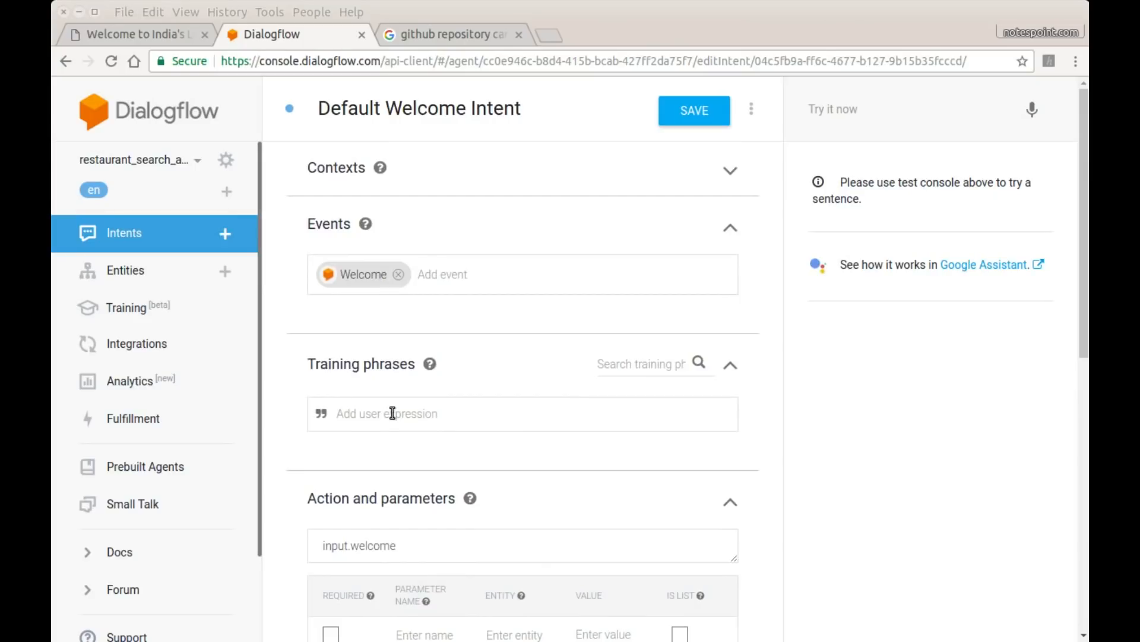
Step: Add training phrases hi, hello, hey, hi there, hey there, hello there and howdy
click(442, 410)
text(hi)
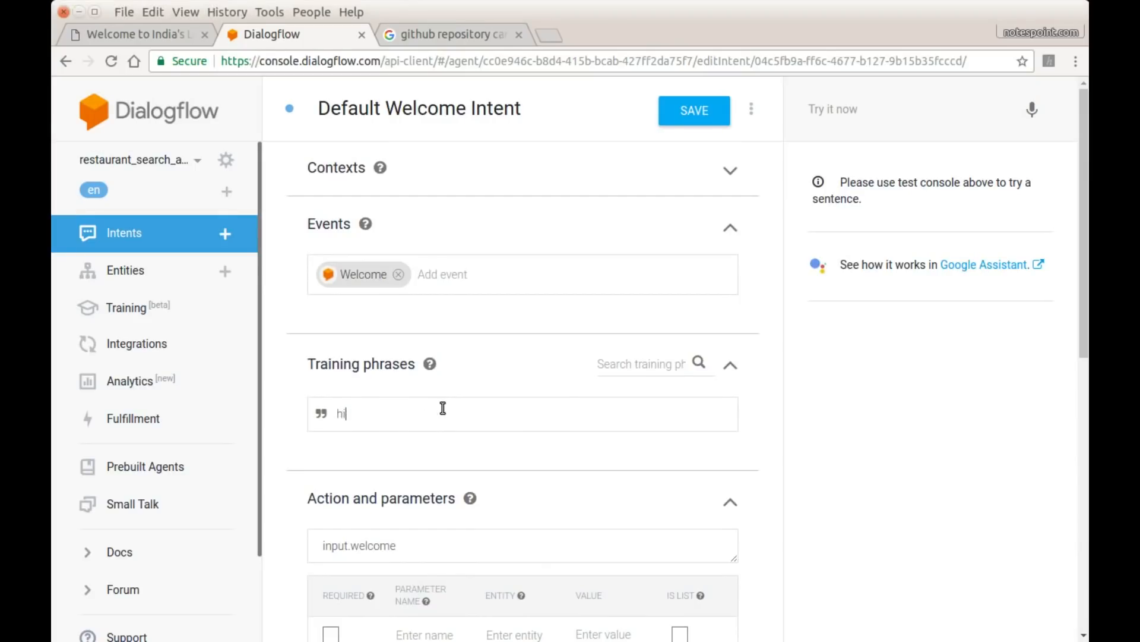
key(Return)
text(hello)
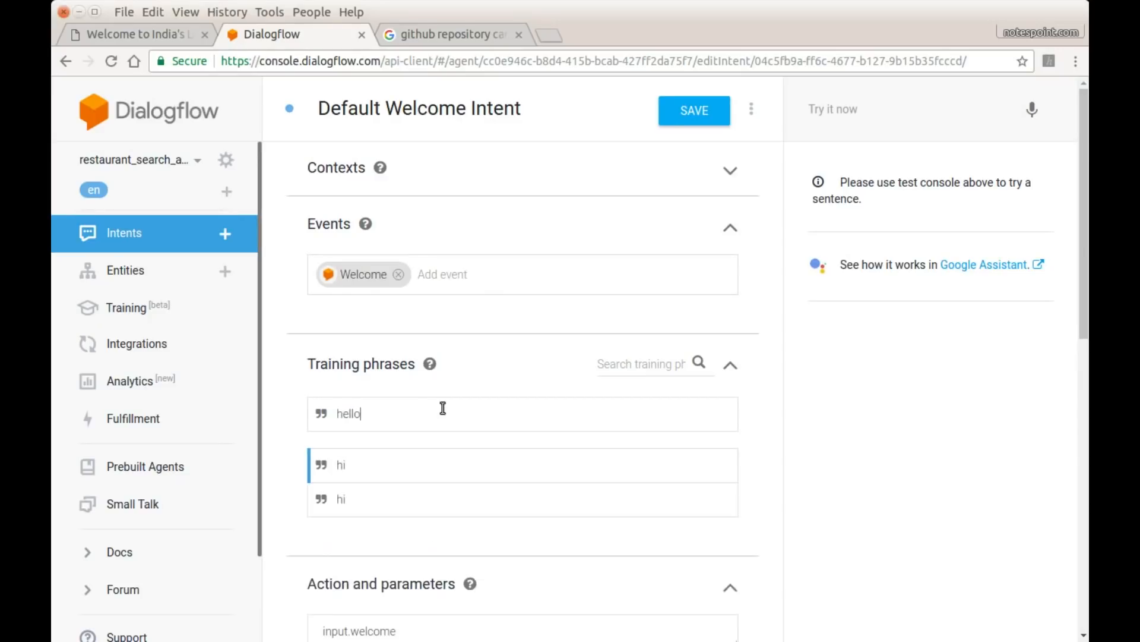
key(Return)
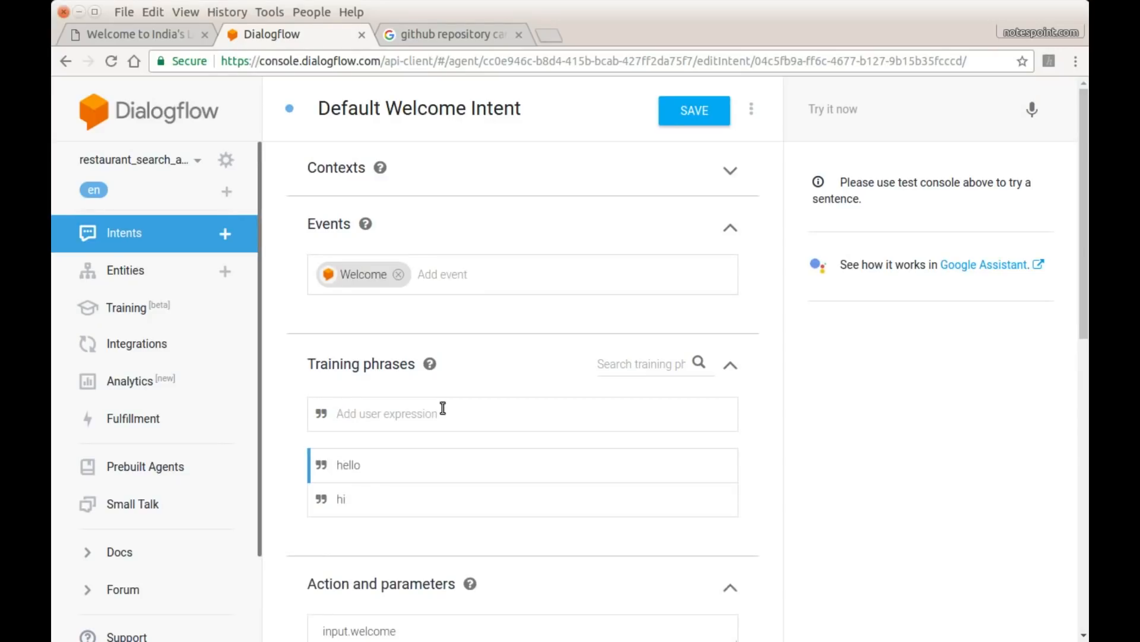
text(hey)
key(Return)
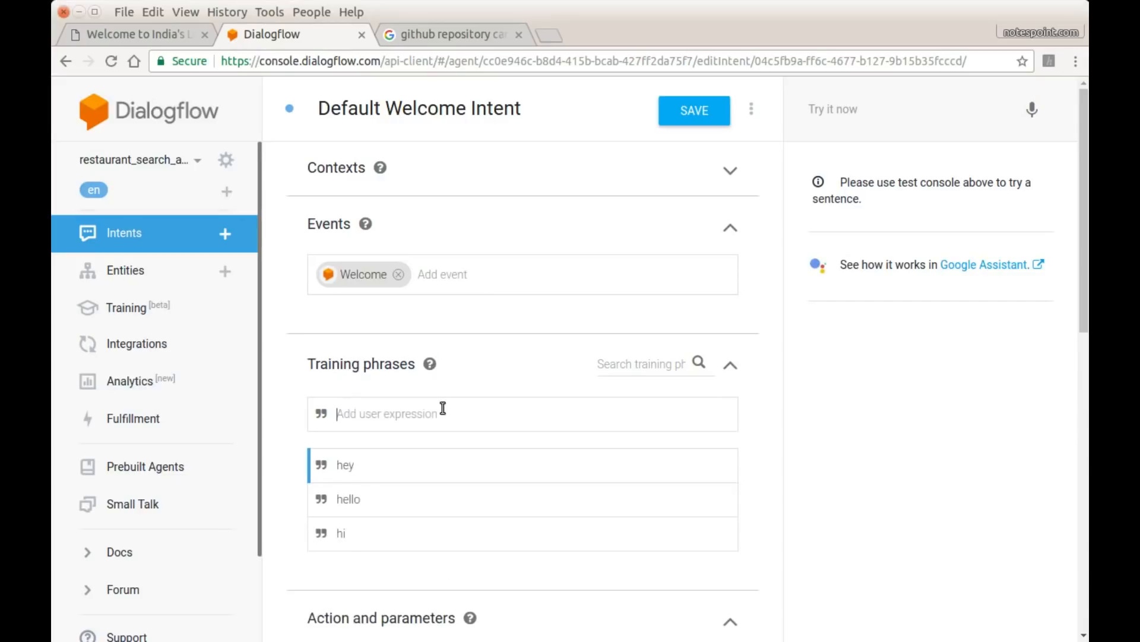
text(hi there)
key(Return)
text(hey there)
key(Return)
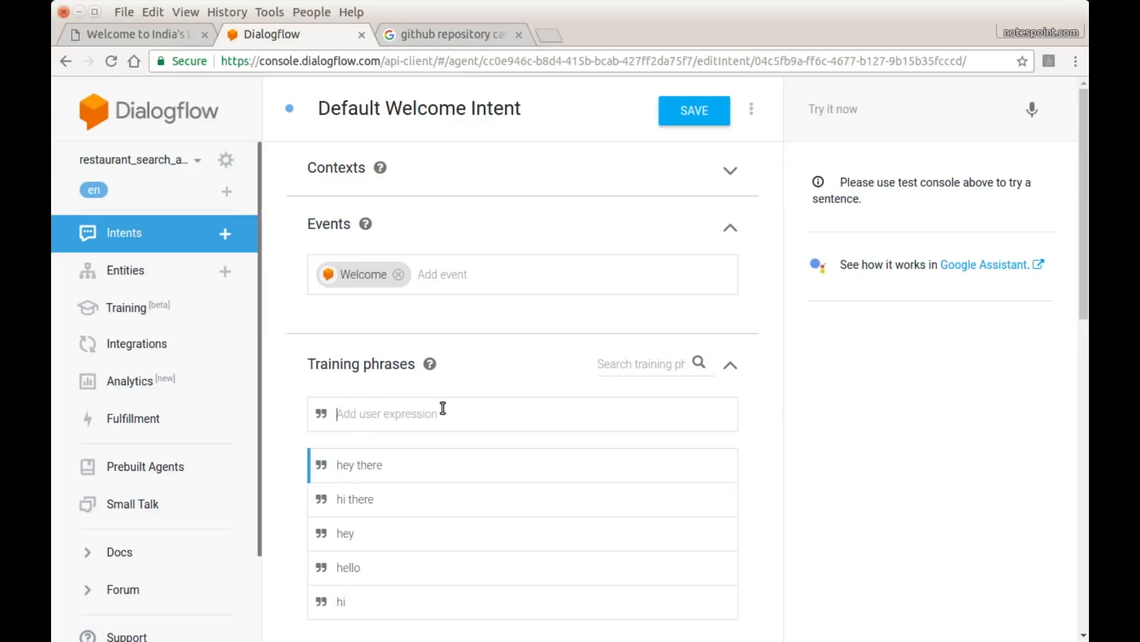
text(hello there)
key(Return)
text(howdy)
key(Return)
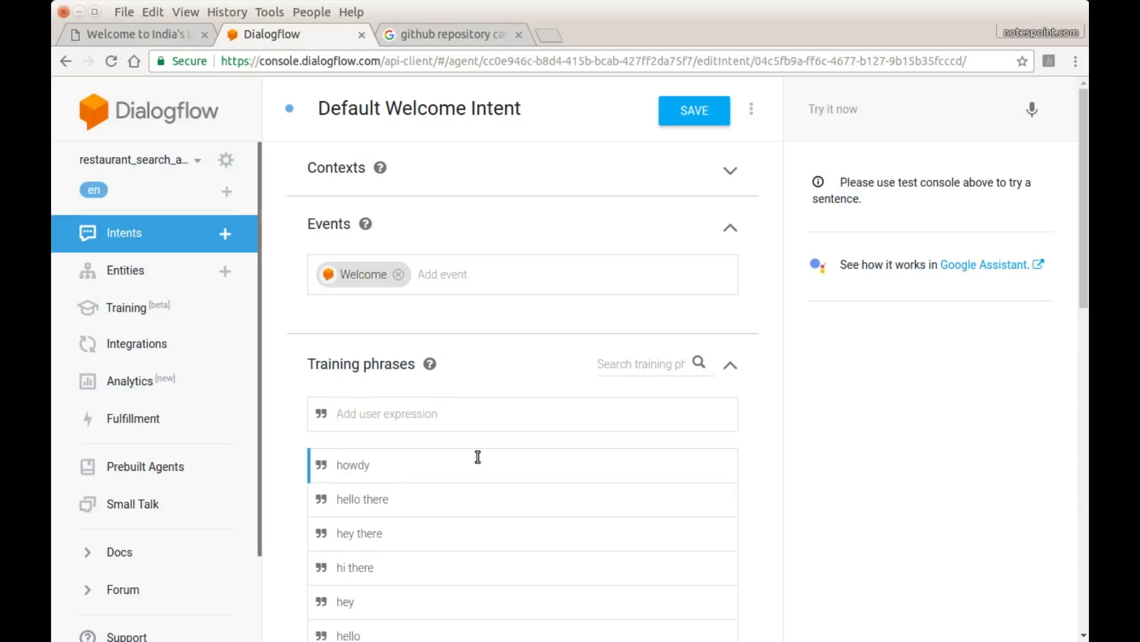
Step: Save the Default Welcome Intent and go to the Entities page
scroll(584, 468, down, 2)
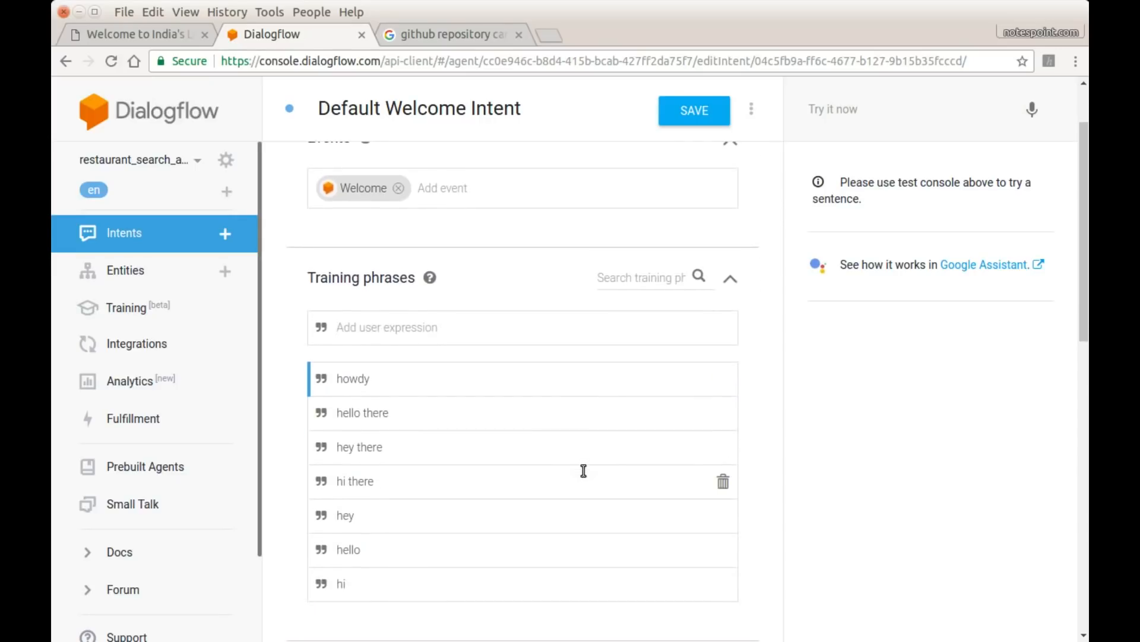
scroll(584, 470, down, 1)
scroll(583, 470, down, 5)
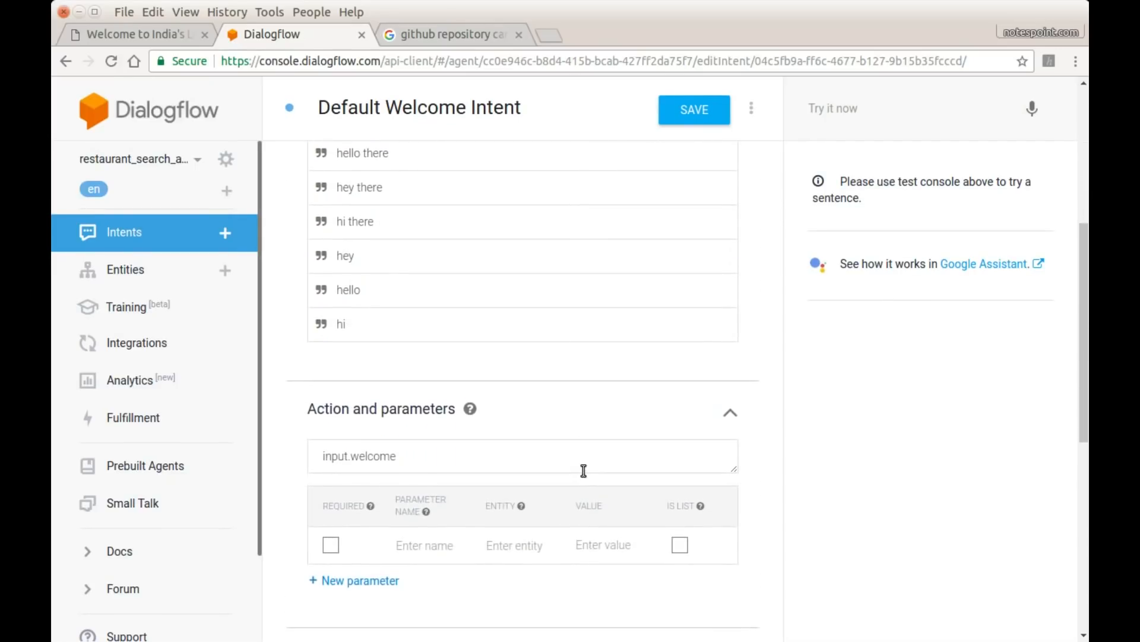
scroll(583, 470, down, 1)
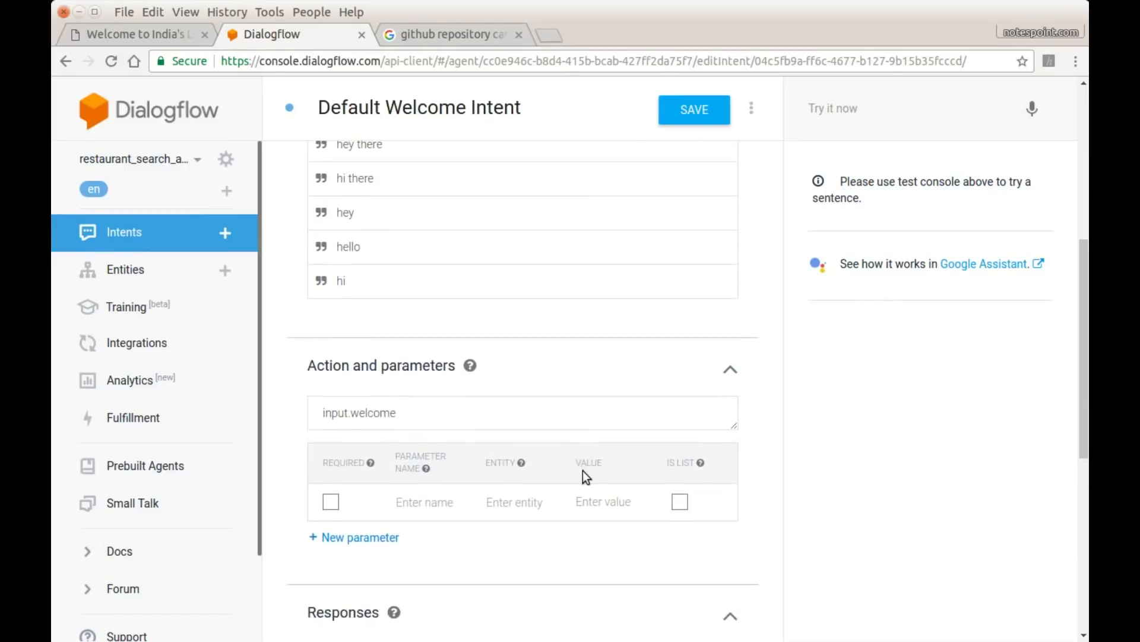
scroll(583, 470, down, 5)
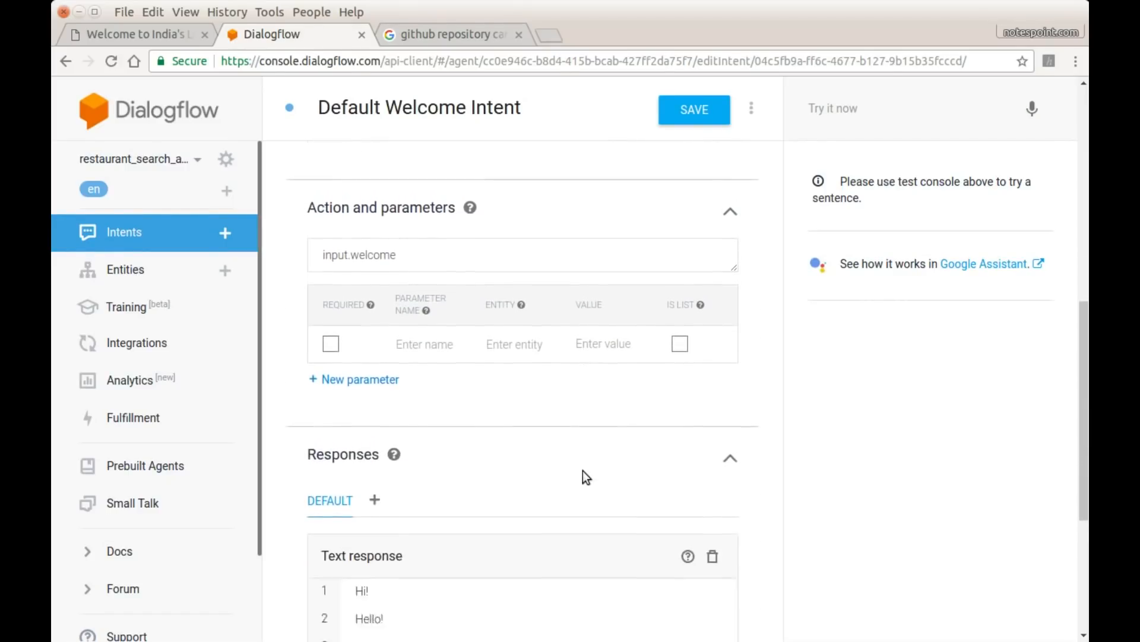
click(695, 113)
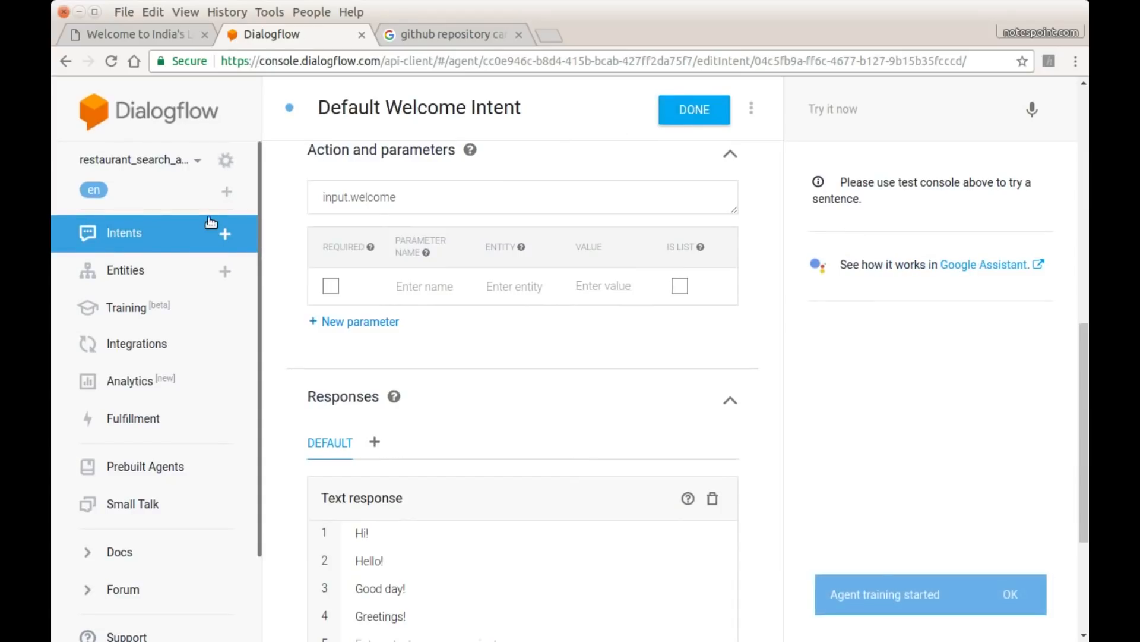
click(122, 275)
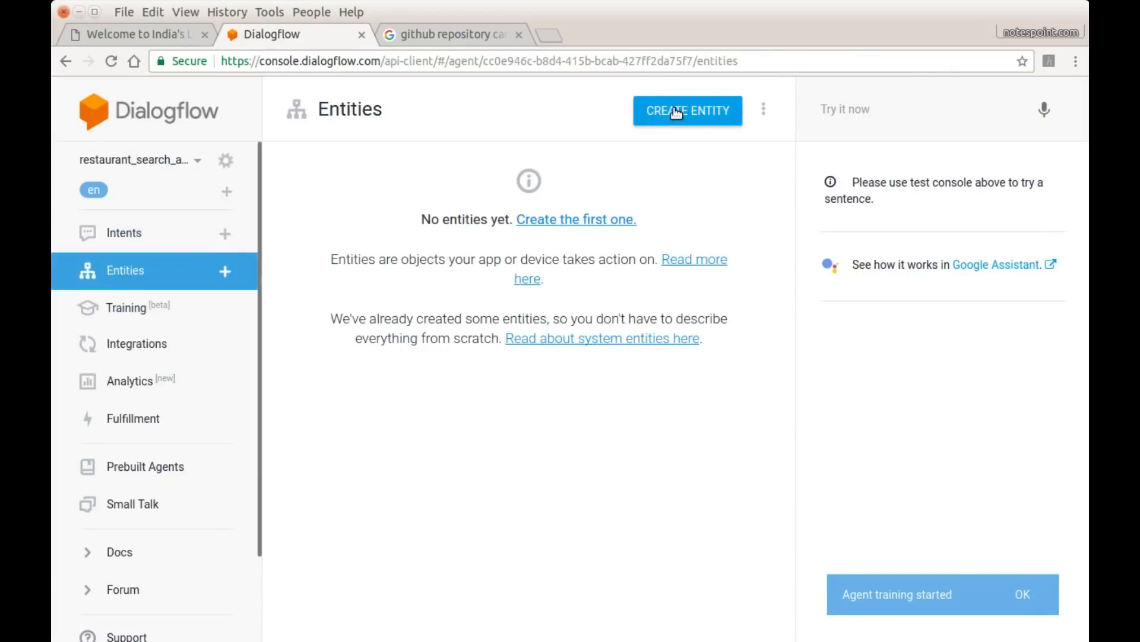
Step: Create an entity named cuisine with automated expansion allowed, ready for its first entry
click(677, 112)
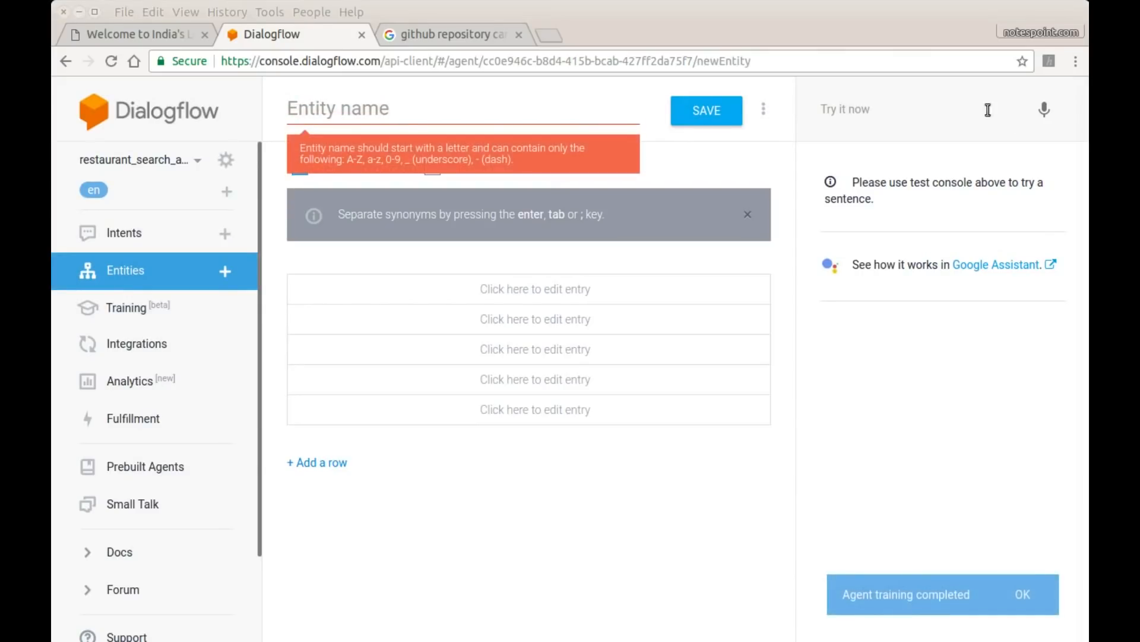
click(351, 109)
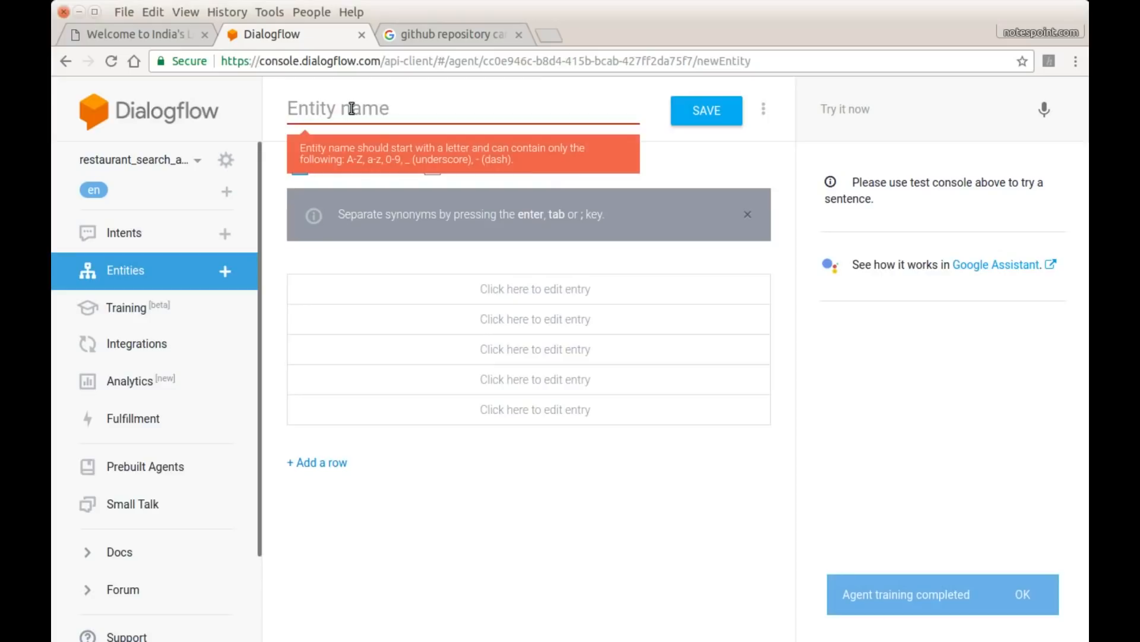
text(cuisine)
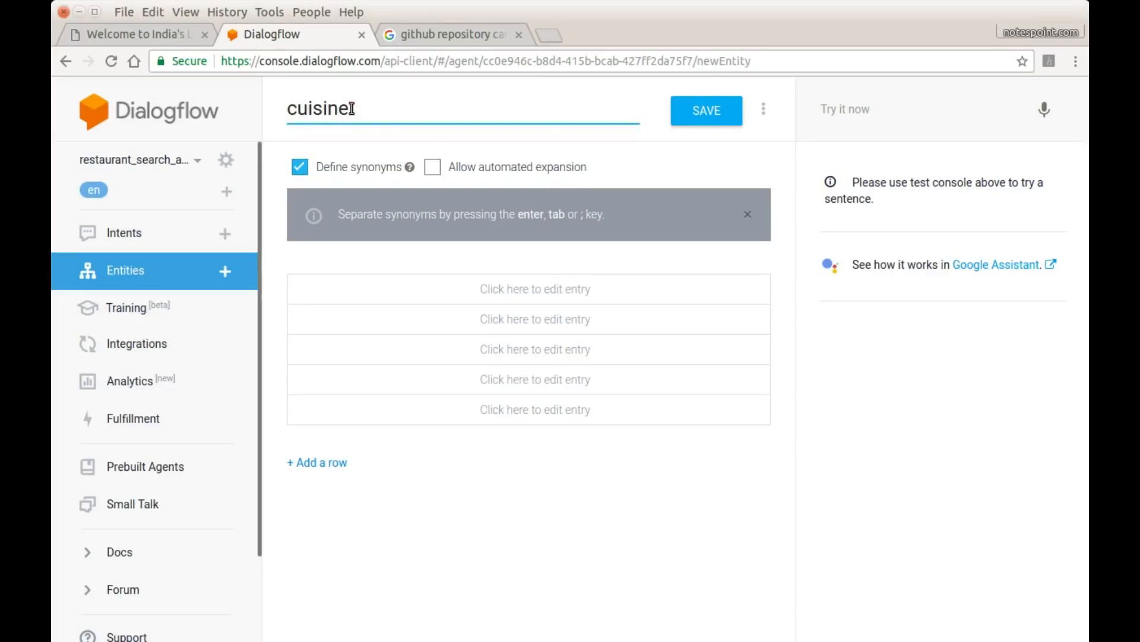
click(433, 167)
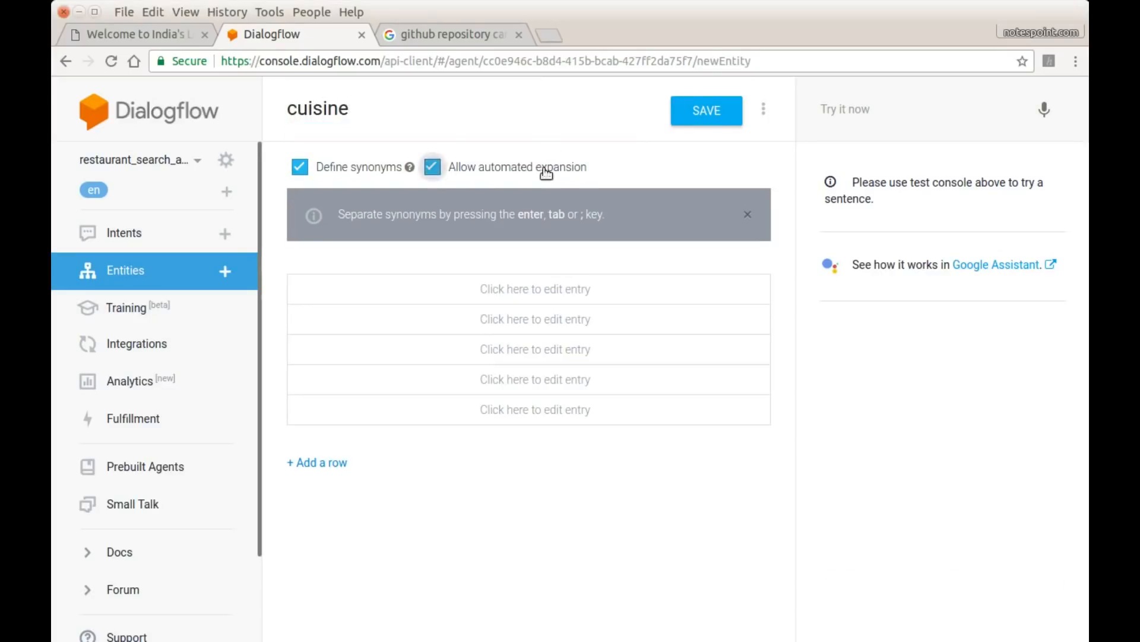
click(471, 292)
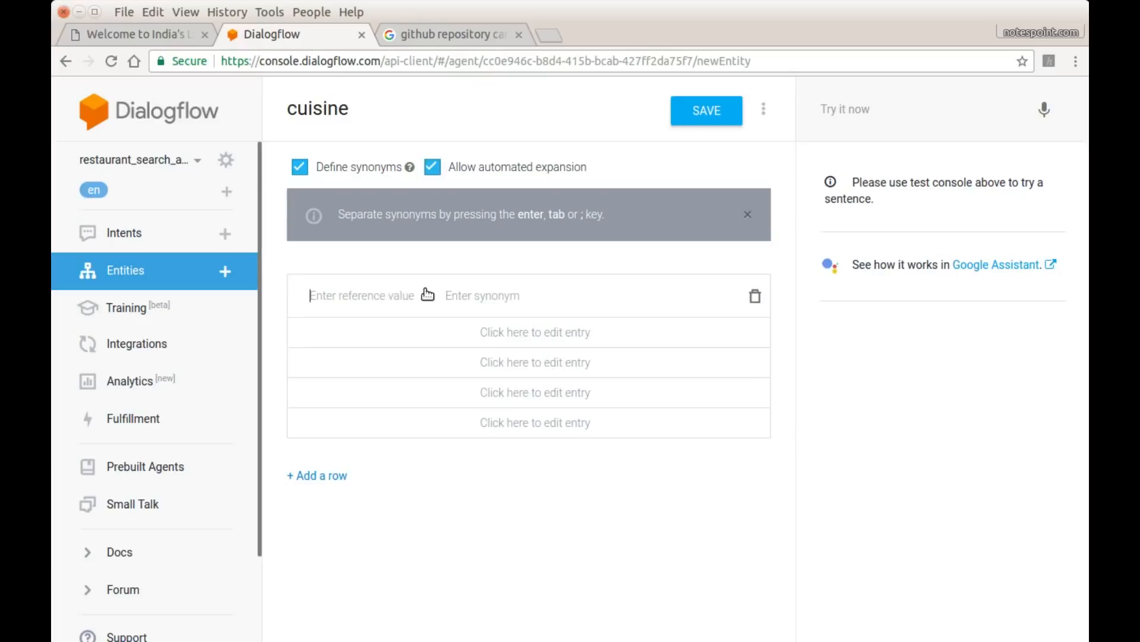
Step: Add cuisine entries chinese (synonyms cantonese, szechuan), mexican and indian
text(chinese)
key(Tab)
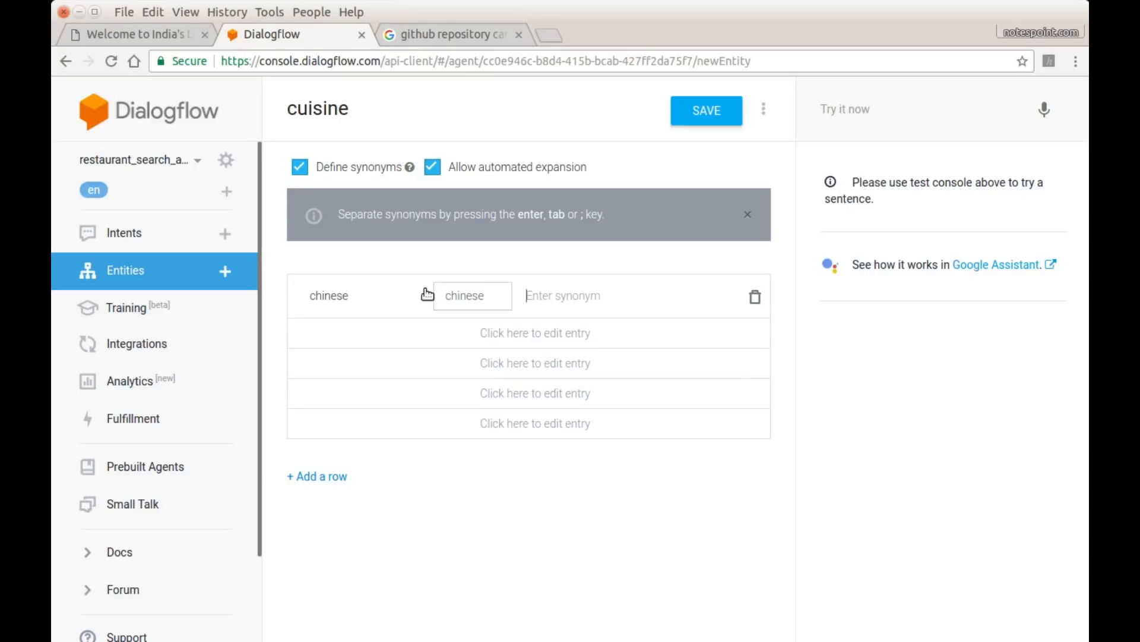
text(cantonese)
key(Return)
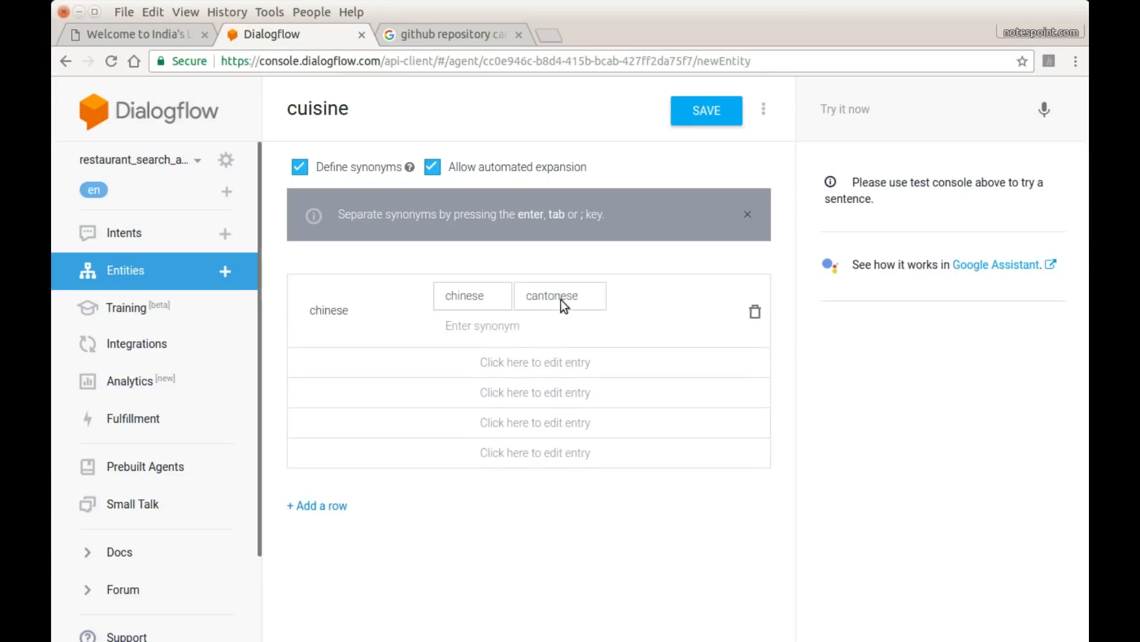
text(szechuan)
key(Return)
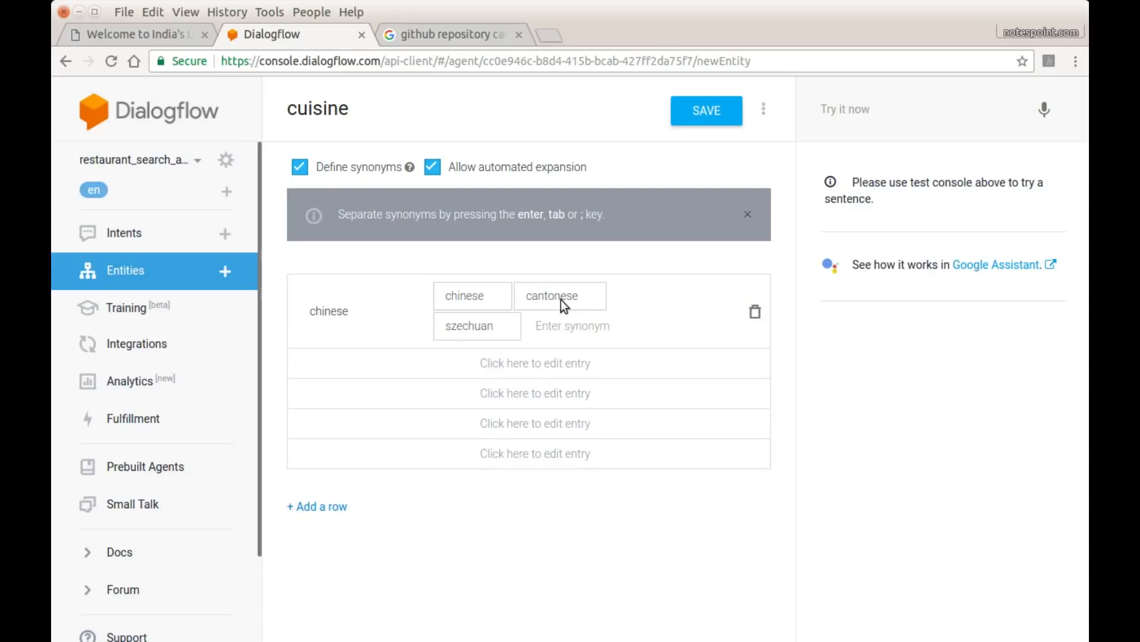
click(334, 369)
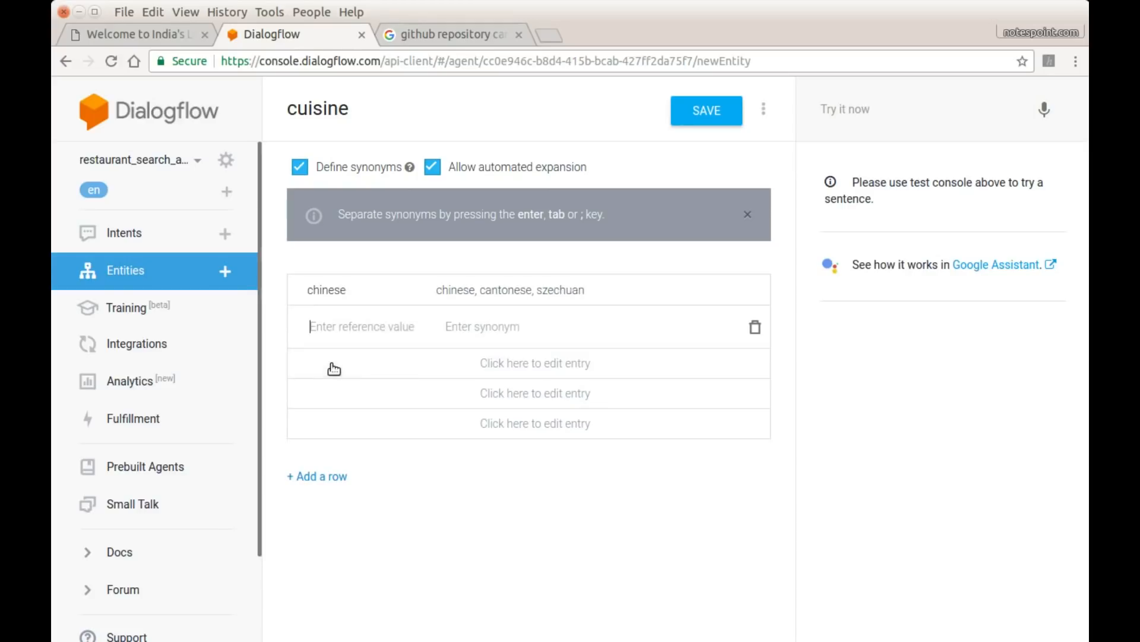
text(mexican)
key(Tab)
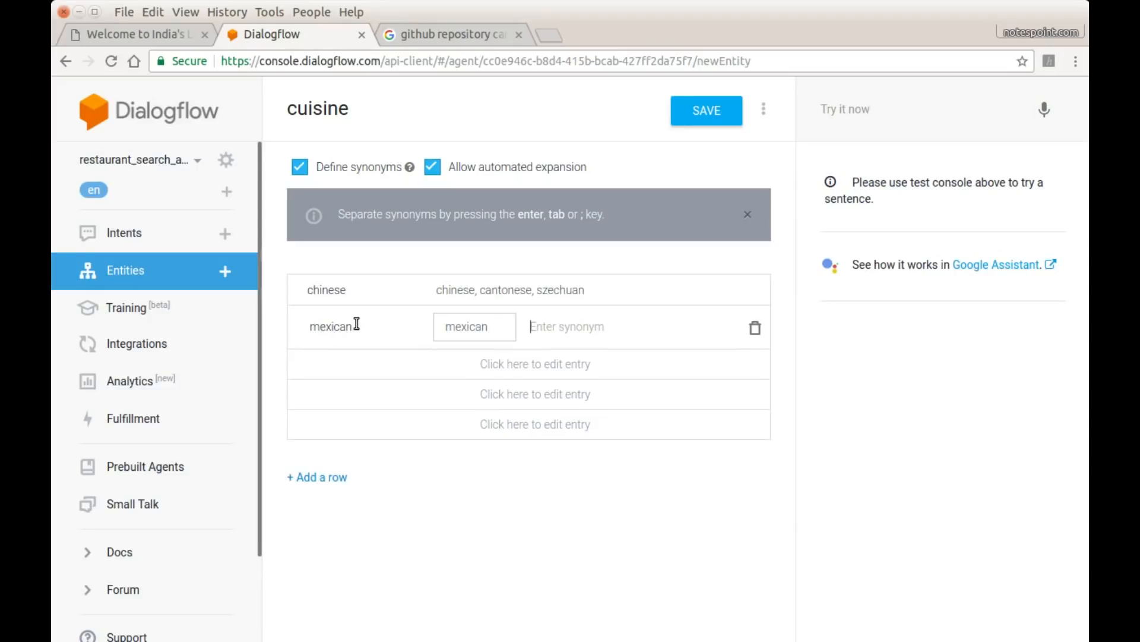
click(324, 365)
text(indian)
key(Tab)
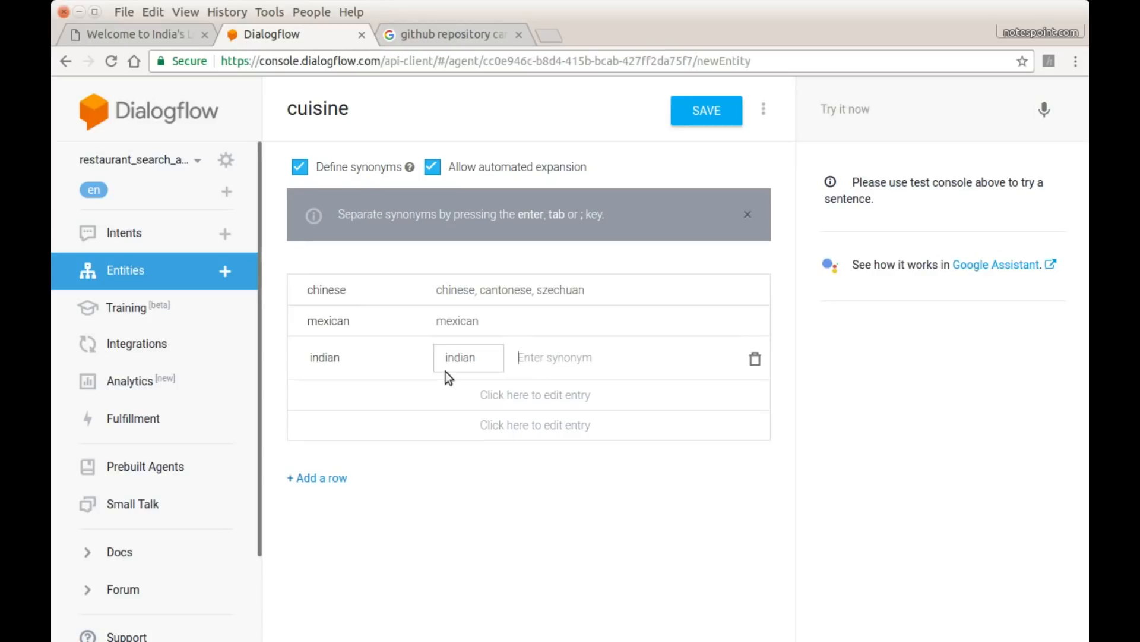
Step: Add cuisine entries vegetarian (synonyms veg, veggie) and vegan
click(309, 394)
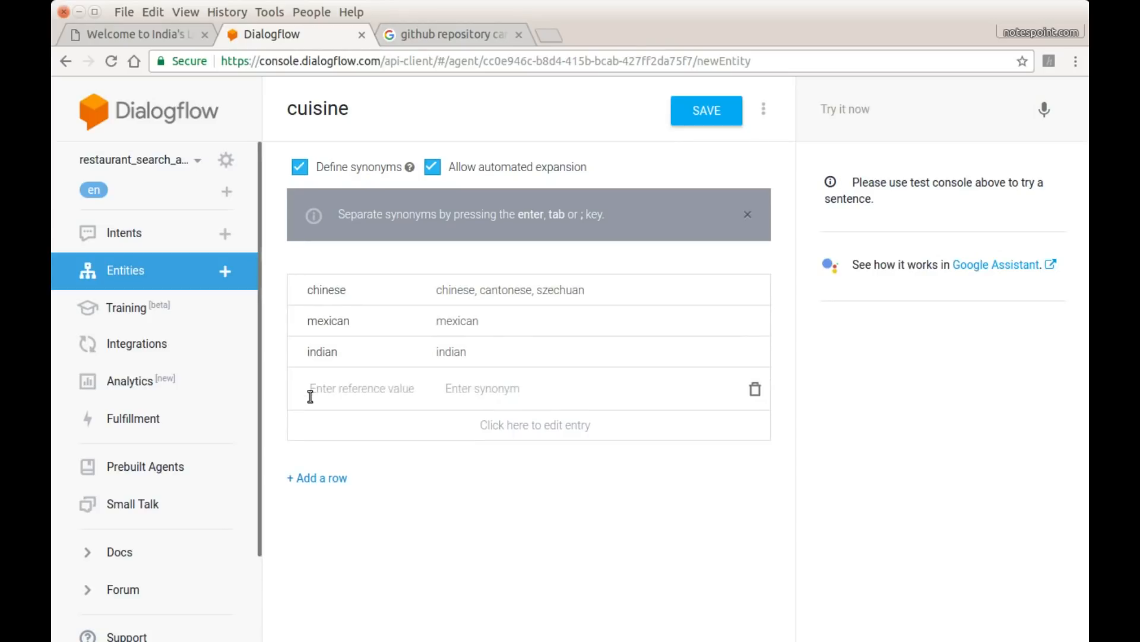
text(vegetarian)
key(Tab)
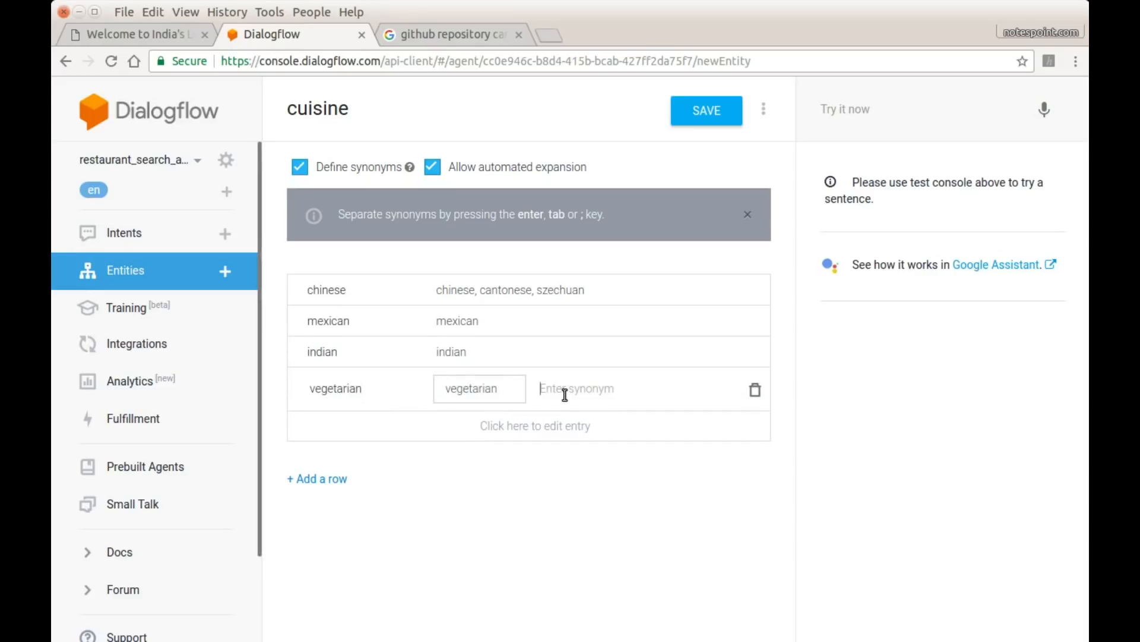
text(veg)
key(Tab)
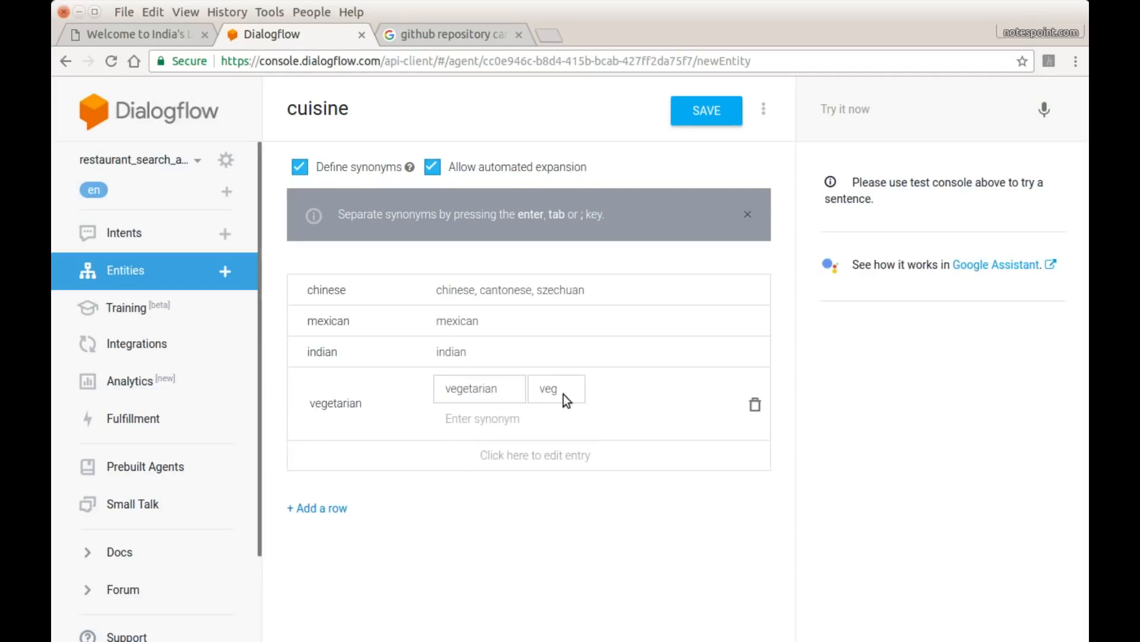
text(veggie)
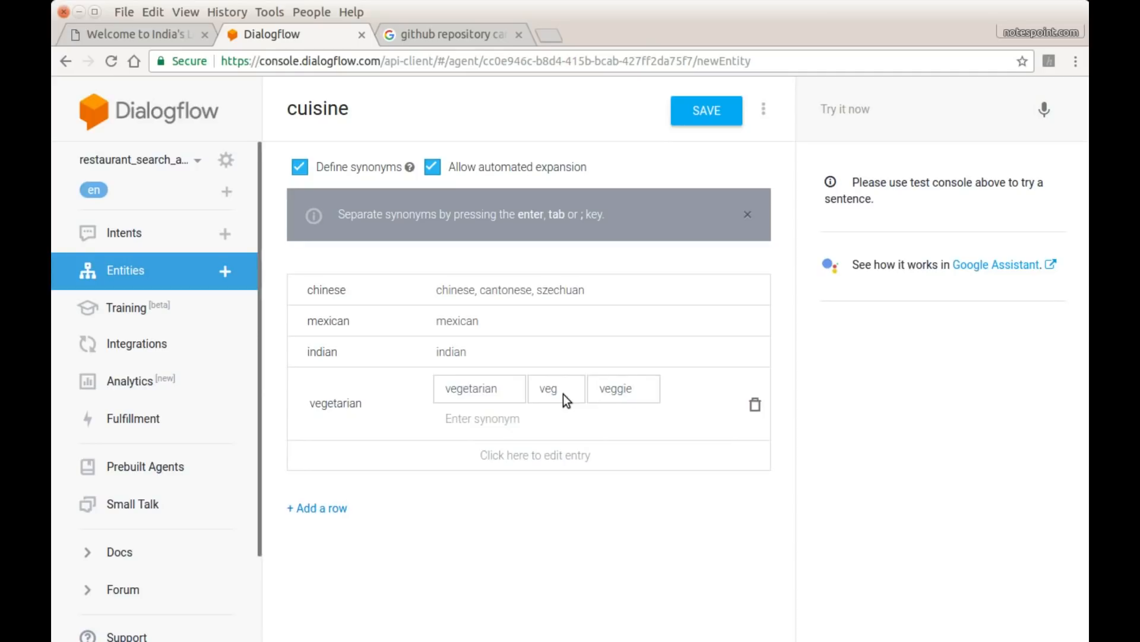
click(317, 461)
text(vegan)
click(464, 421)
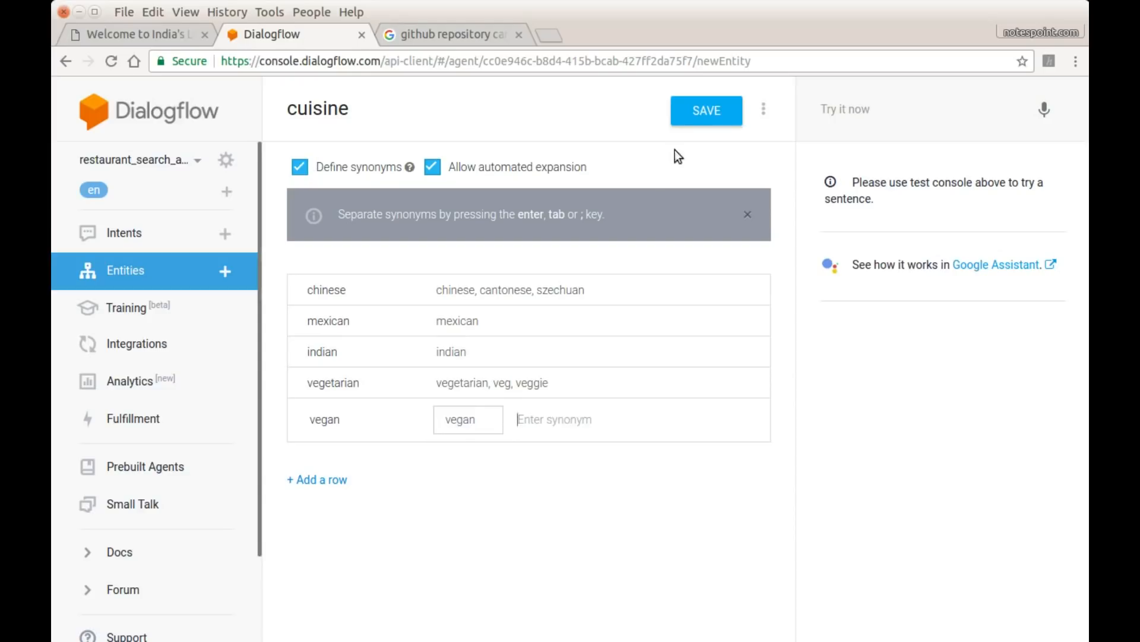
Step: Save the cuisine entity and start another new entity from the Entities list
click(706, 115)
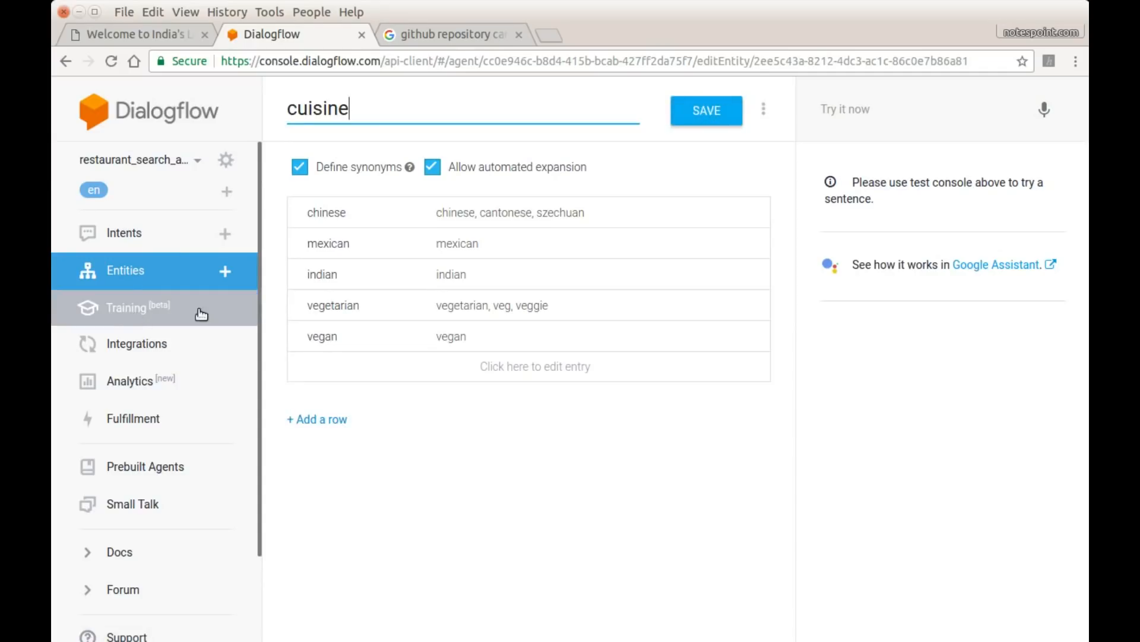
click(124, 273)
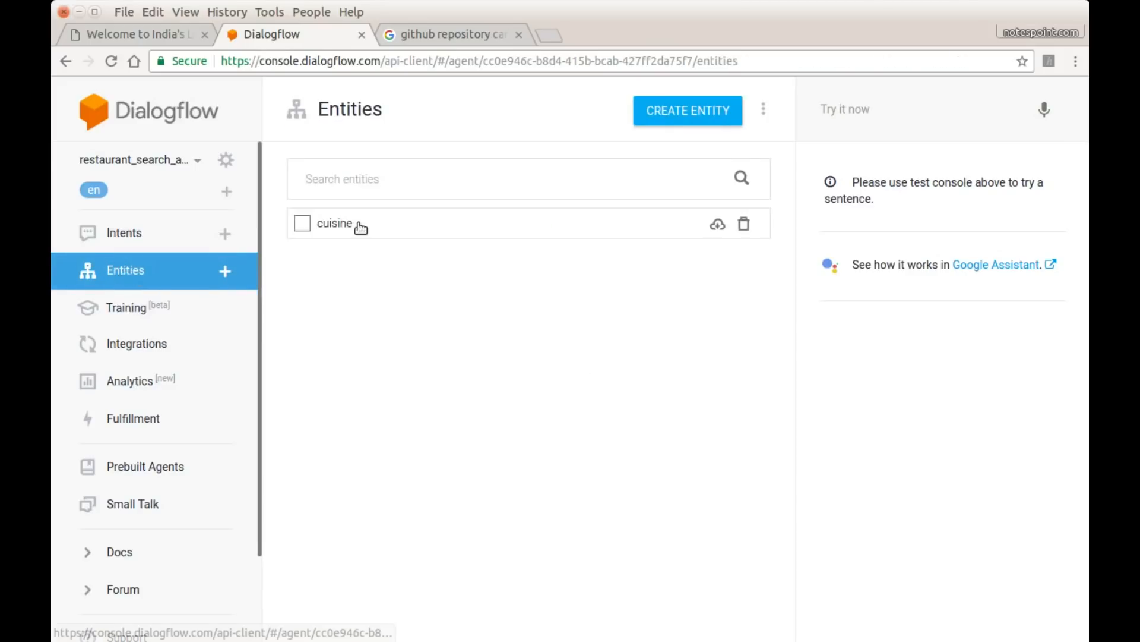
click(684, 118)
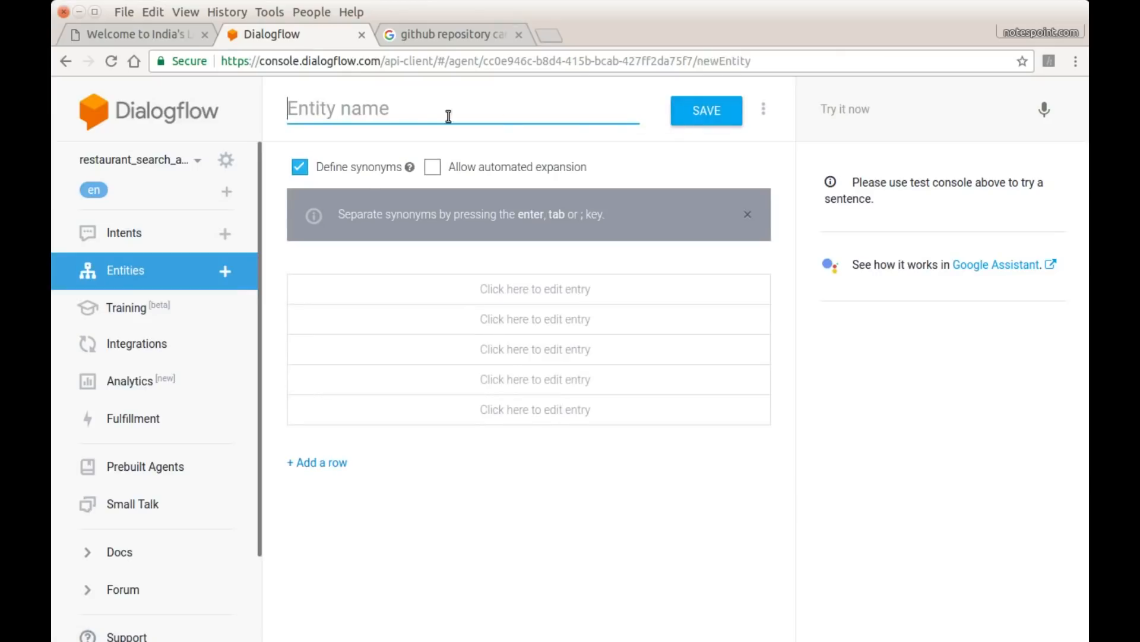
Step: Name the entity location, allow automated expansion, and add town with synonyms city center and down town
text(location)
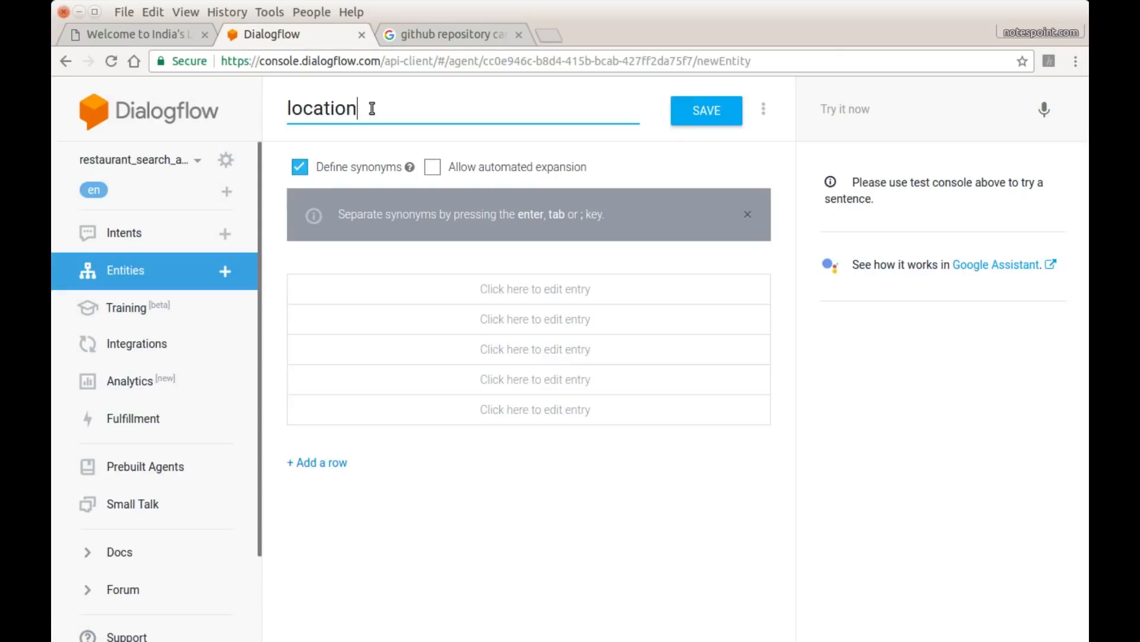
click(433, 166)
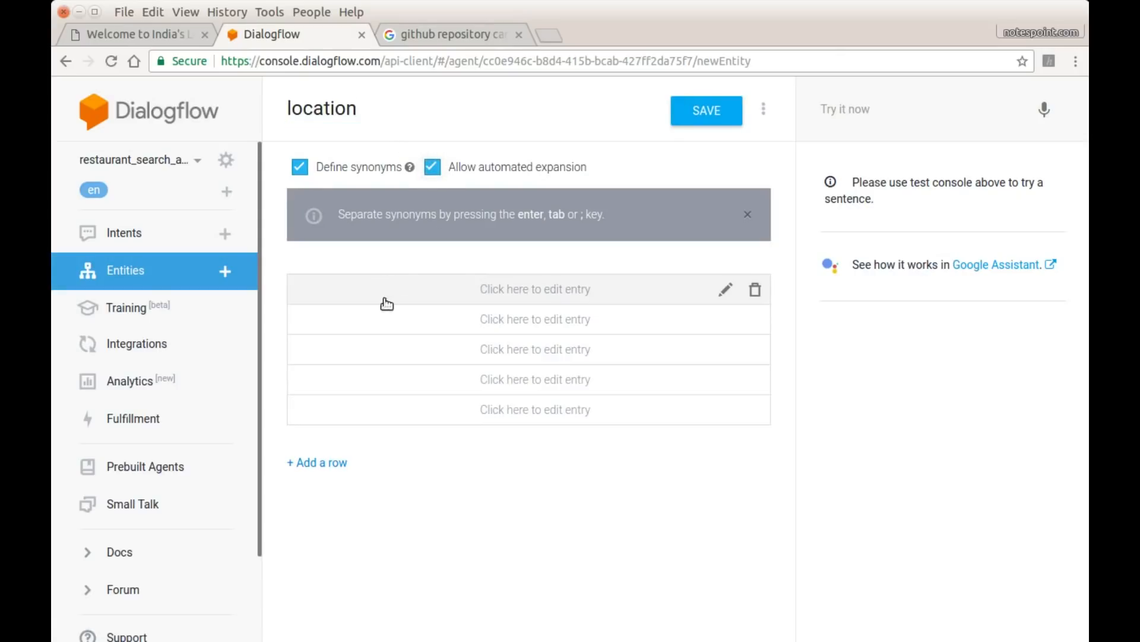
click(357, 289)
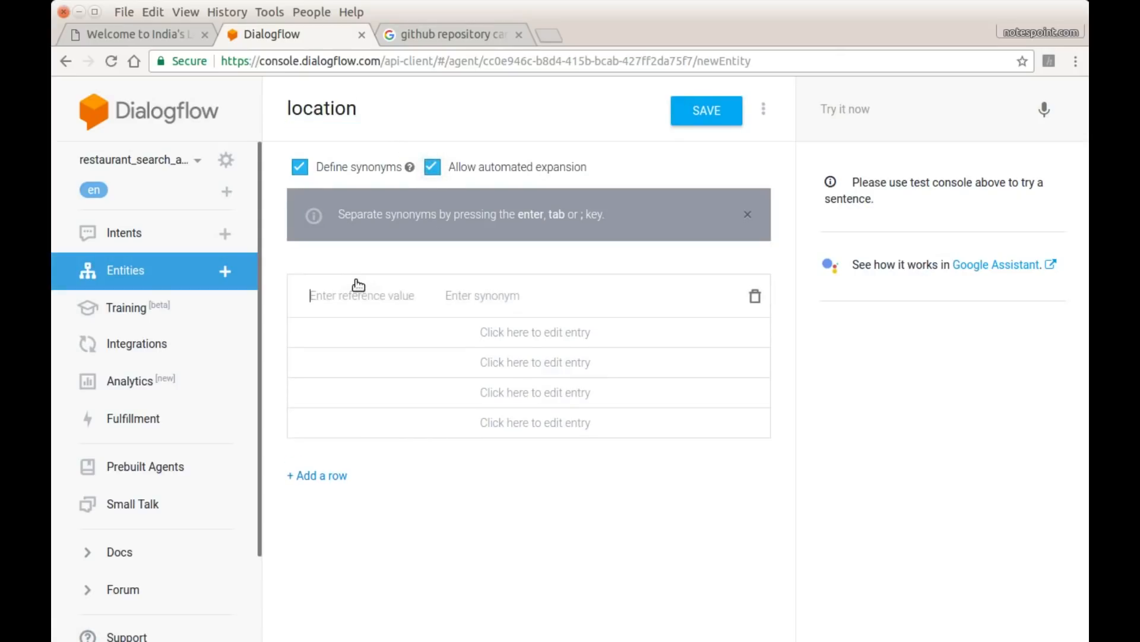
text(town)
key(Tab)
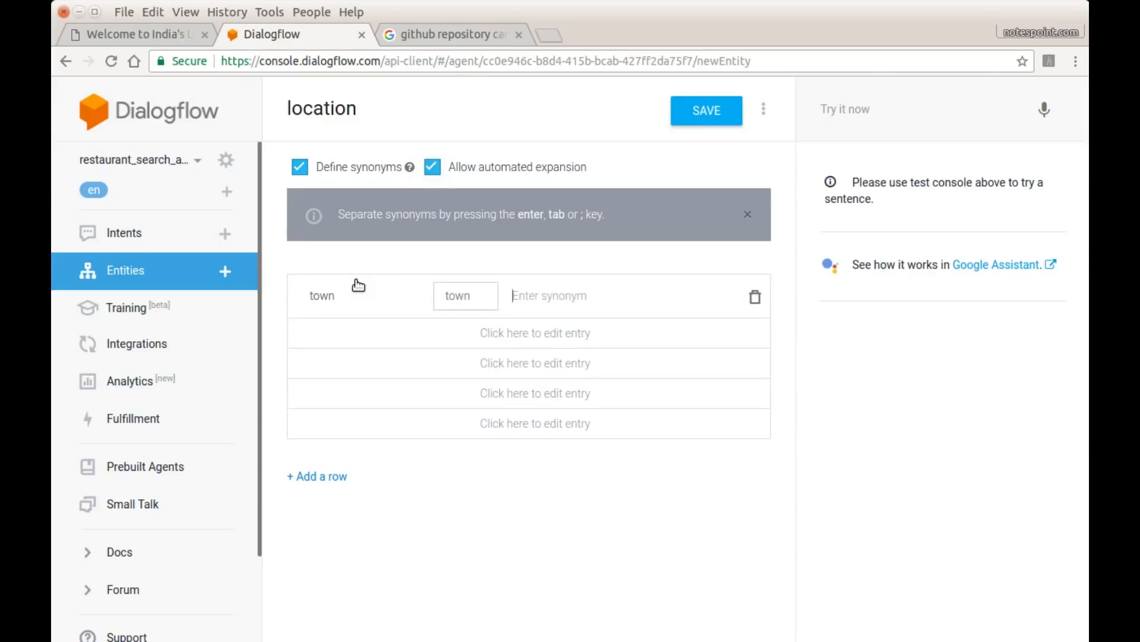
text(city center)
key(Return)
text(down town)
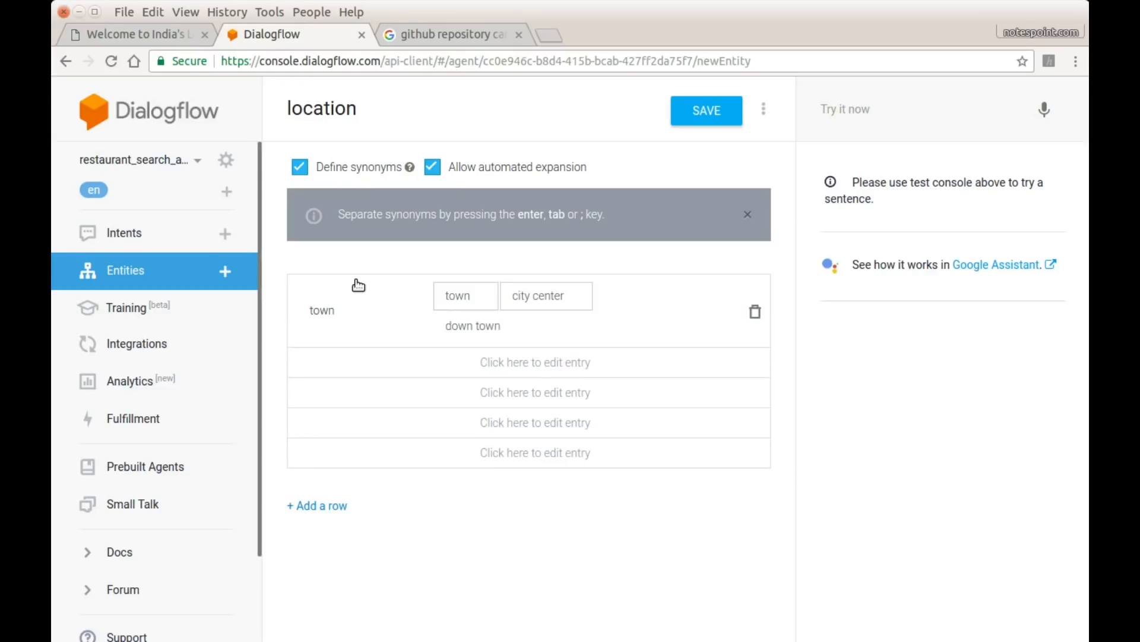
key(Return)
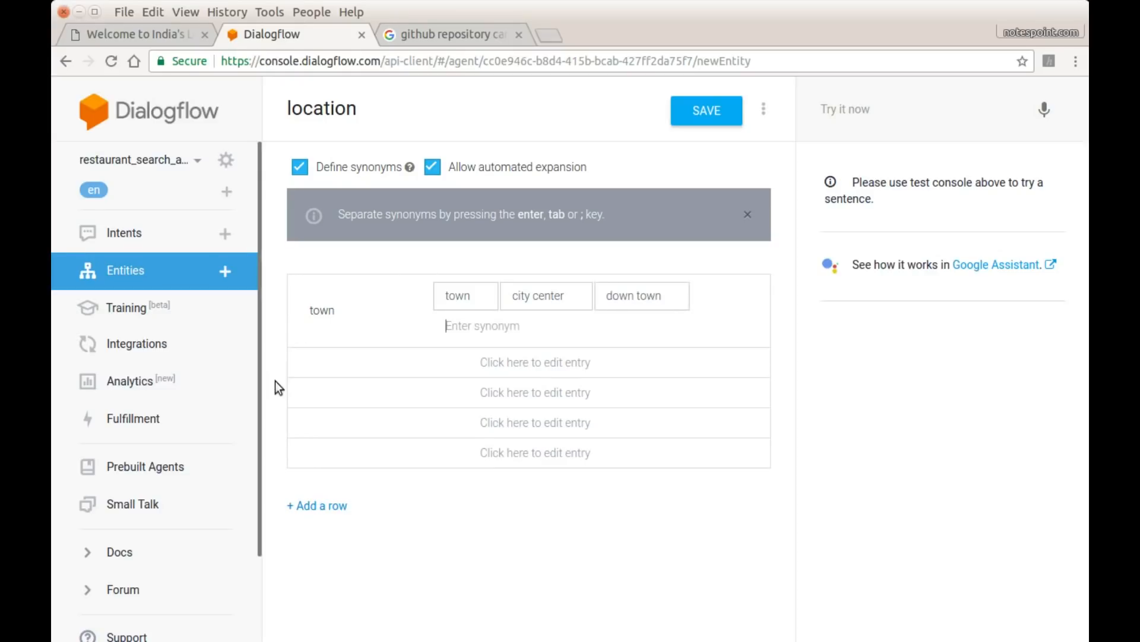
click(309, 364)
Step: Add a nearby entry with synonyms nearest, closest, close by, walkable and vicinity
text(nearby)
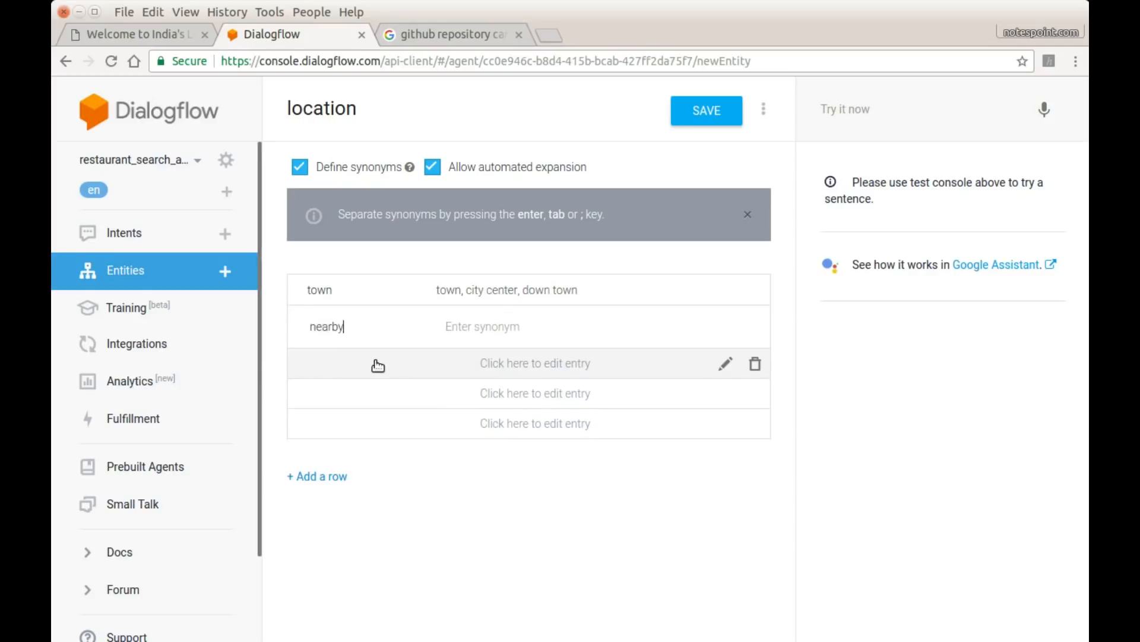
key(Tab)
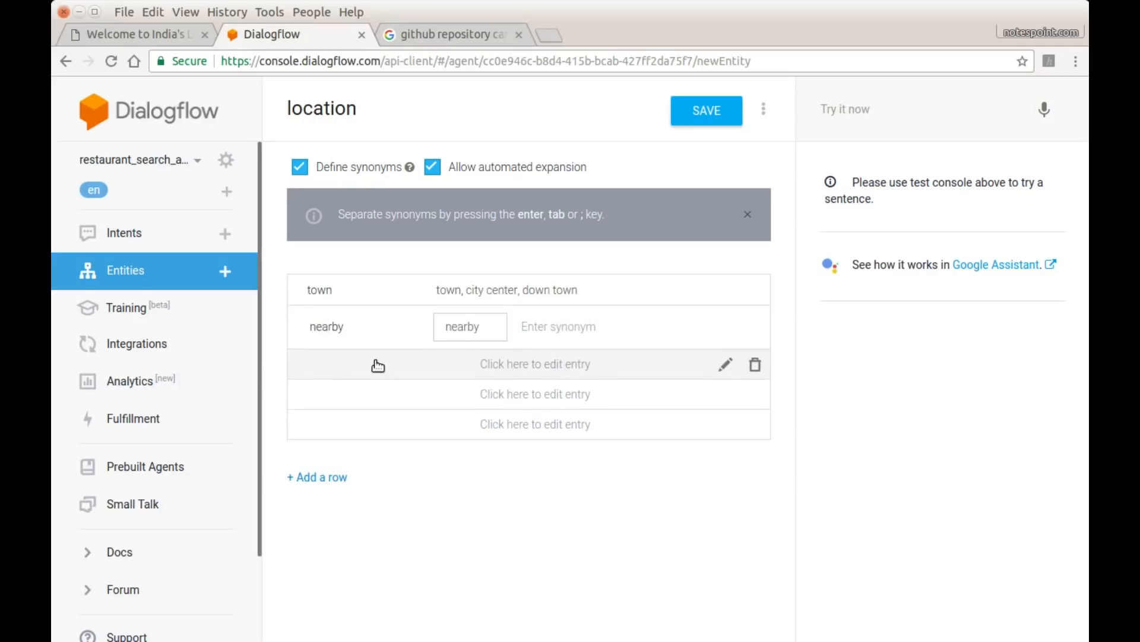
text(nearest)
key(Tab)
text(closest)
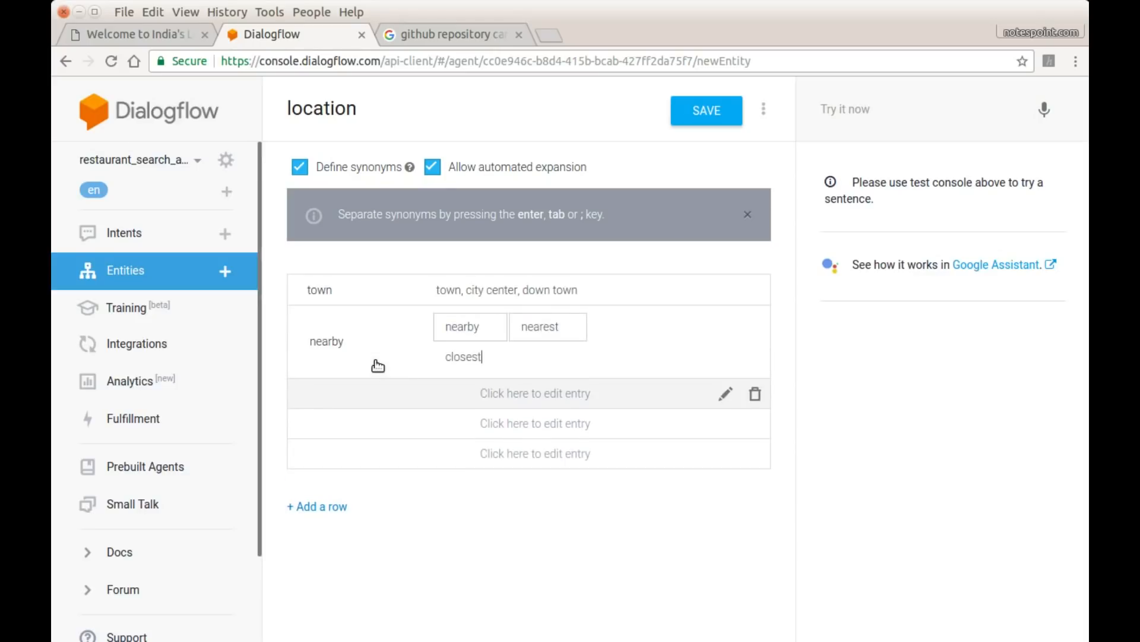
key(Tab)
text(close by)
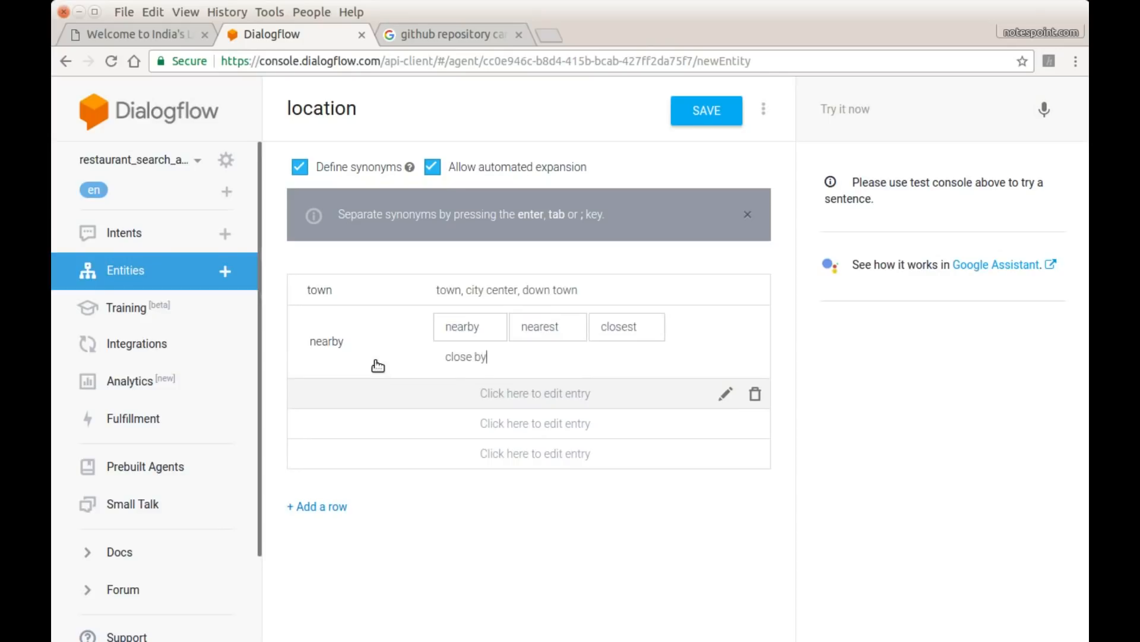
key(Tab)
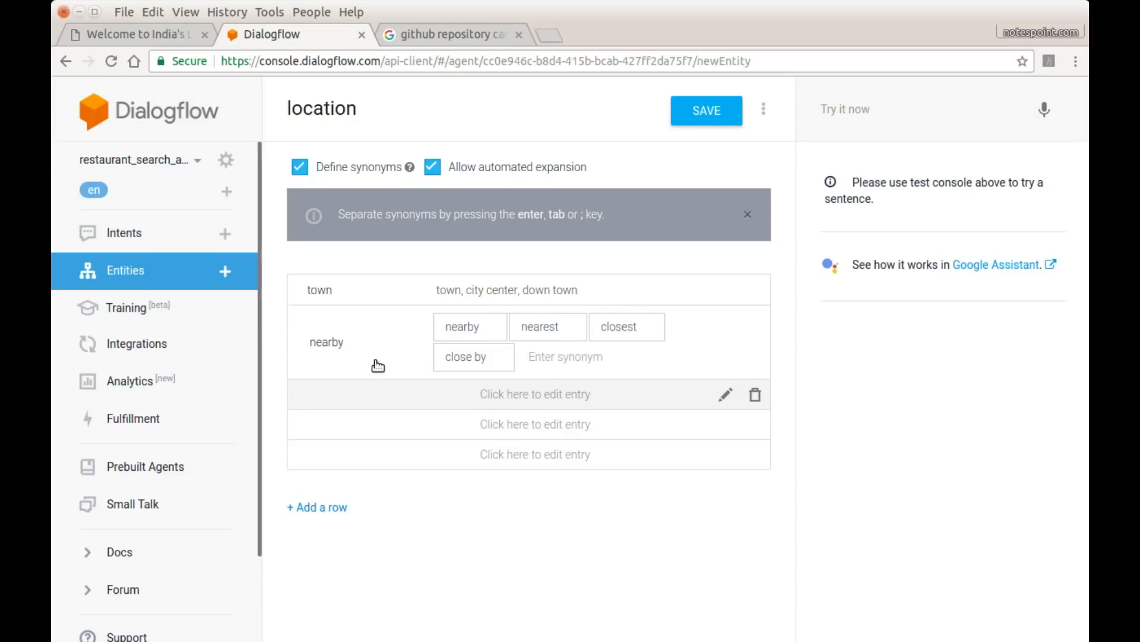
text(walkable)
key(Tab)
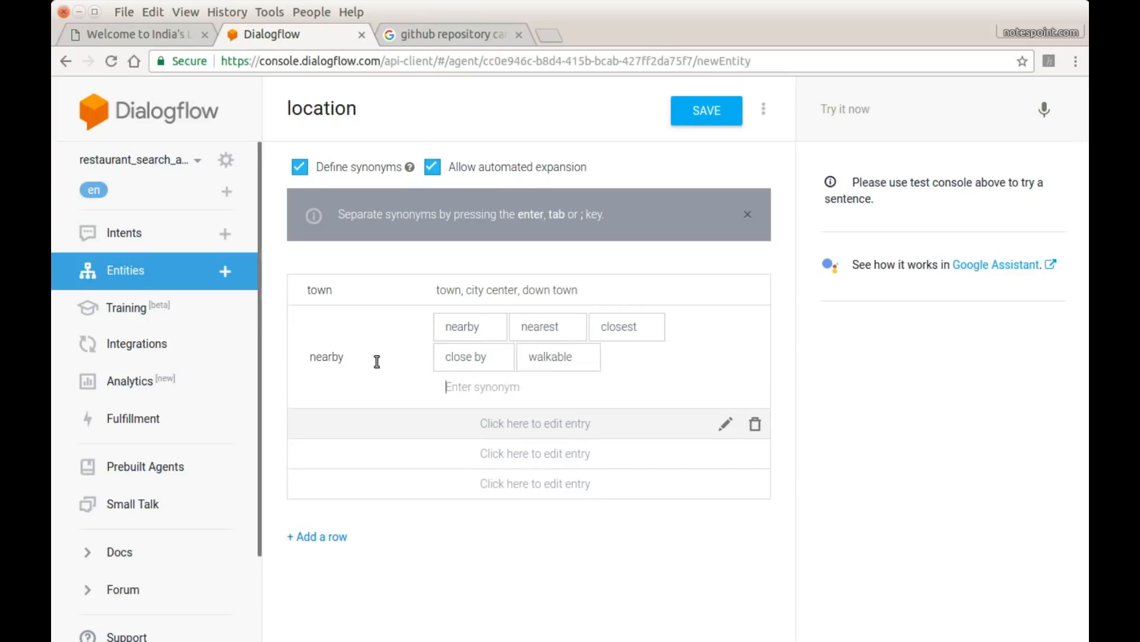
text(vicinity)
key(Tab)
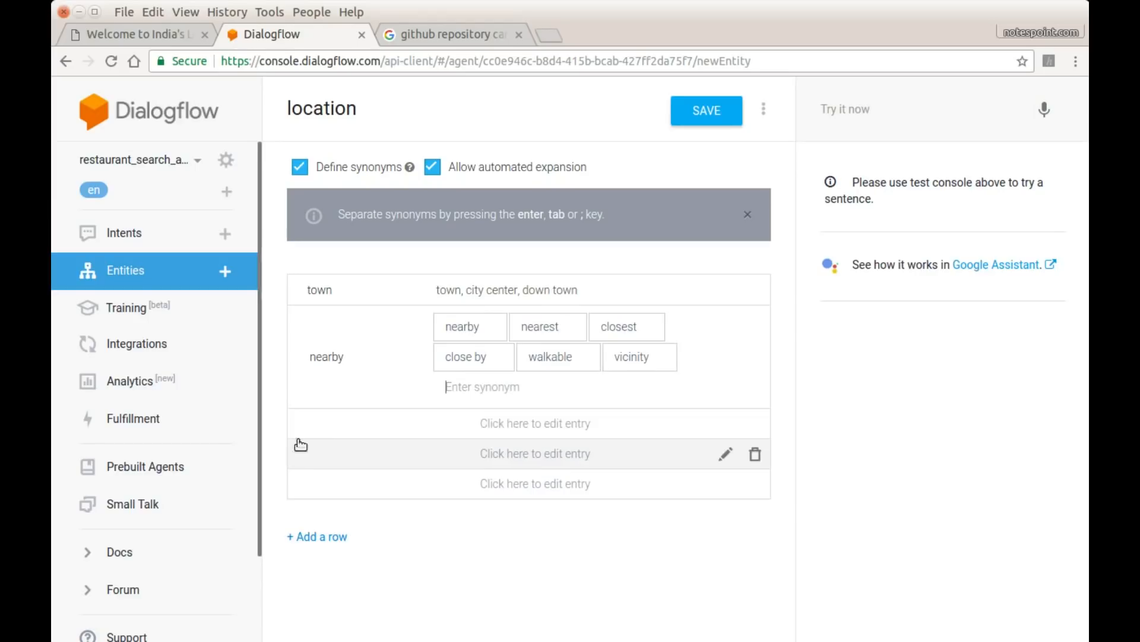
Step: Add a station entry with synonyms railway station and bus station, then save the location entity
click(333, 423)
text(station)
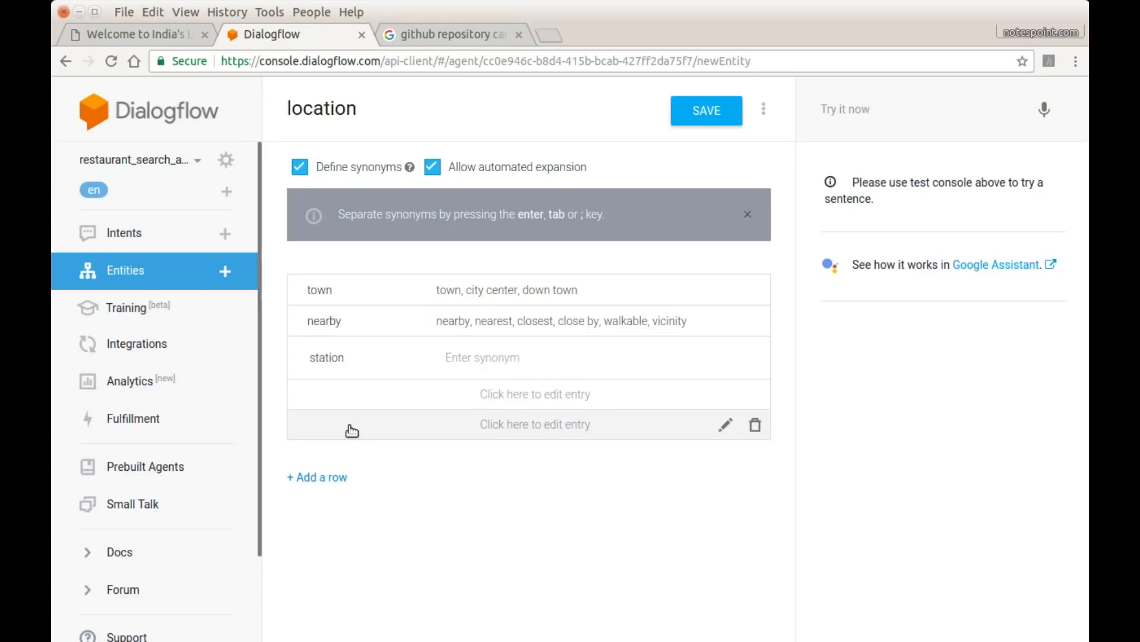
key(Tab)
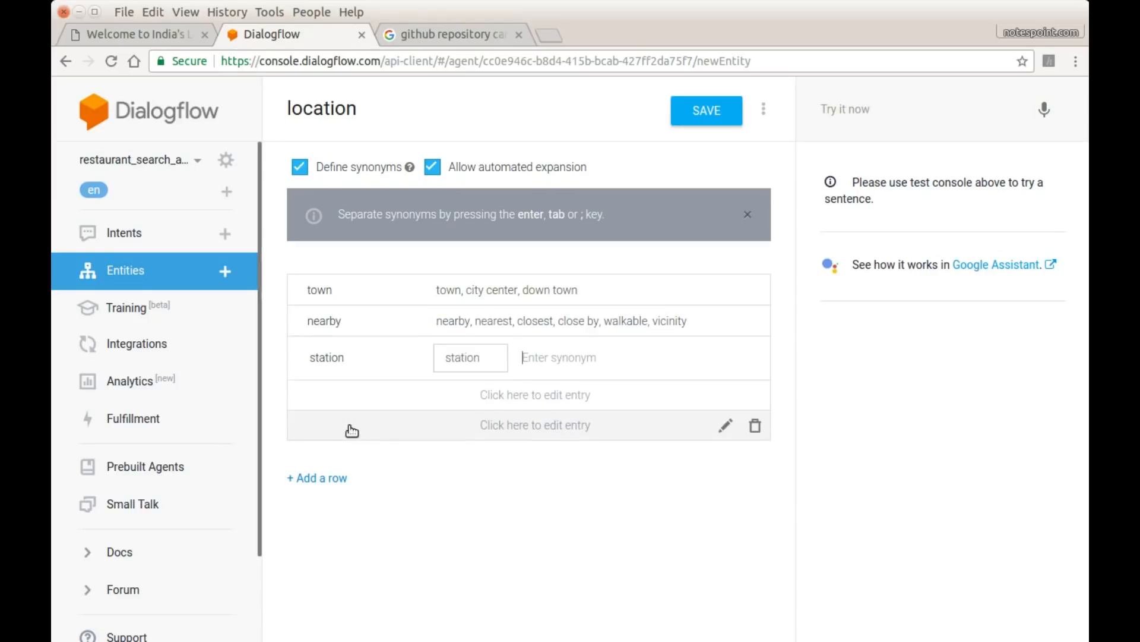
text(railway station)
key(Tab)
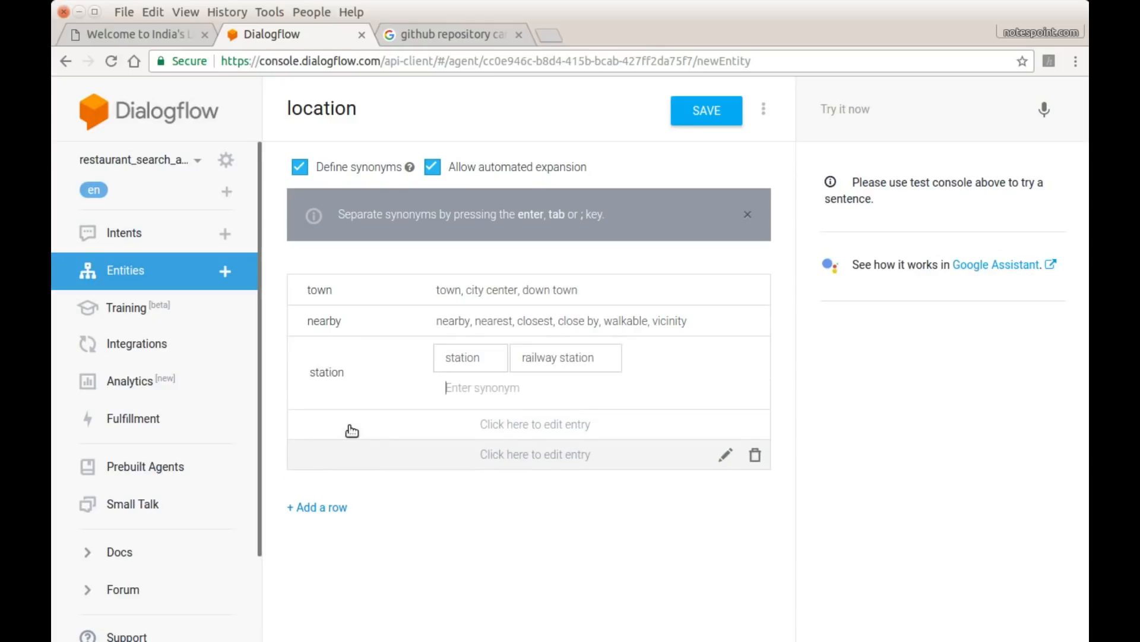
text(bust)
key(BackSpace)
text(station)
key(Return)
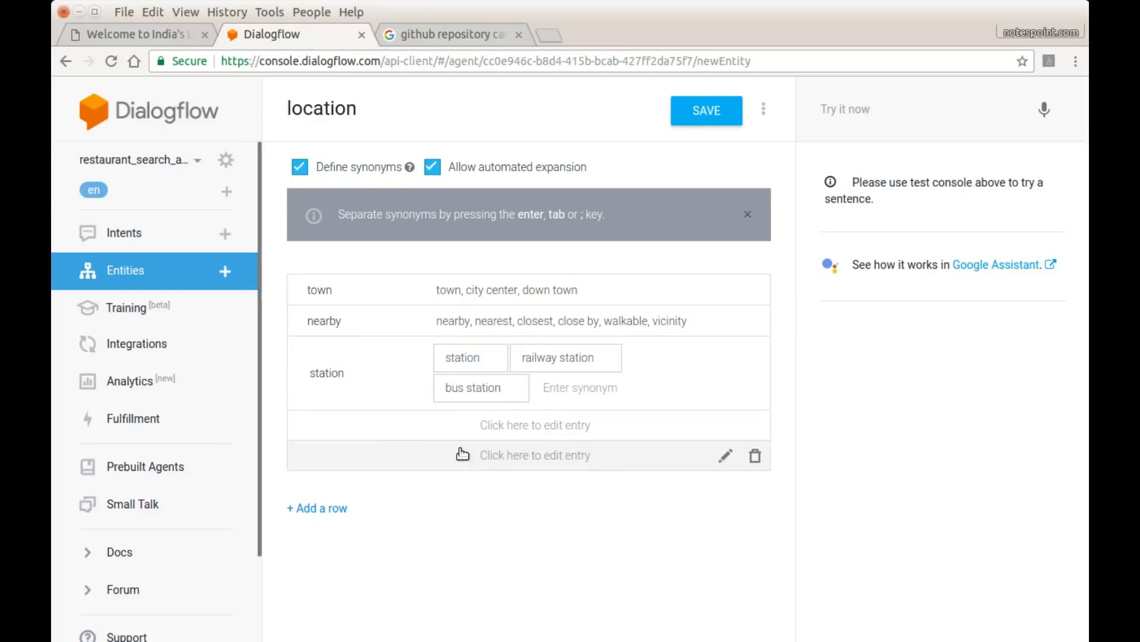
click(695, 119)
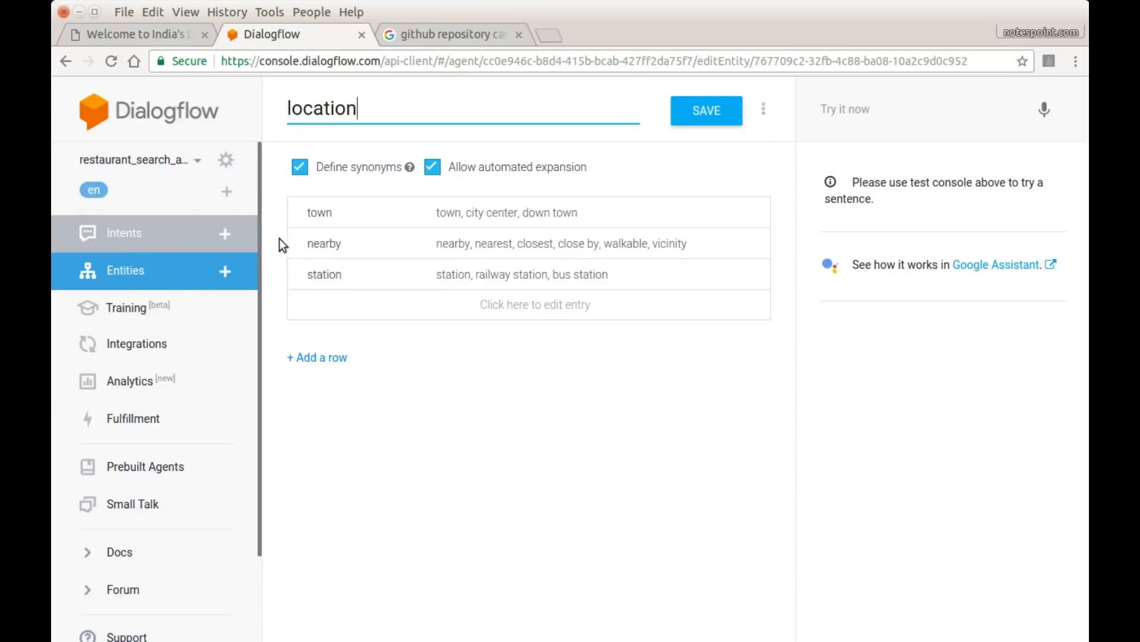
Step: Go to the Intents list and start a new intent
click(127, 239)
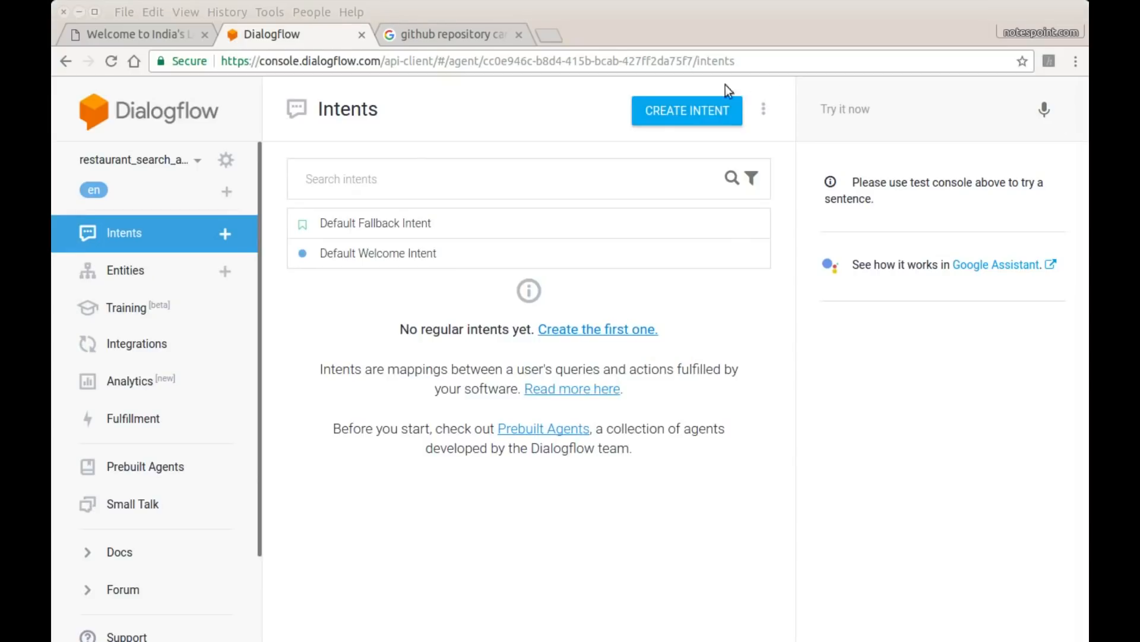
click(690, 116)
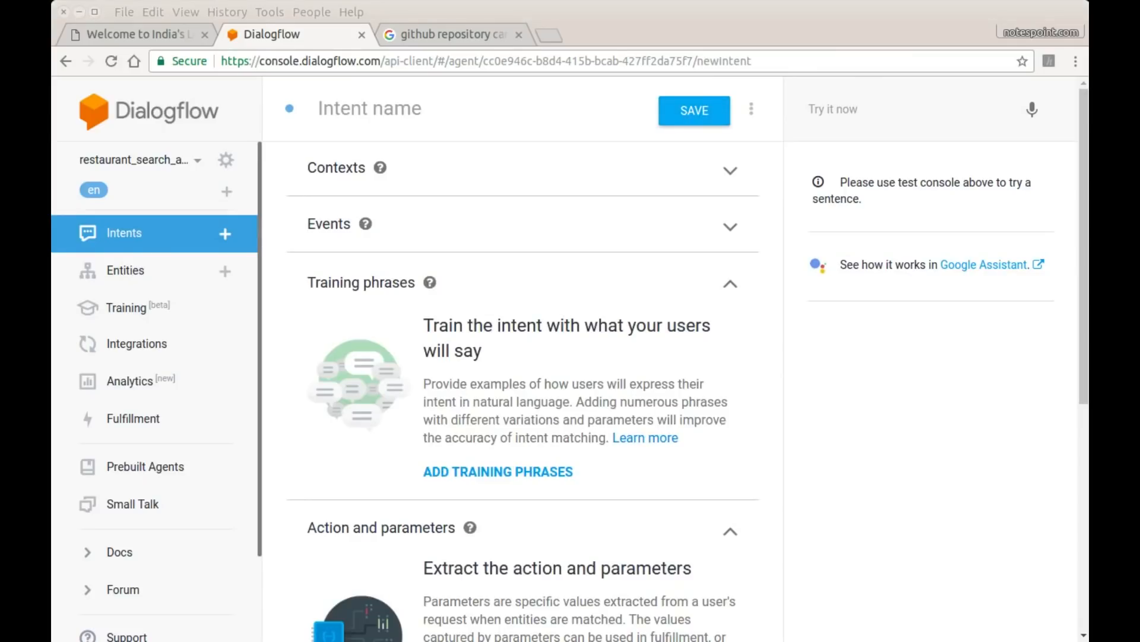
Step: Name the new intent restaurant_search
click(399, 115)
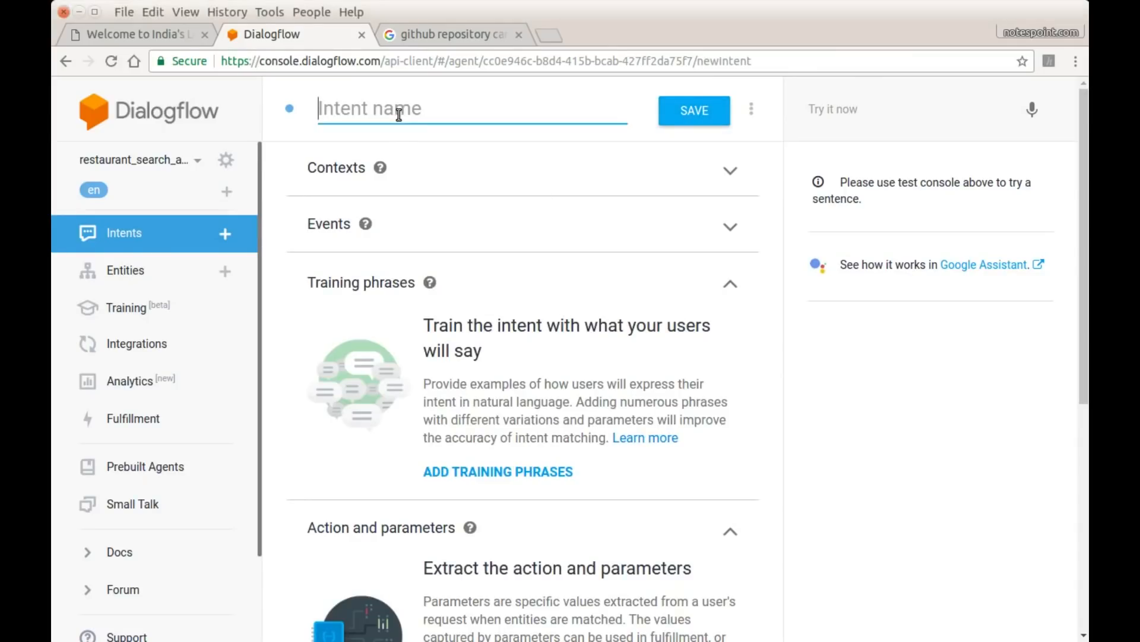
text(r)
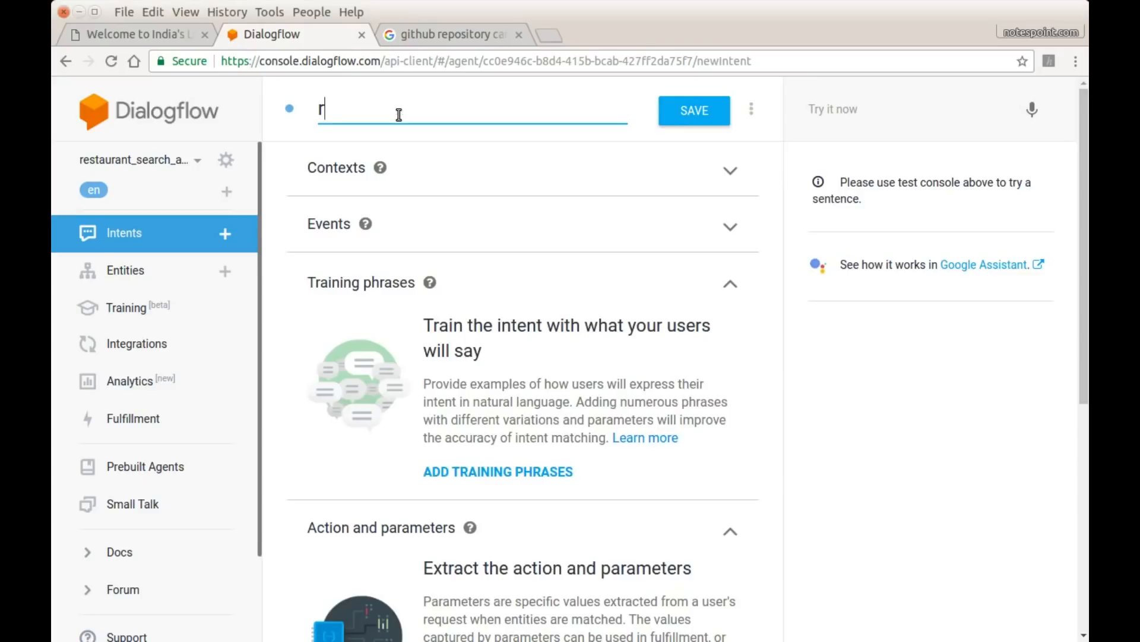
text(estaurant_search)
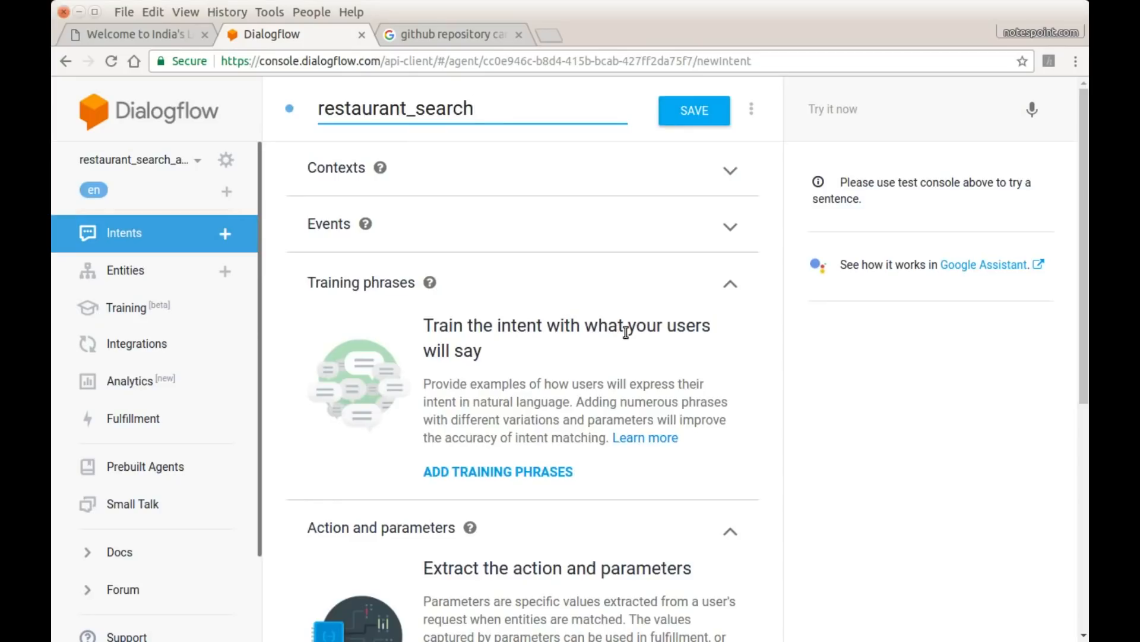
click(561, 332)
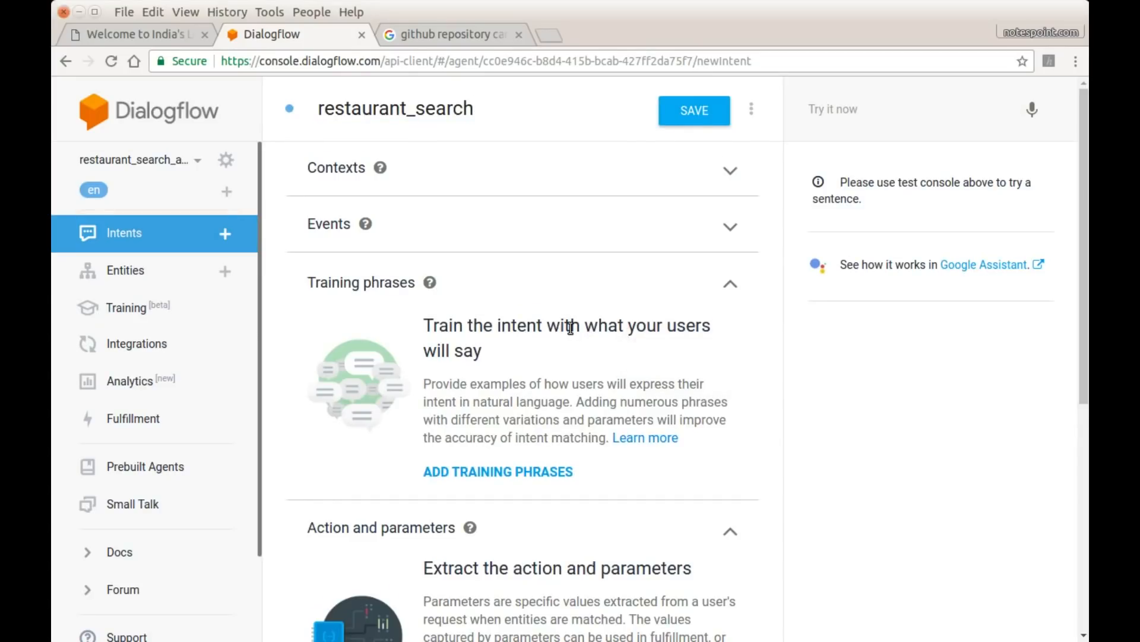
scroll(564, 330, down, 1)
scroll(569, 327, up, 1)
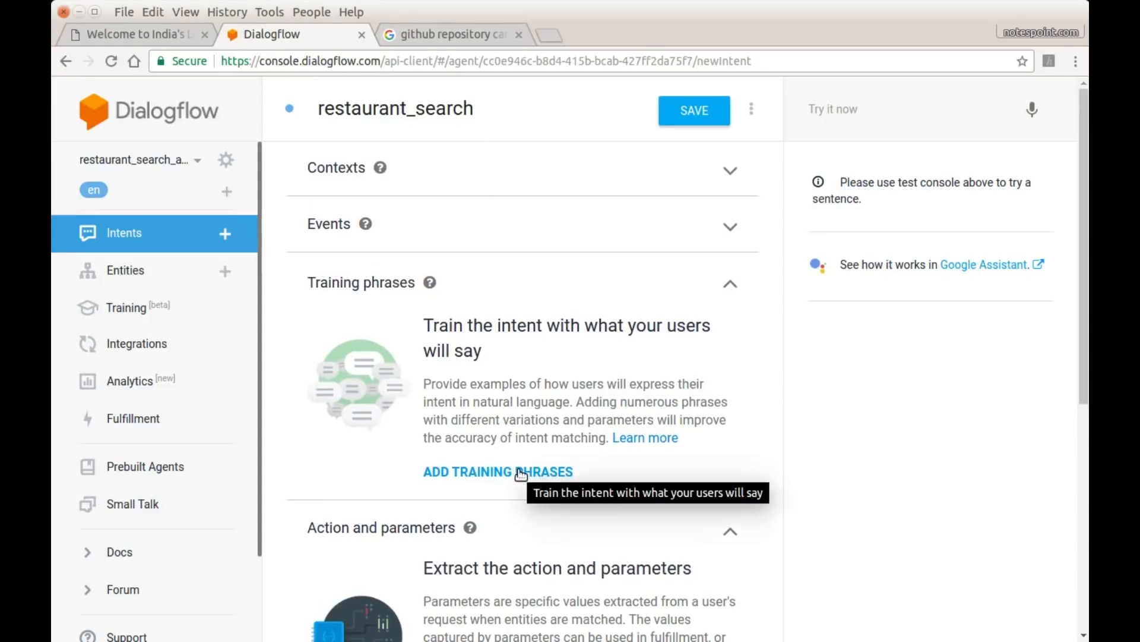
scroll(549, 447, down, 8)
scroll(550, 448, up, 4)
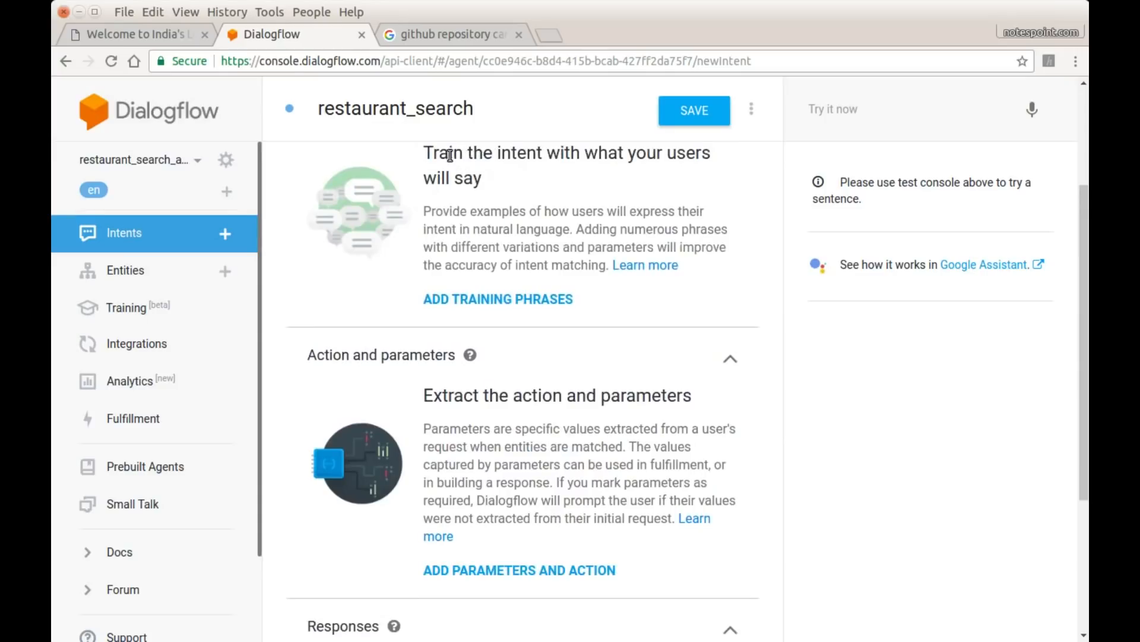
Step: Highlight the Training phrases and Responses headings of the empty intent for emphasis
drag(449, 153, 633, 167)
drag(433, 396, 653, 397)
scroll(612, 449, down, 5)
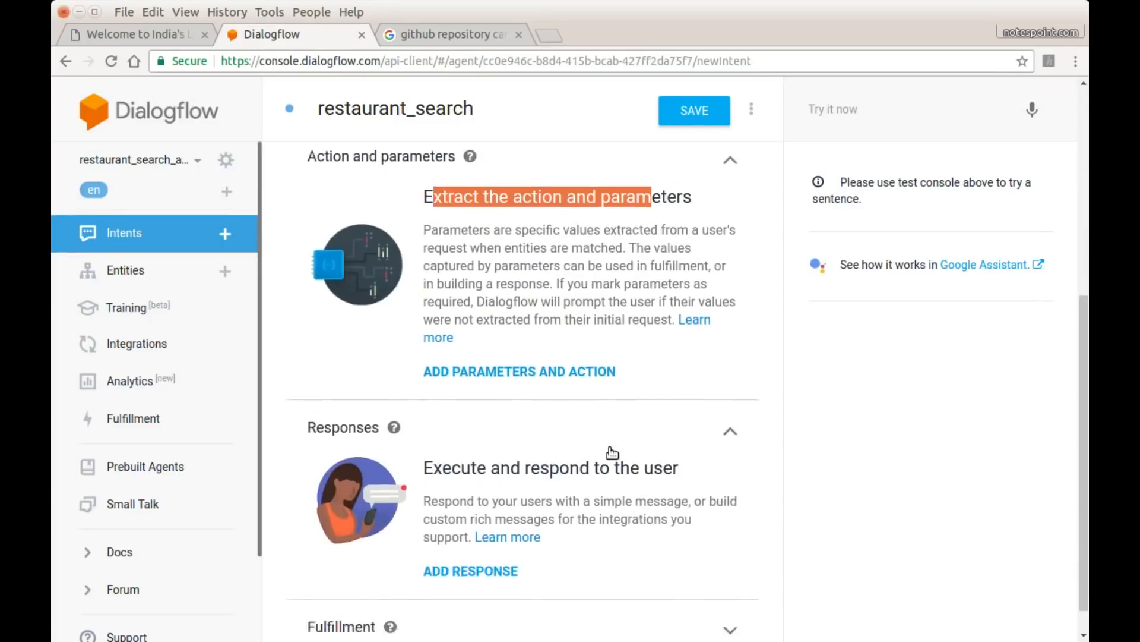
drag(462, 435, 686, 442)
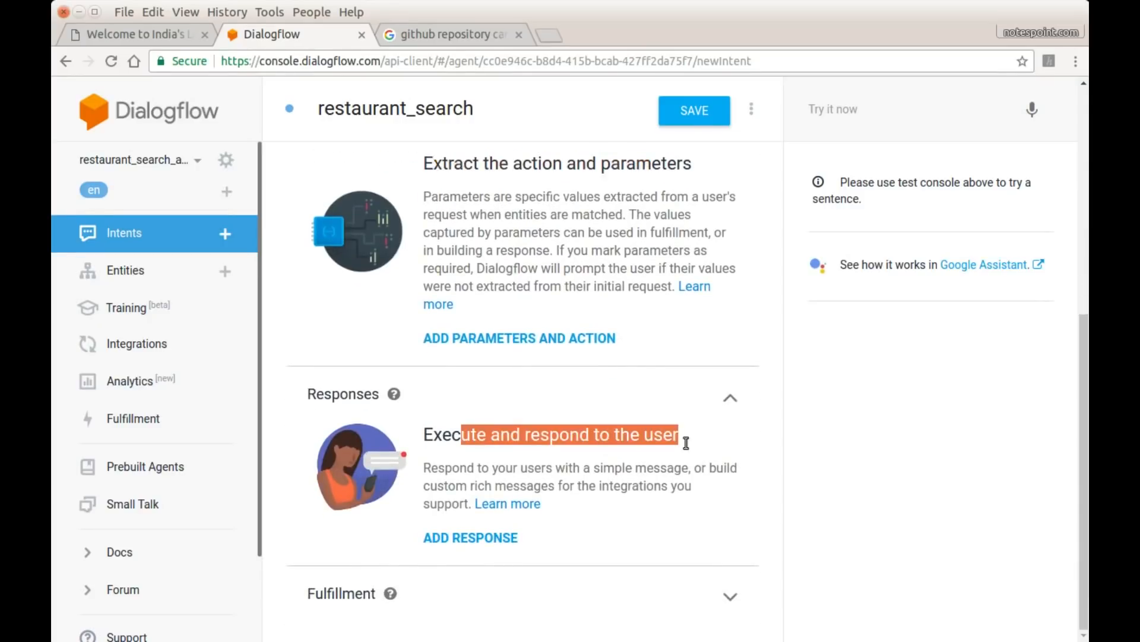
scroll(641, 456, up, 4)
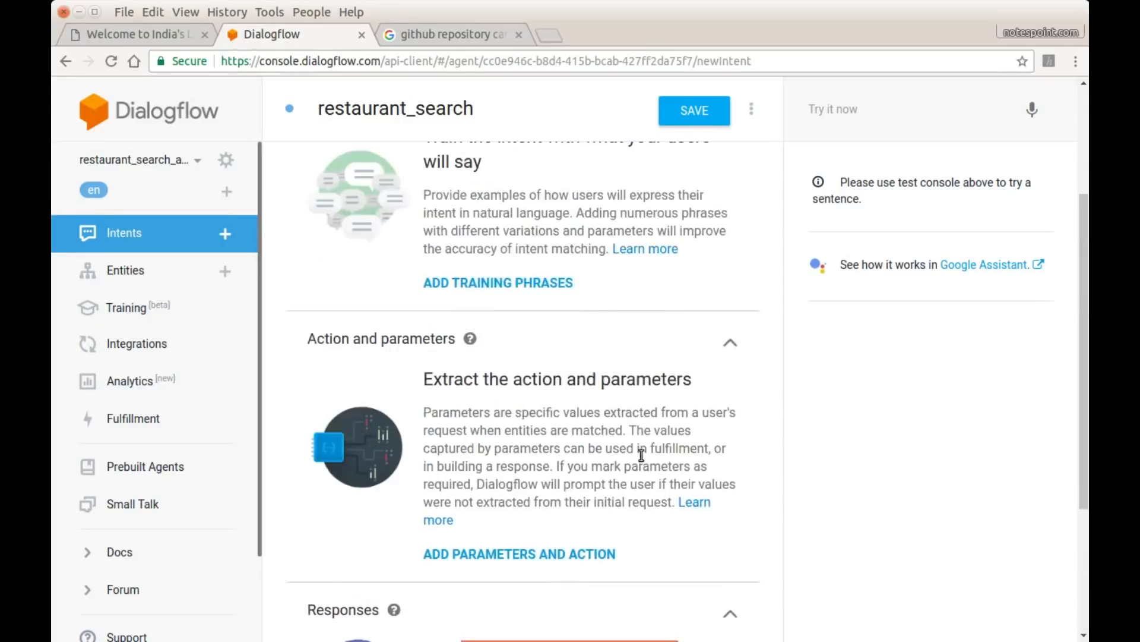
scroll(641, 455, up, 3)
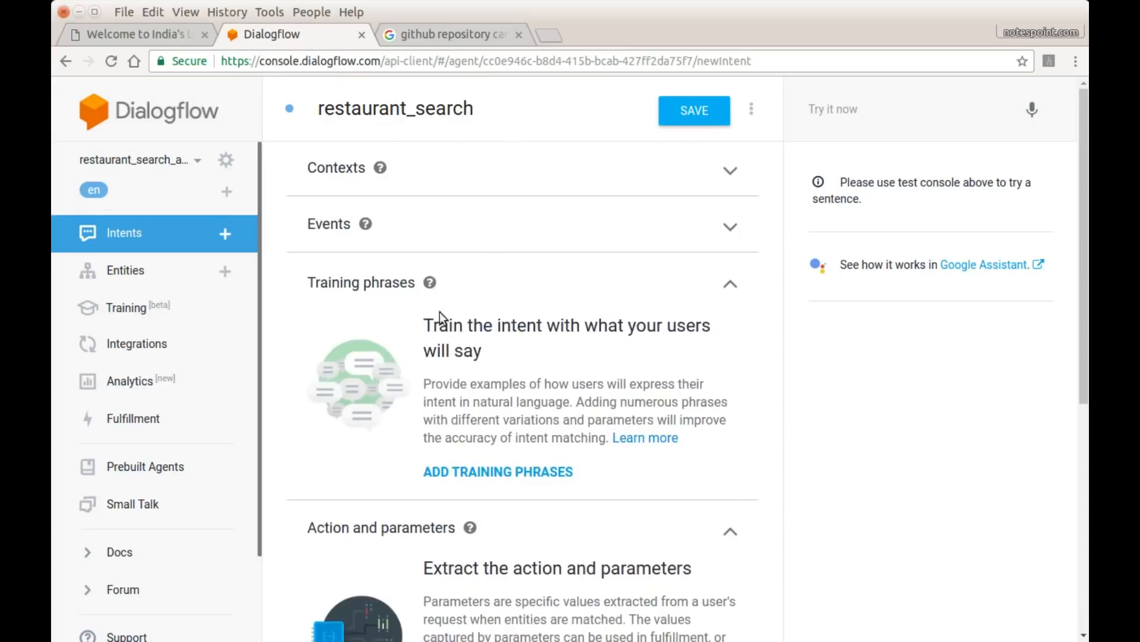
Step: Add the training phrase 'Any vegetarian restaurants nearby?' to restaurant_search
click(500, 473)
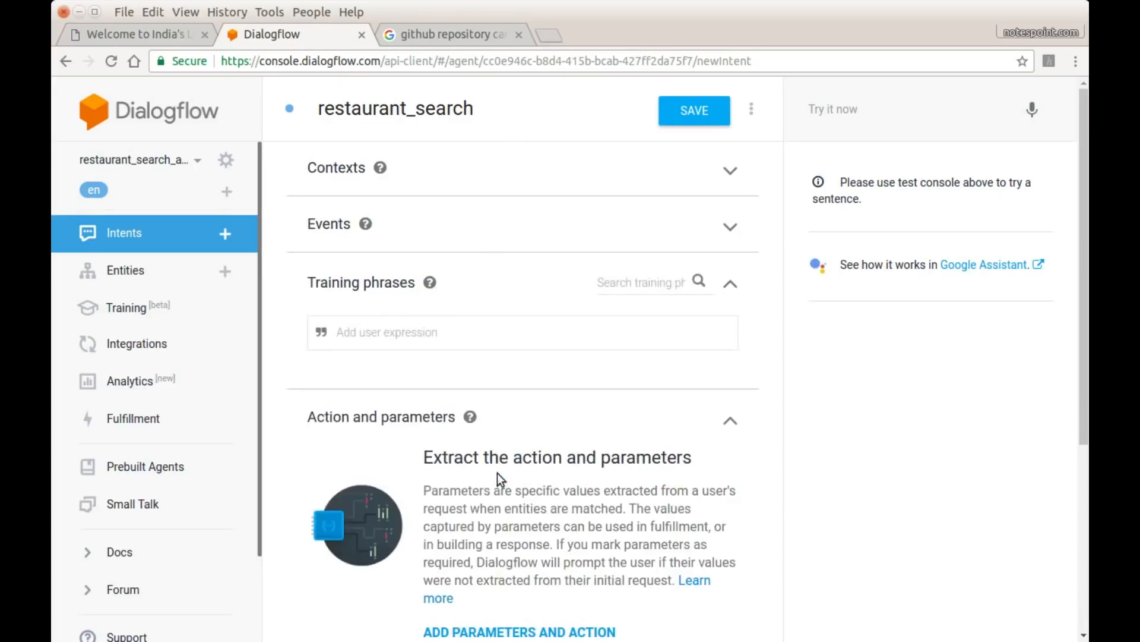
click(365, 329)
key(alt+Tab)
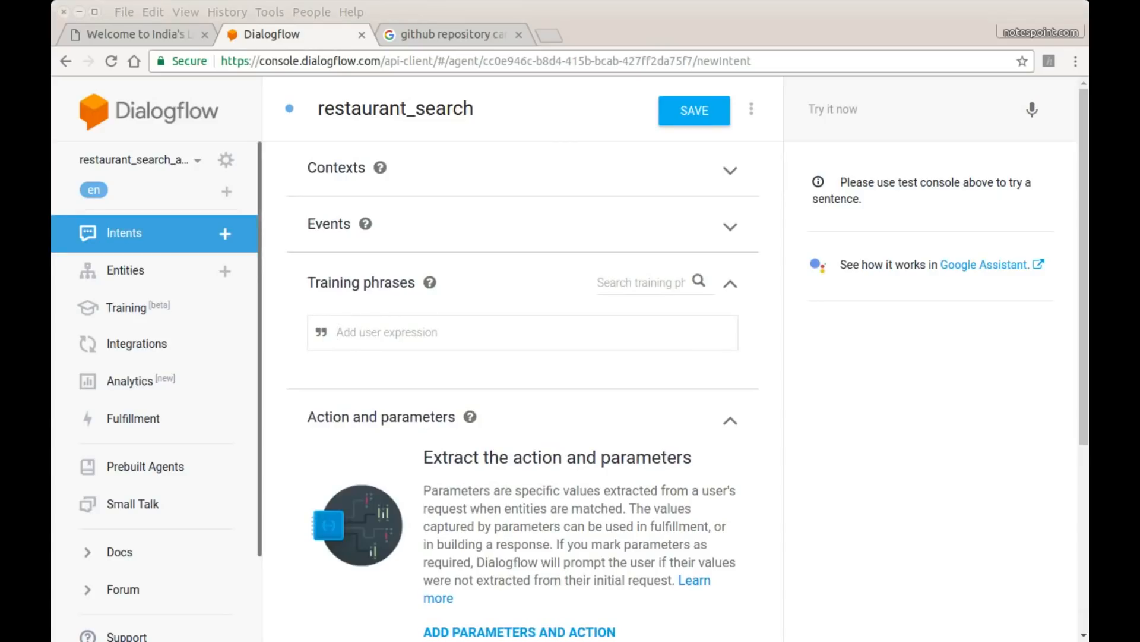
click(382, 330)
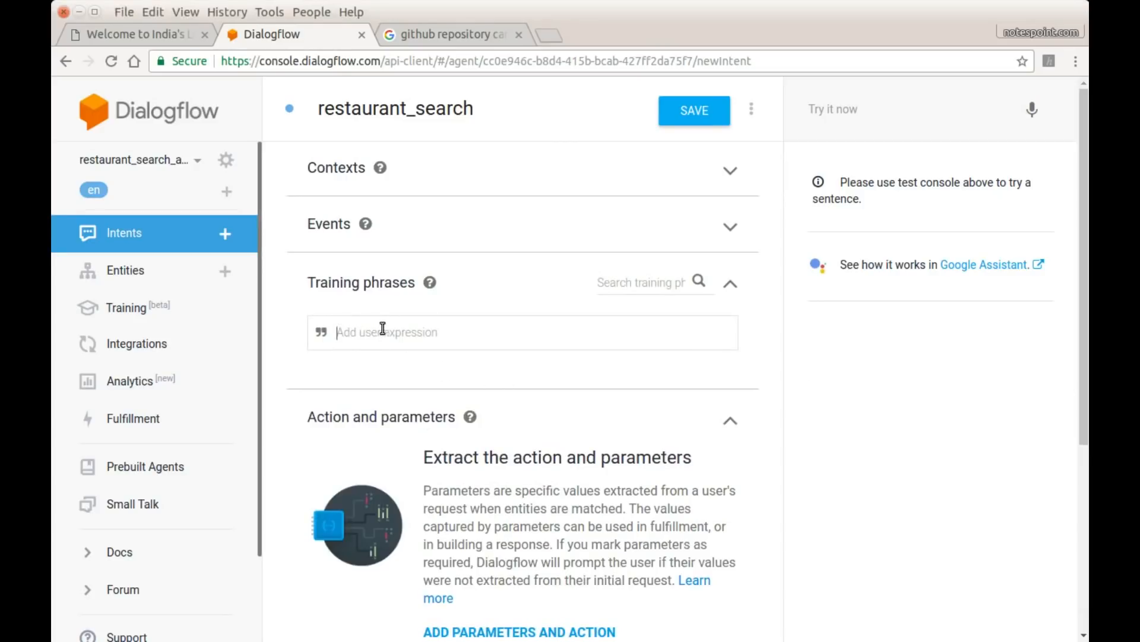
text(Any vegetarian restaurants nearby?)
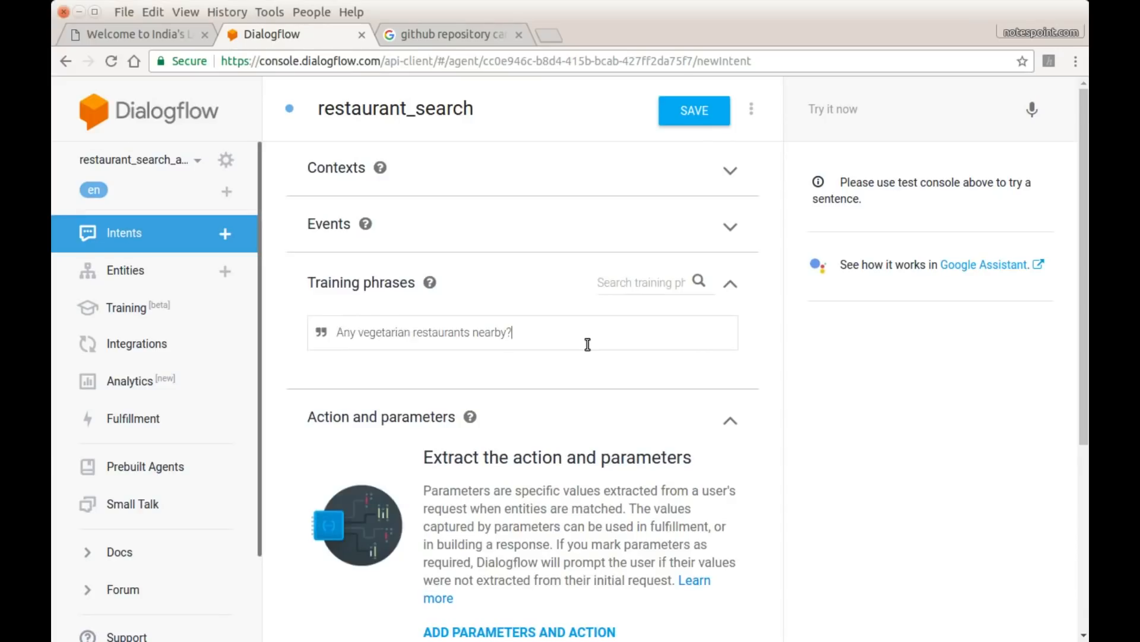
key(Return)
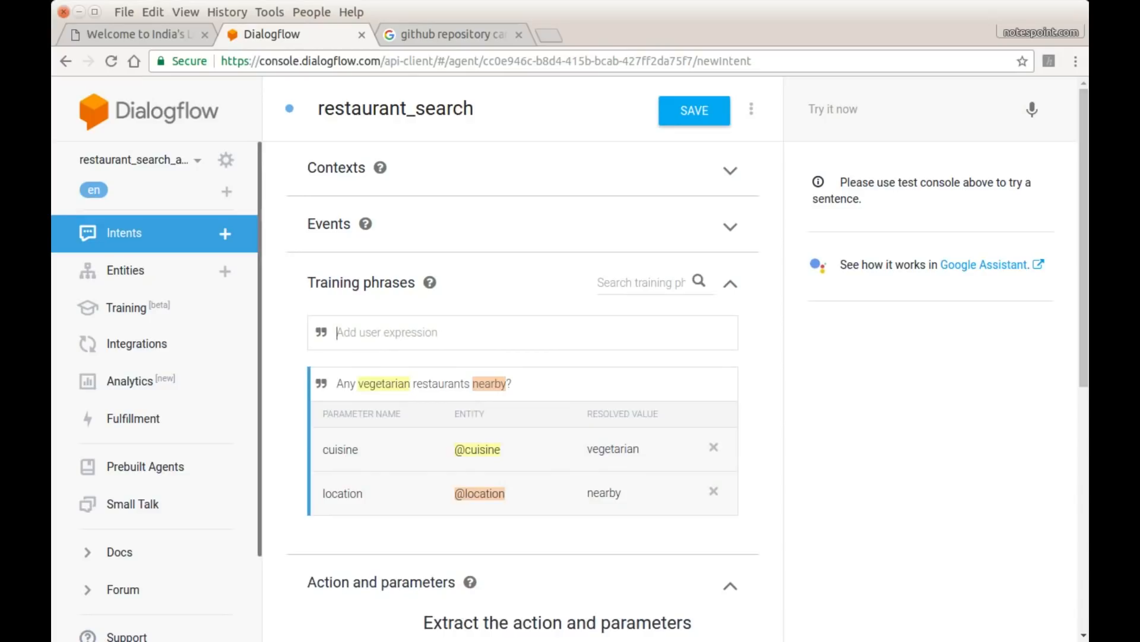
Step: Add the nearest-restaurant training phrase and select the word 'nearest' in it
key(alt+Tab)
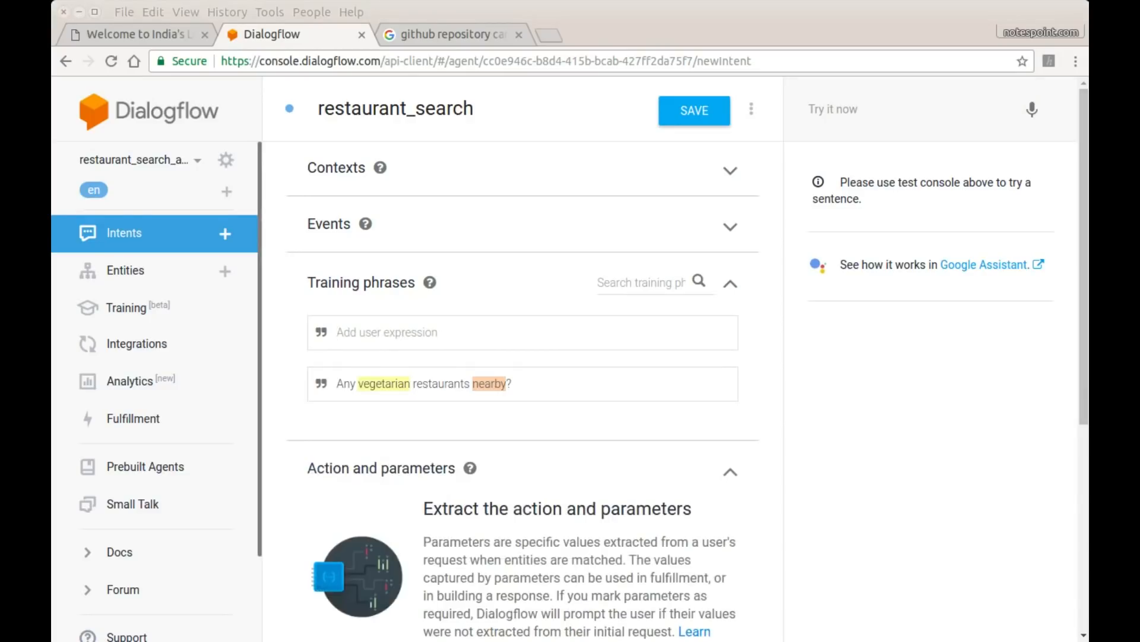
click(388, 333)
text(feeling hungry. where is the nearest restaurant)
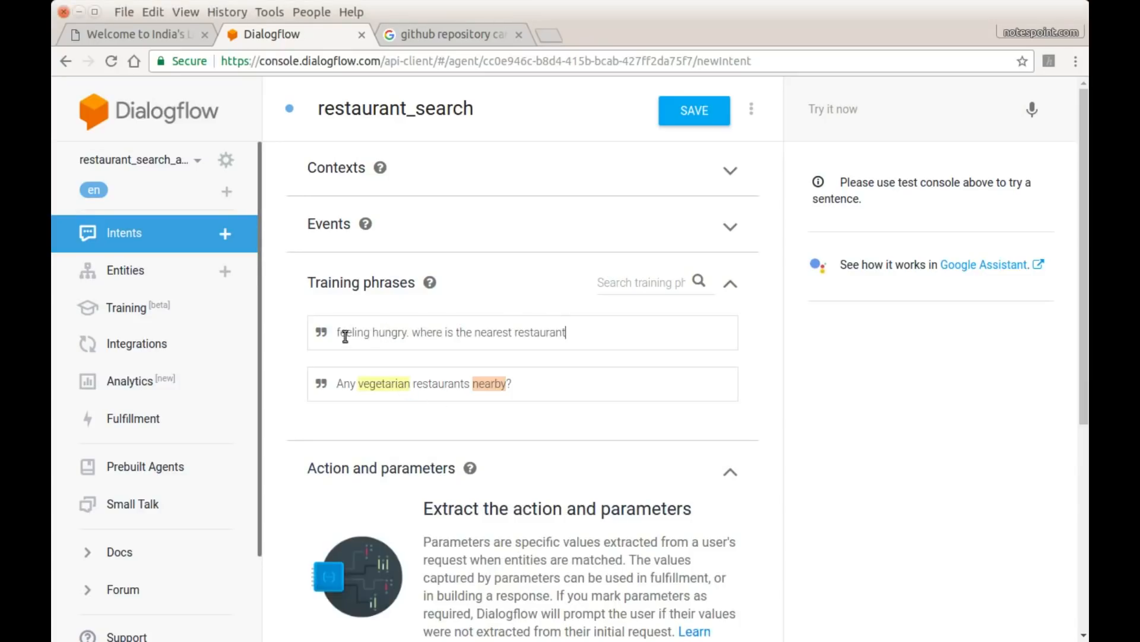
click(549, 332)
key(Return)
double_click(499, 385)
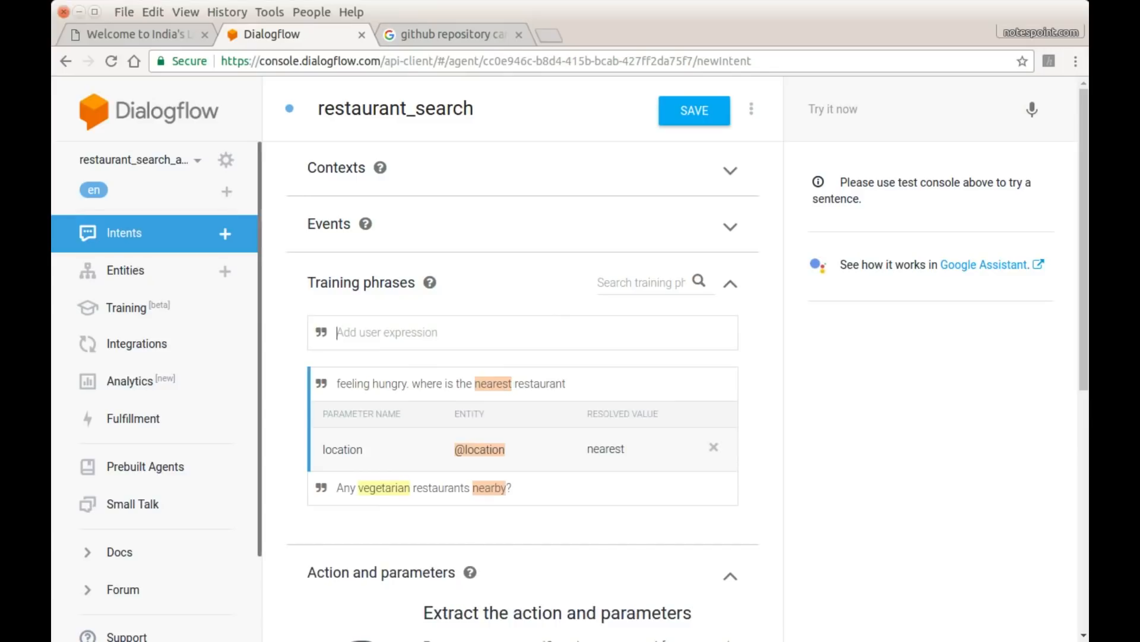
Step: Add the training phrases 'I want mexican food' and the Szechuan chicken example
key(alt+Tab)
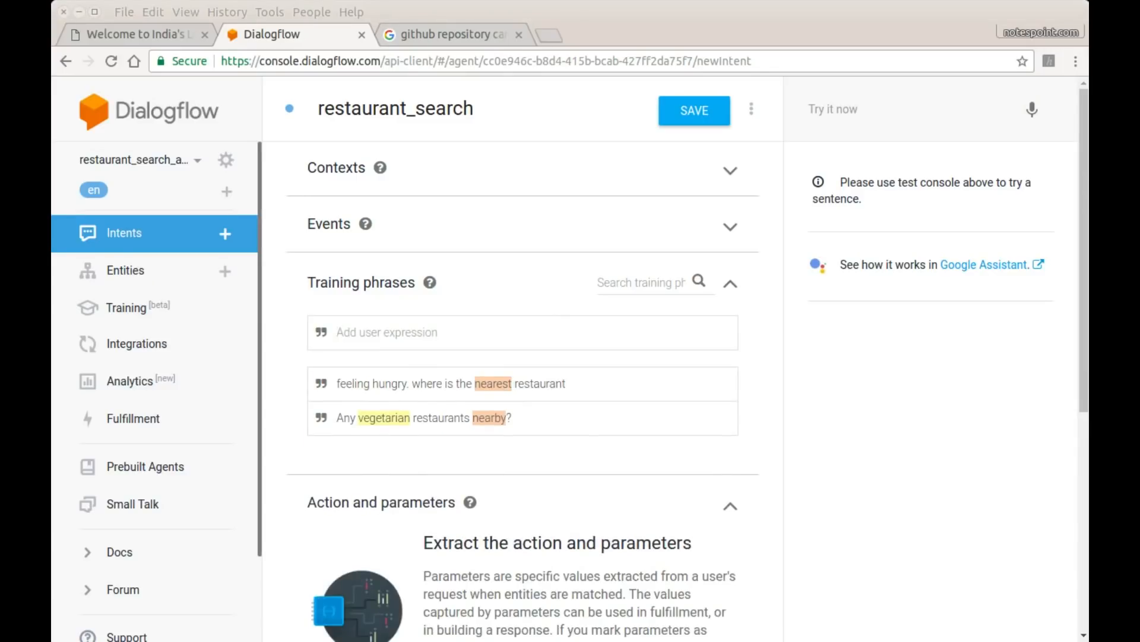
click(403, 331)
text(I want mexican food)
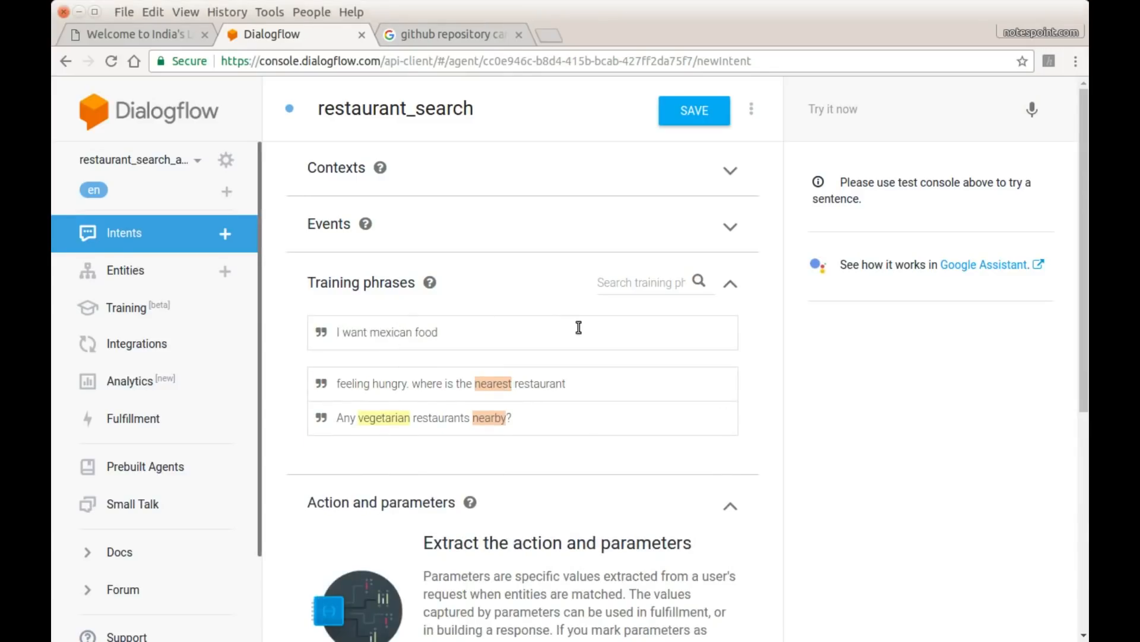
key(Return)
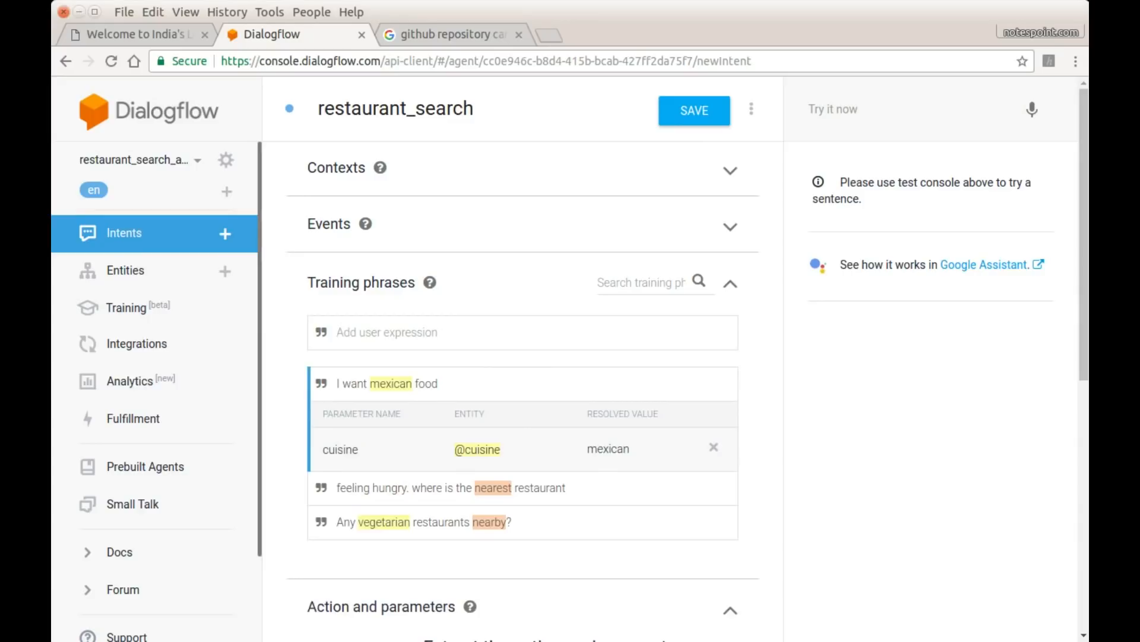
key(alt+Tab)
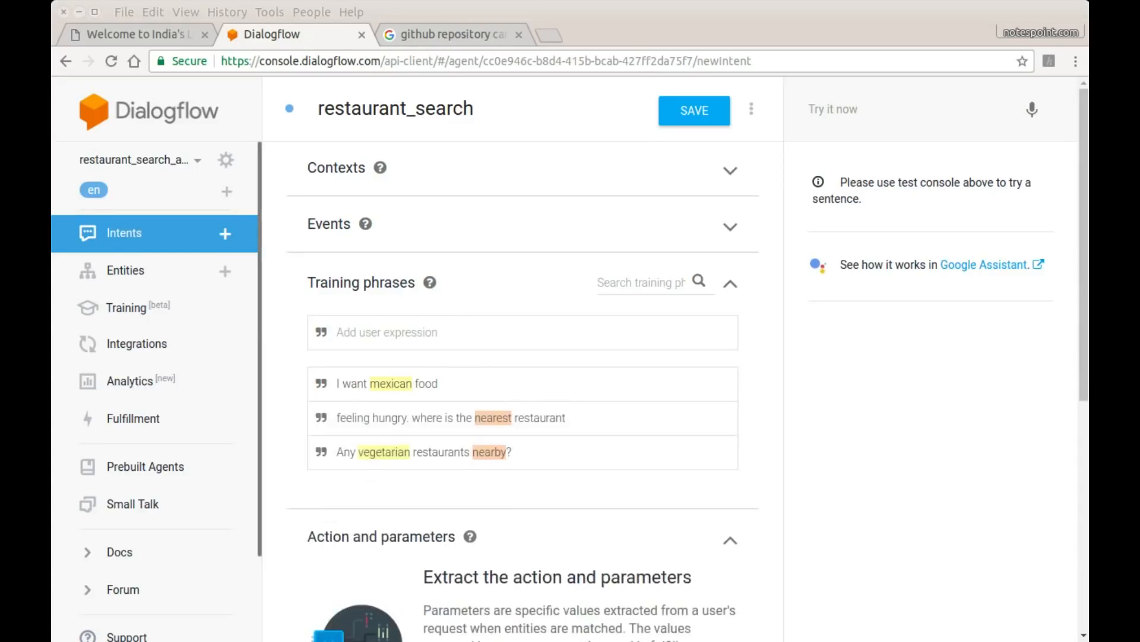
click(414, 332)
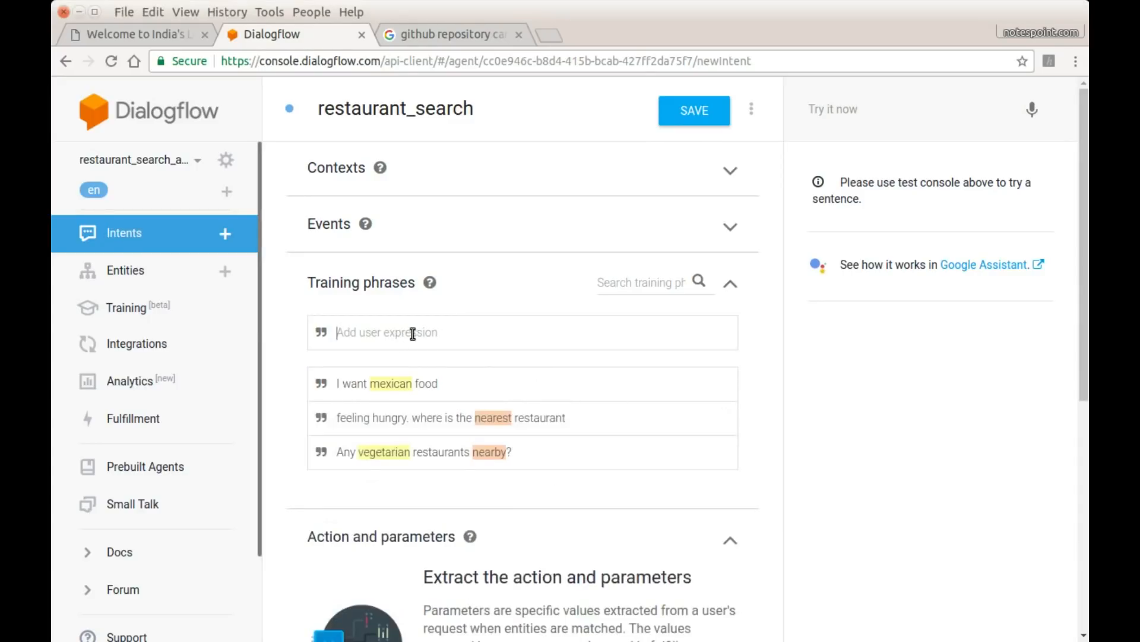
text(where can i get Szechuan chicken?)
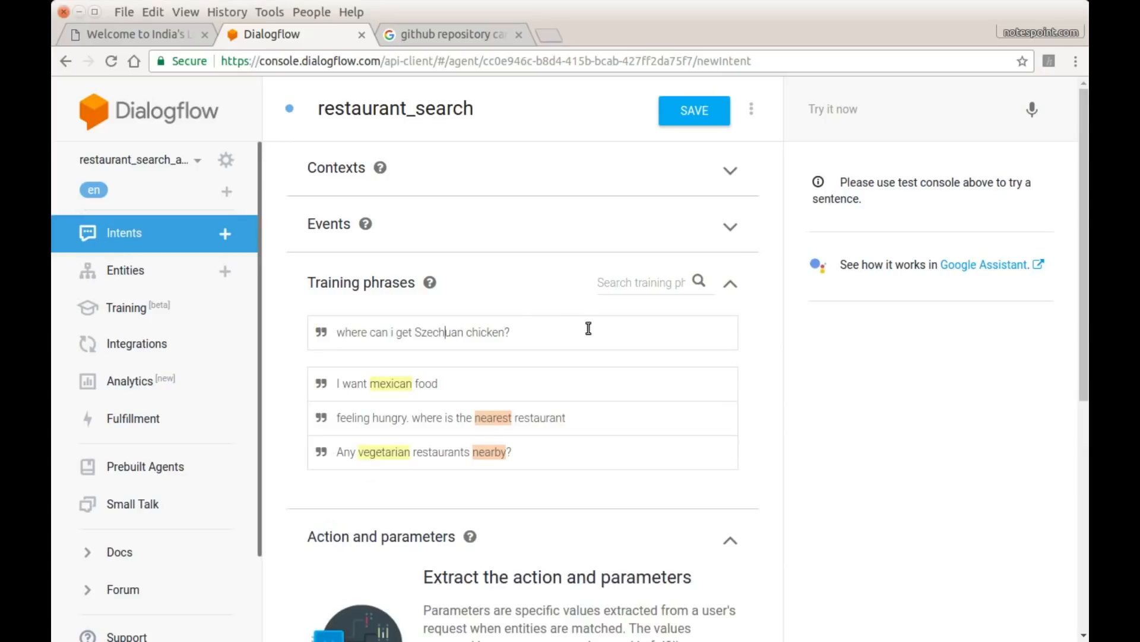
key(Return)
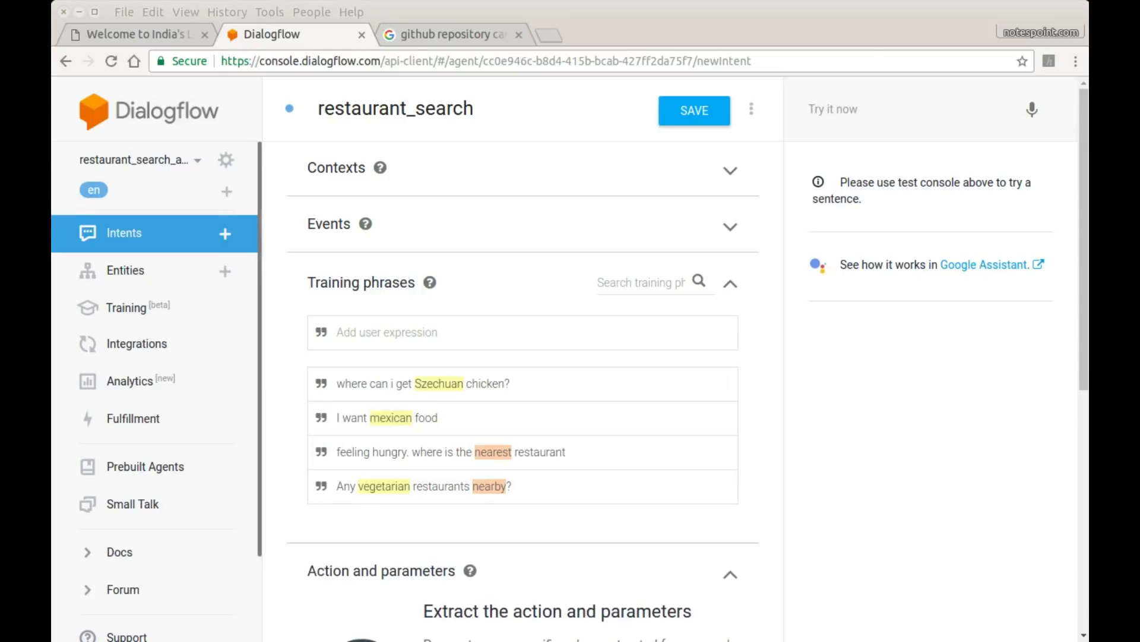
Step: Add the cantonese food phrase and the central indian restaurant phrase as training examples
click(436, 331)
text(Is there any place I can get cantonese style food?)
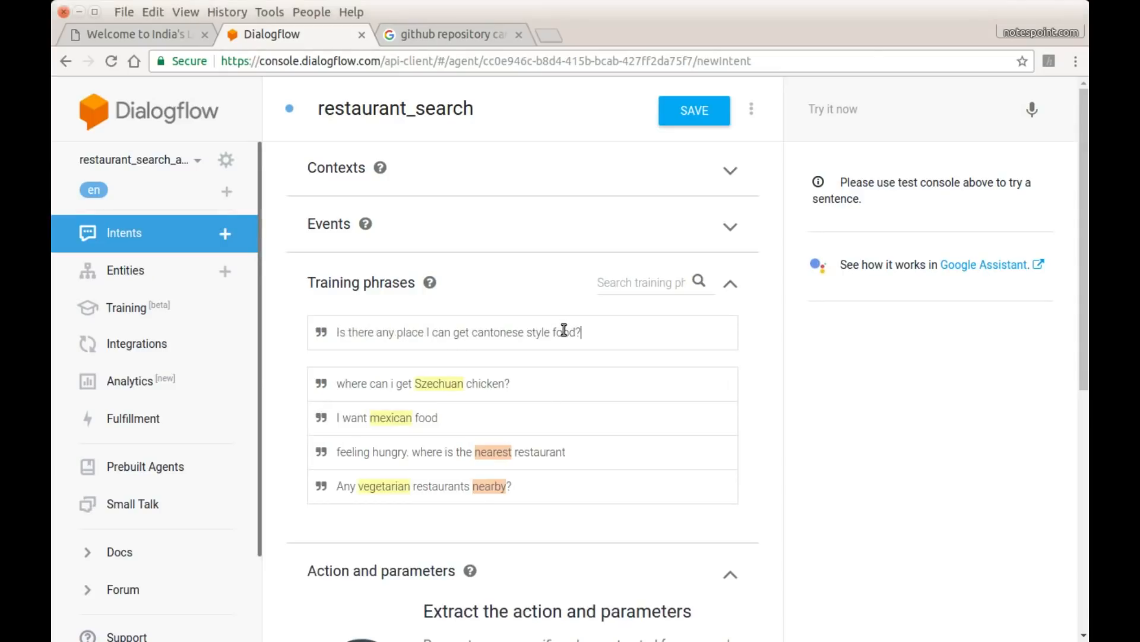
key(Return)
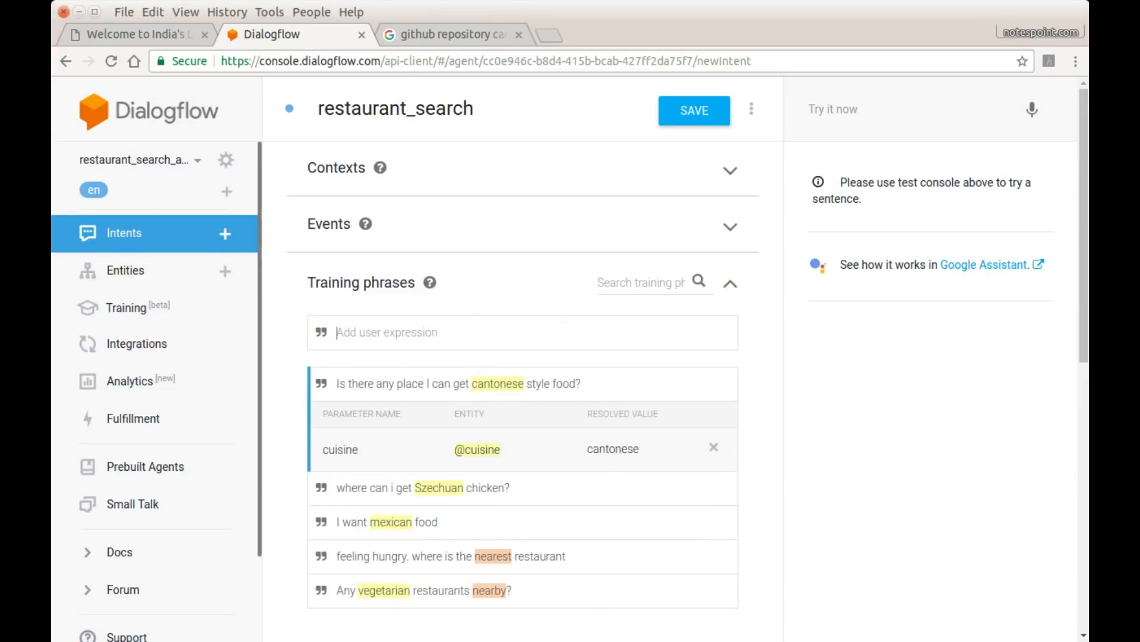
key(alt+Tab)
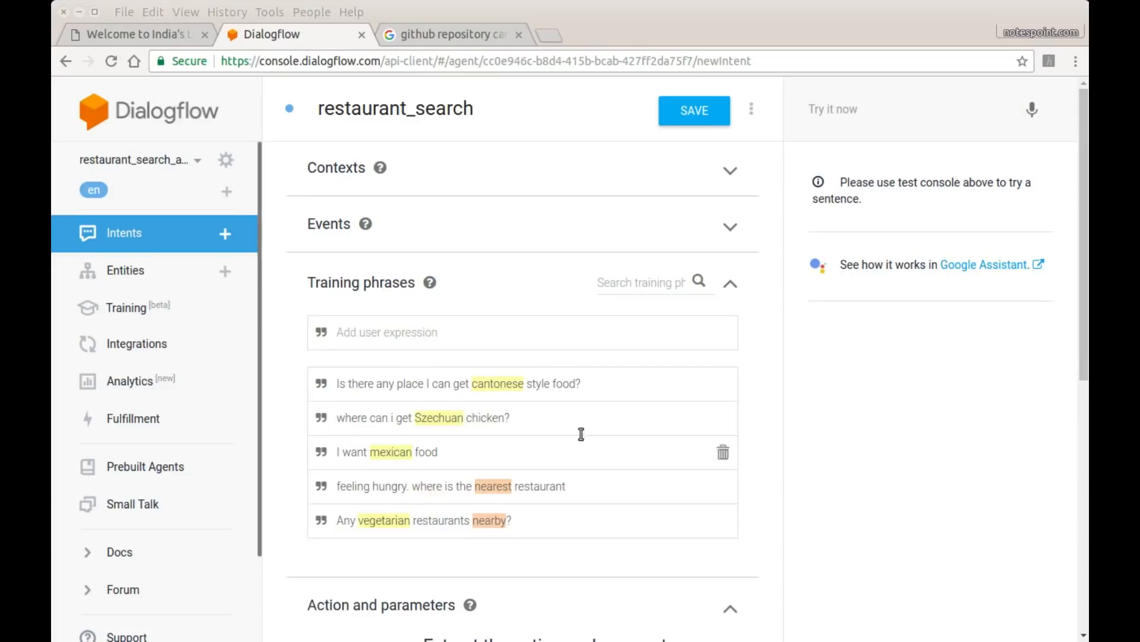
click(407, 332)
text(central indian restaurant)
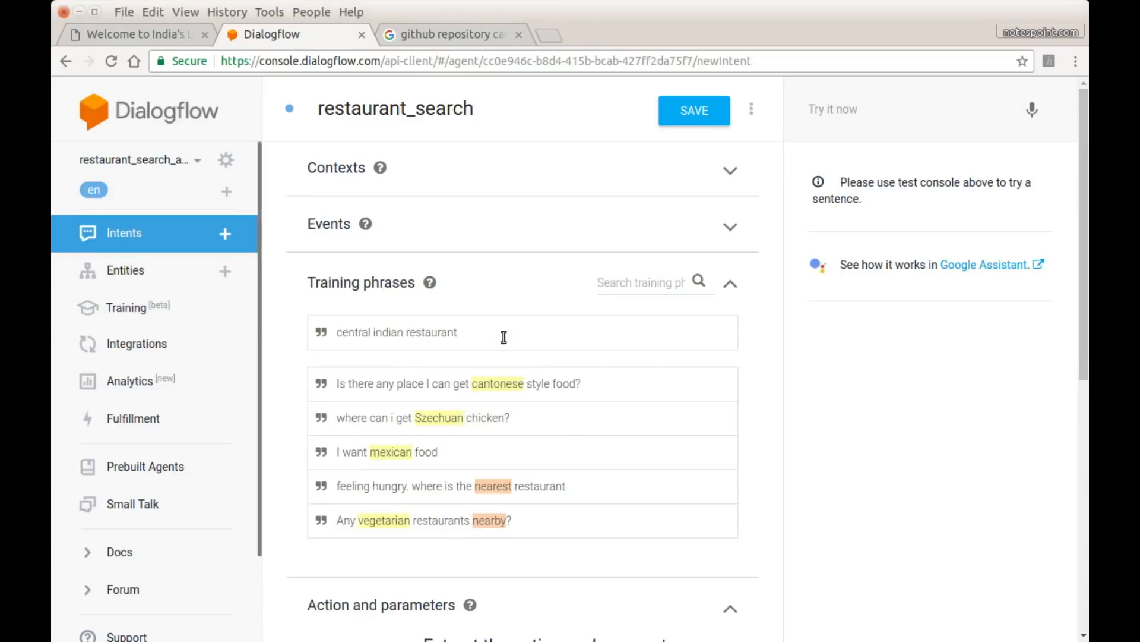
key(Return)
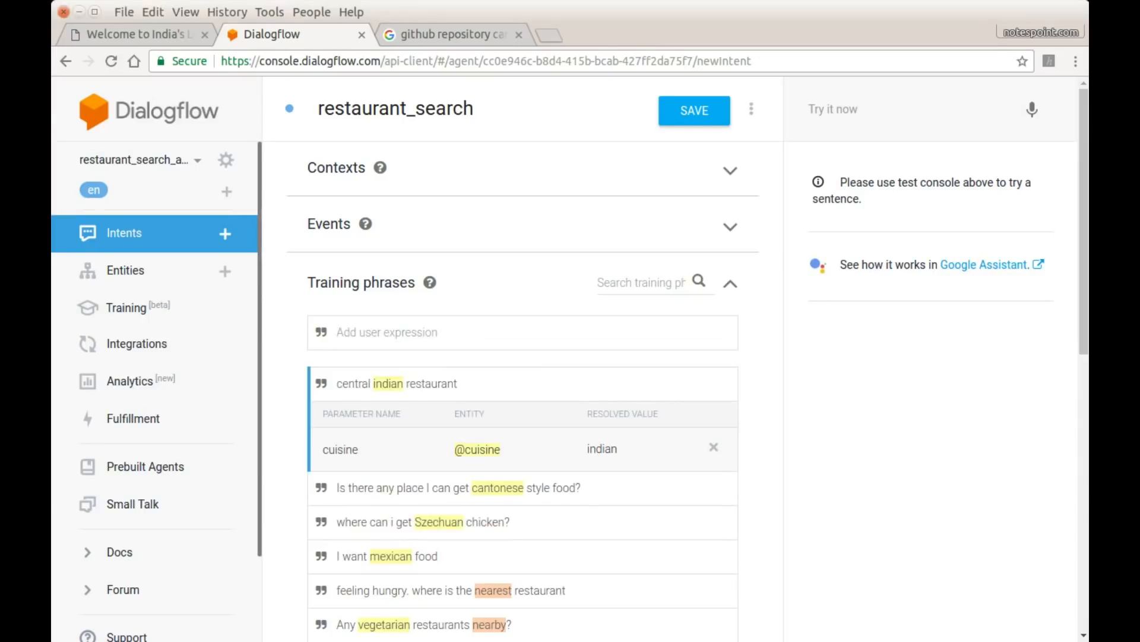
key(alt+Tab)
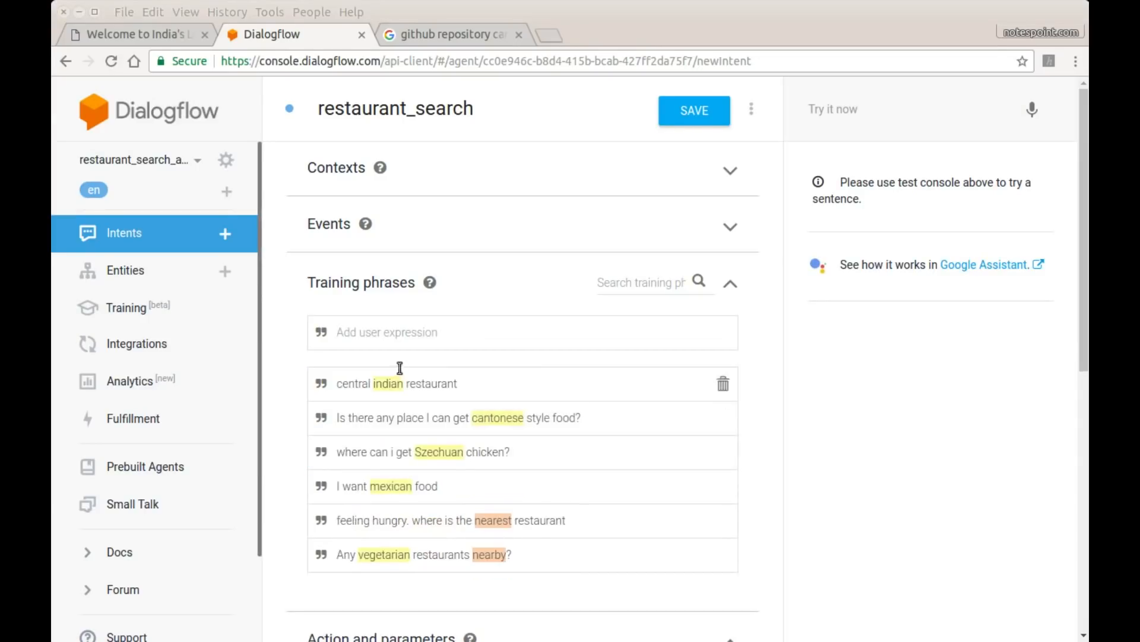
click(400, 331)
text(anywhere in the west)
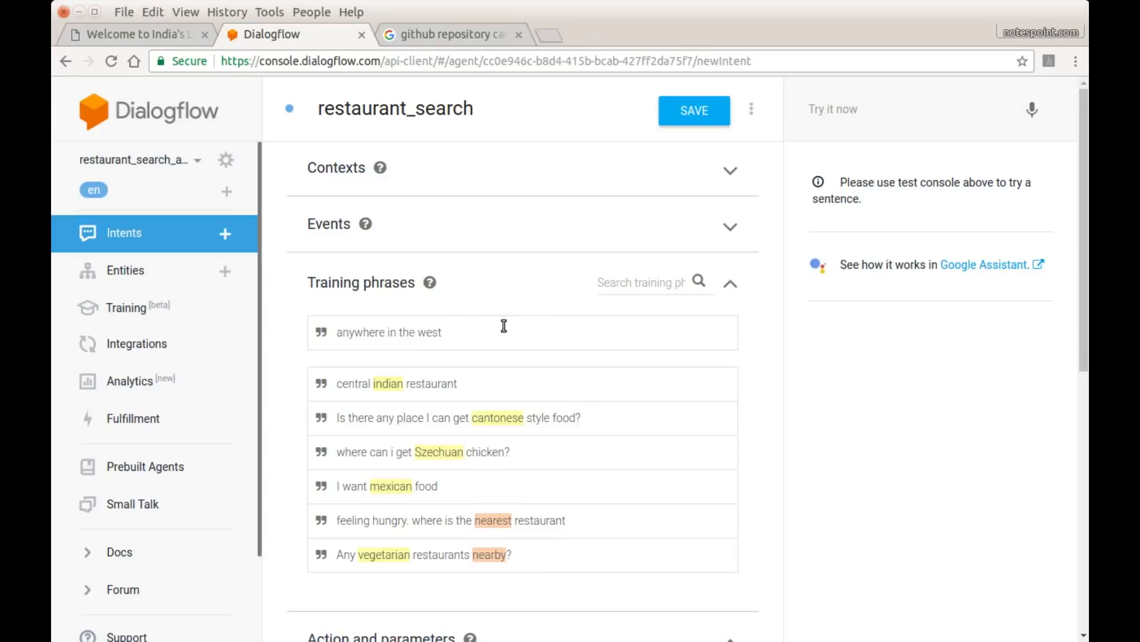
key(Return)
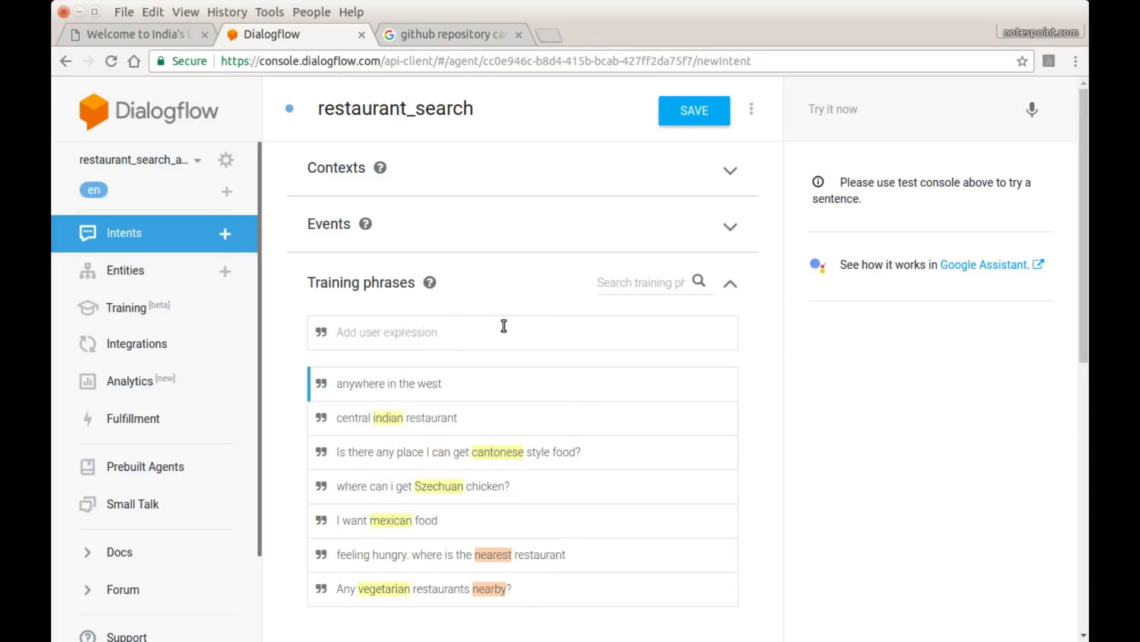
double_click(430, 383)
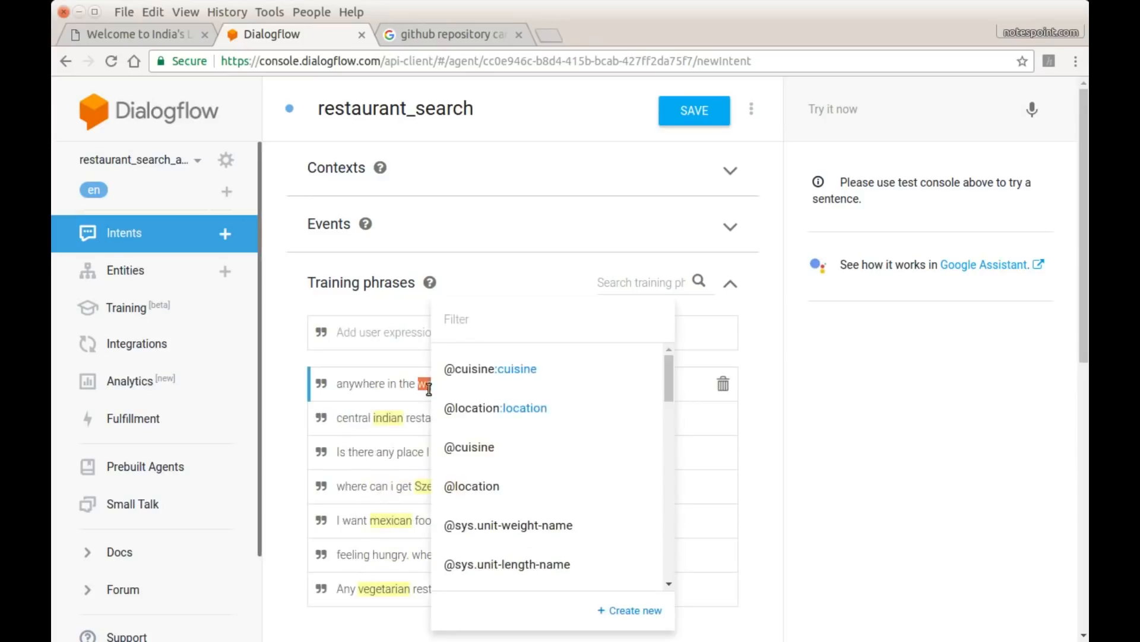
click(498, 410)
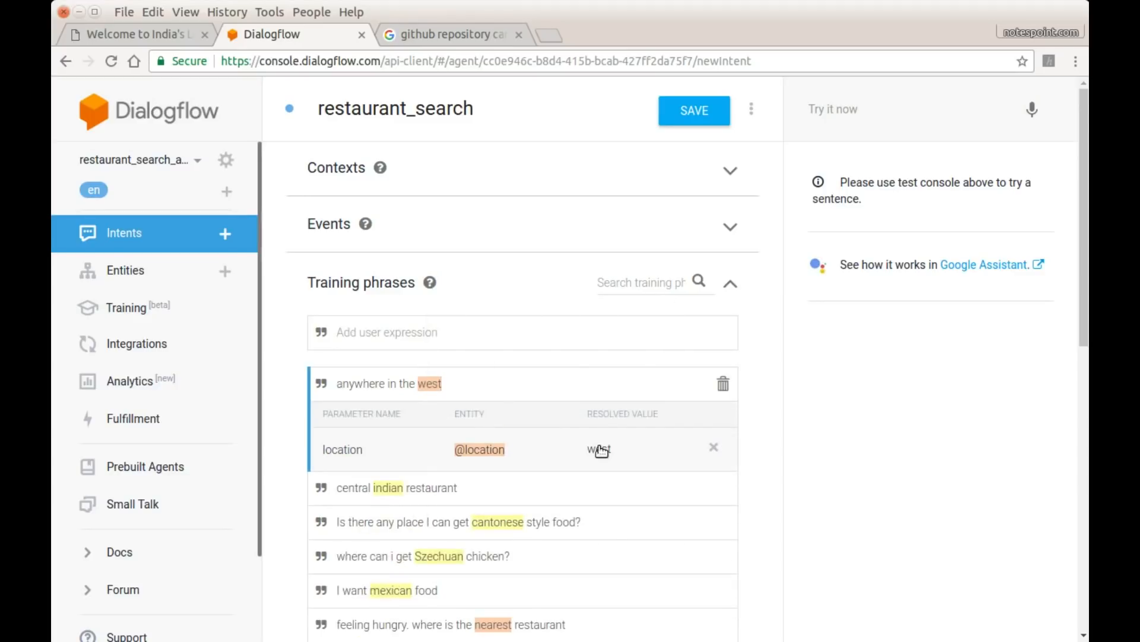
Step: Add 'search for restaurants' as a training phrase, leaving it untagged
click(445, 331)
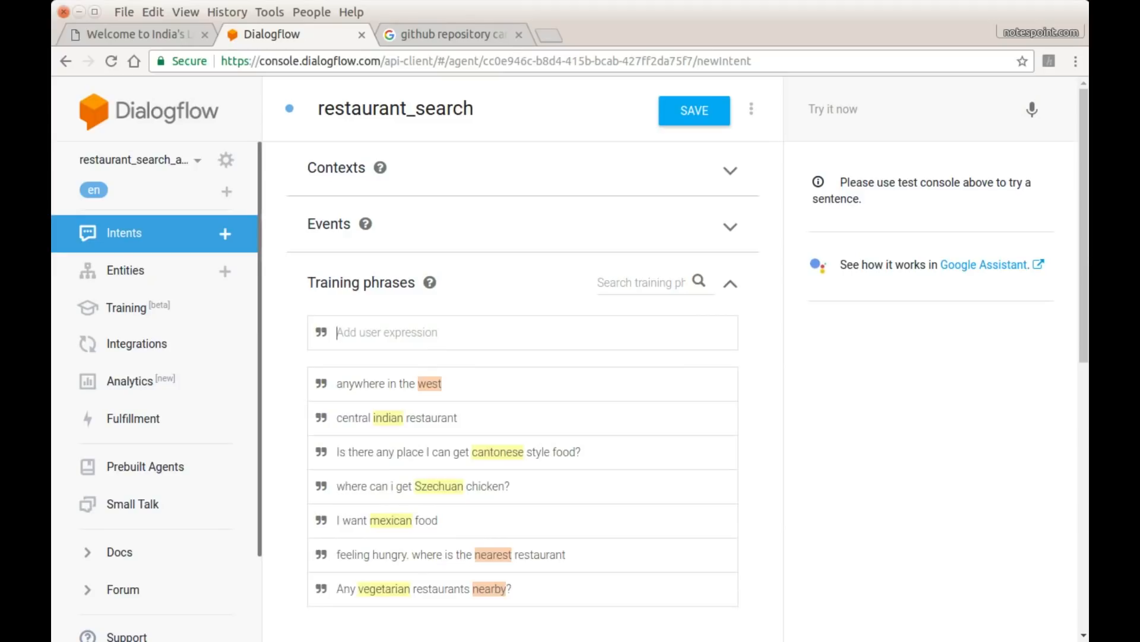
key(alt+Tab)
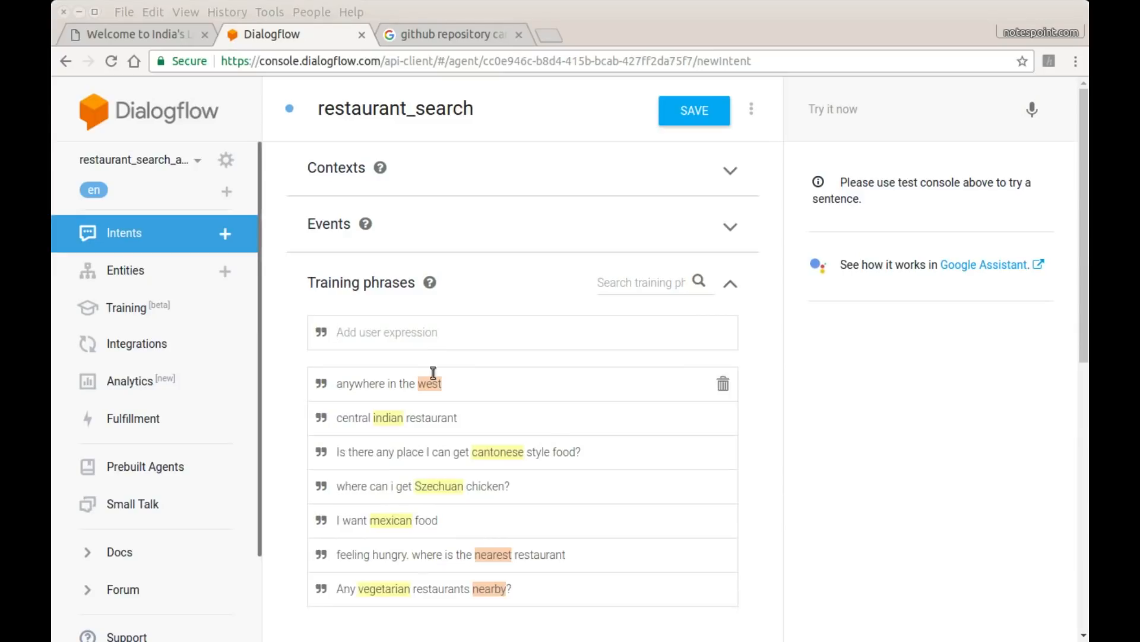
click(420, 332)
text(search for restaurants)
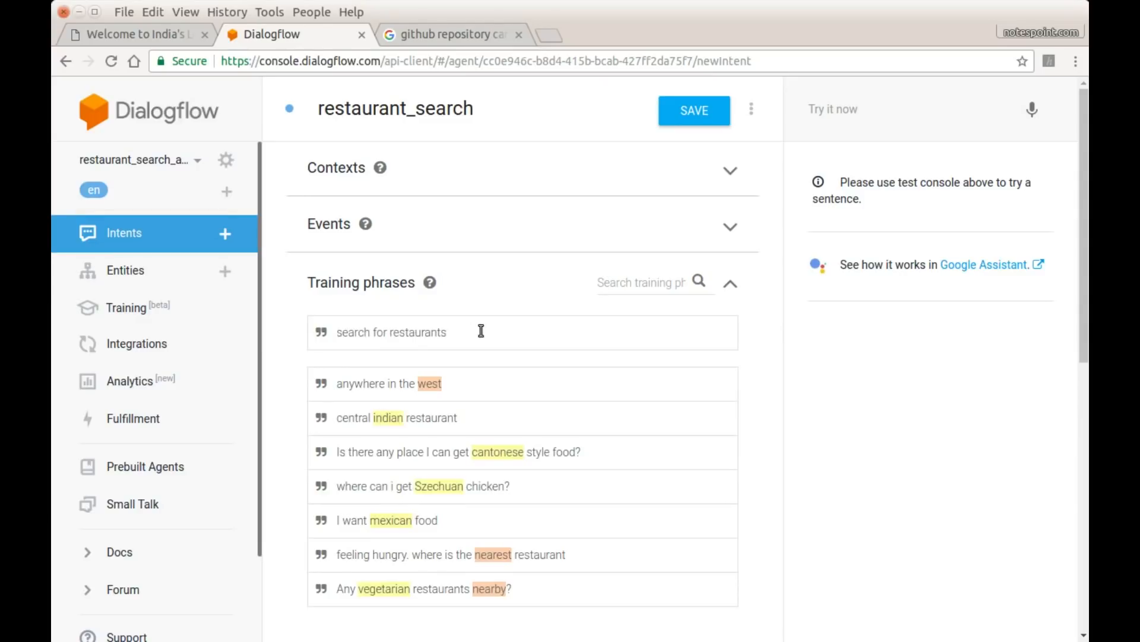
key(Return)
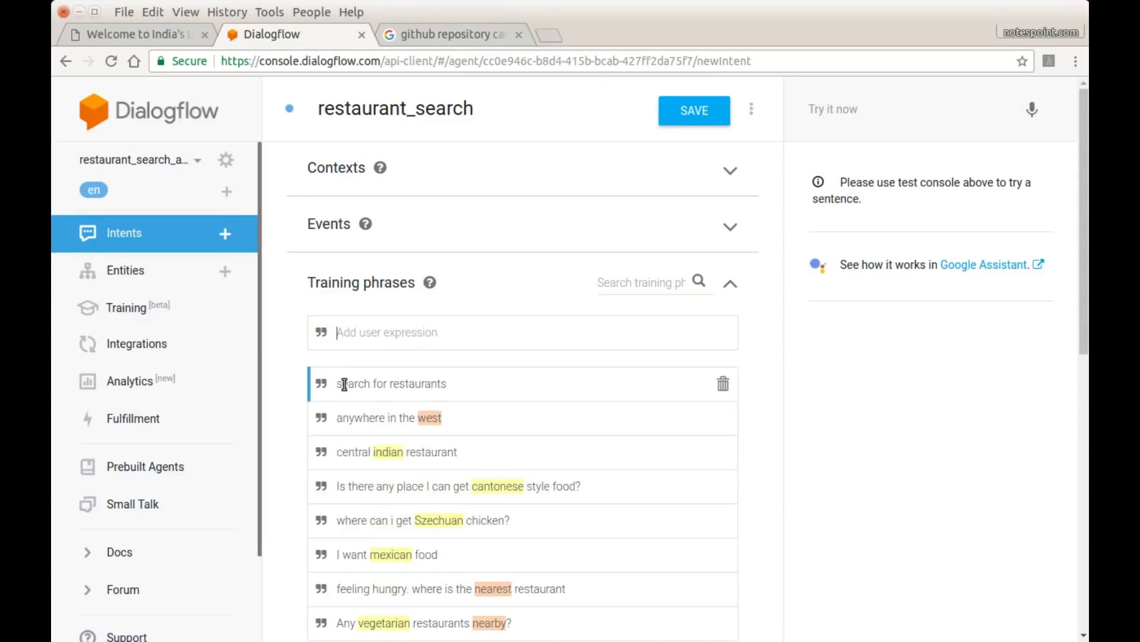
drag(344, 385, 445, 385)
click(283, 390)
Step: Add 'i am looking for an indian spot' and 'show me a mexican place in the centre'
click(379, 331)
text(i am looking for an indian spot)
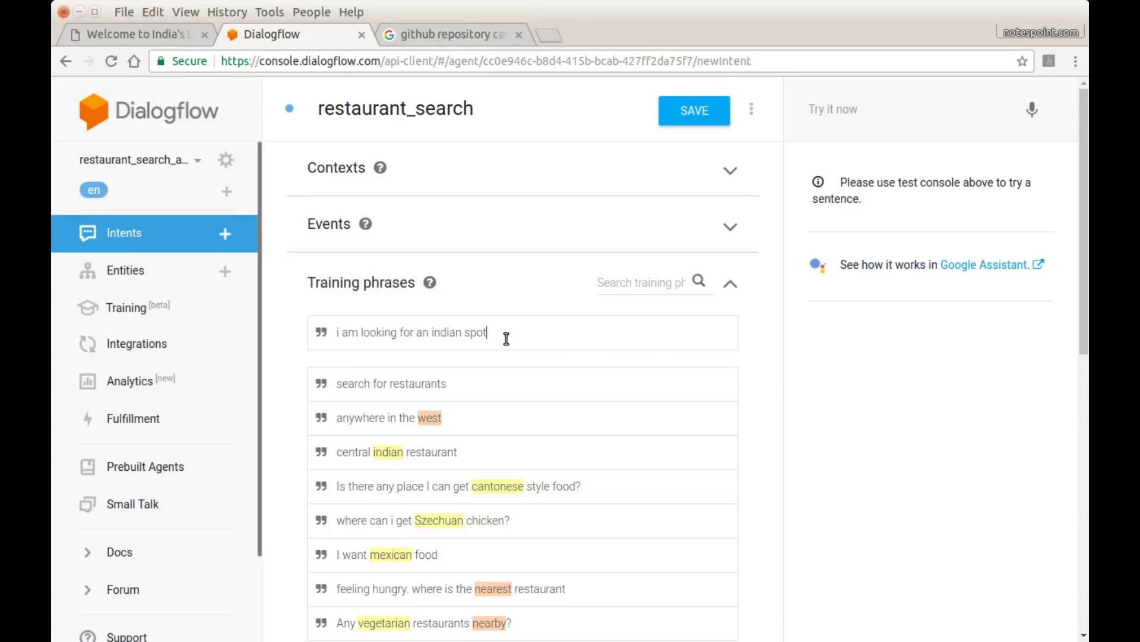
key(Return)
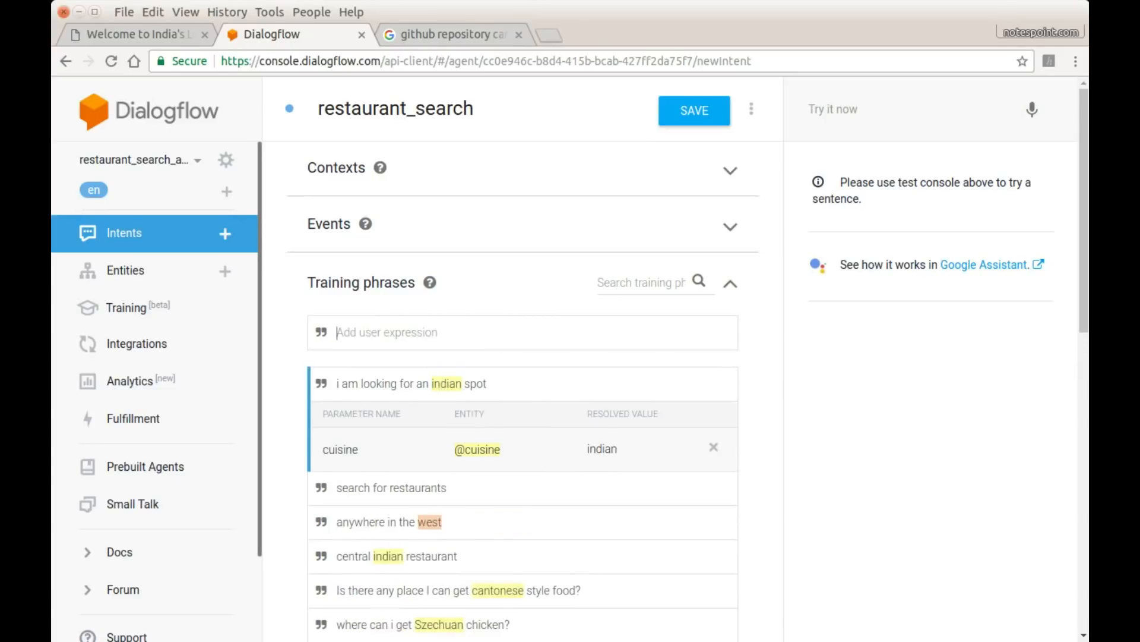
key(alt+Tab)
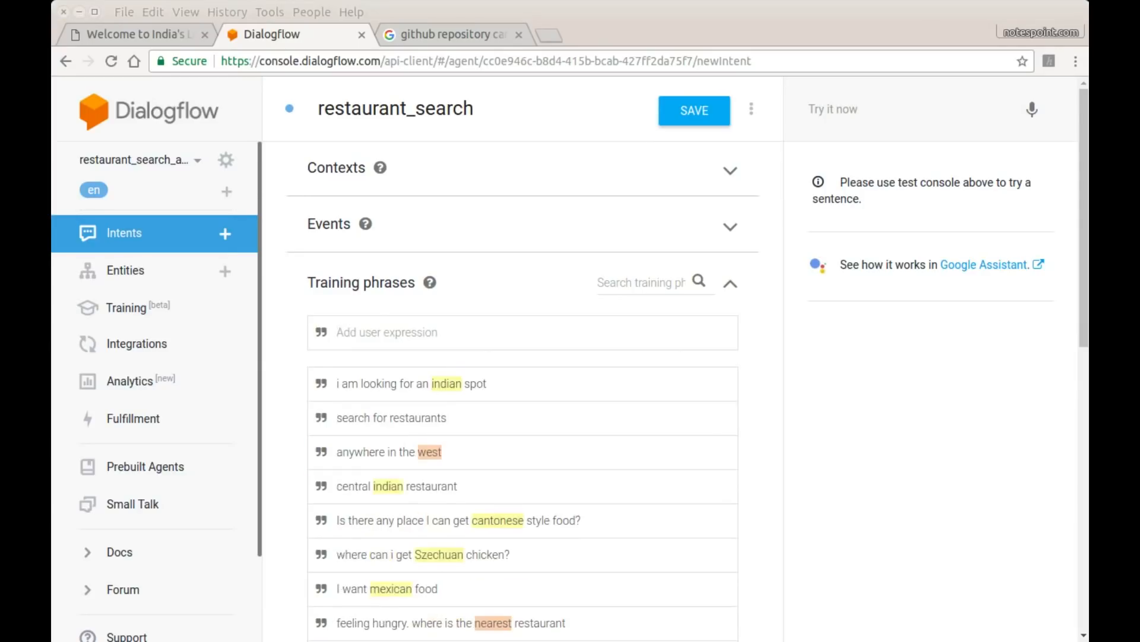
click(418, 338)
text(show me a mexican place in the centre)
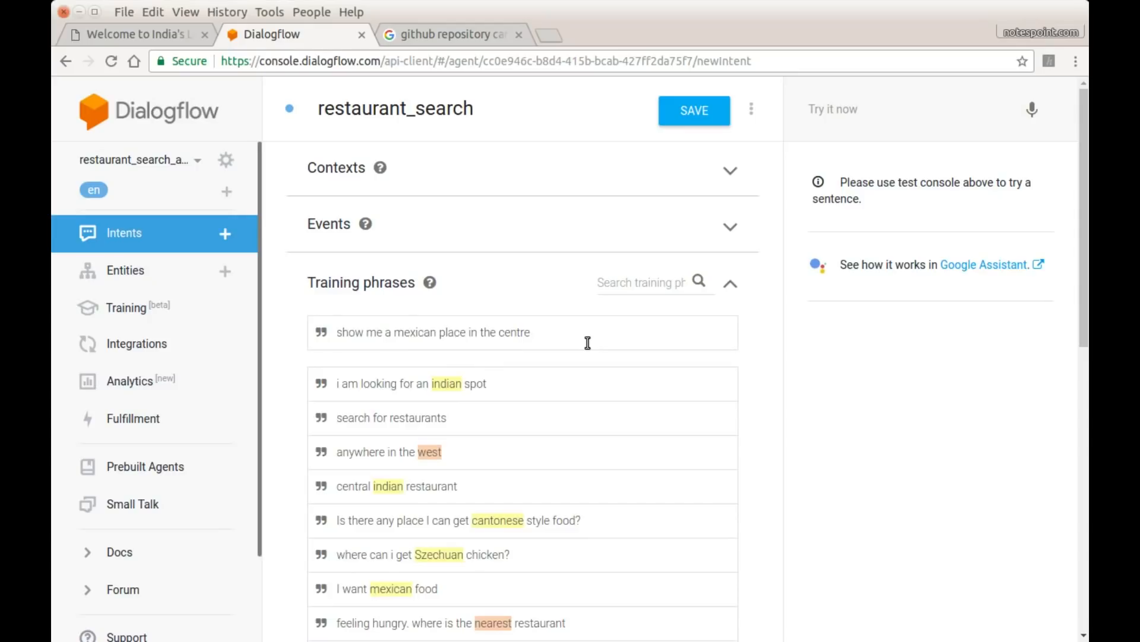
key(Return)
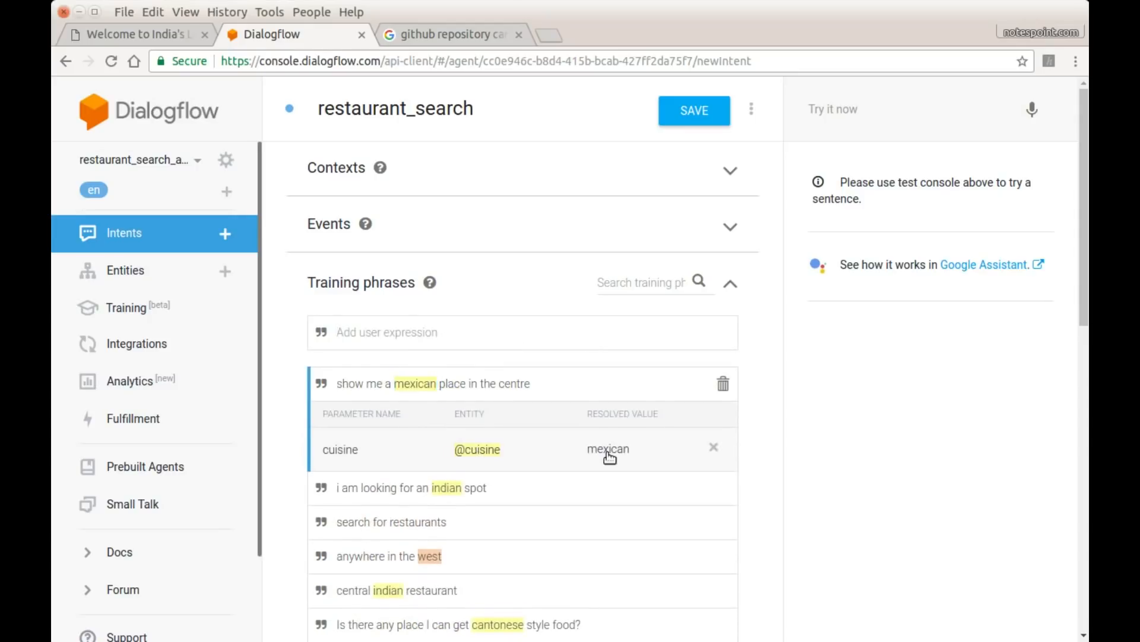
scroll(743, 450, down, 10)
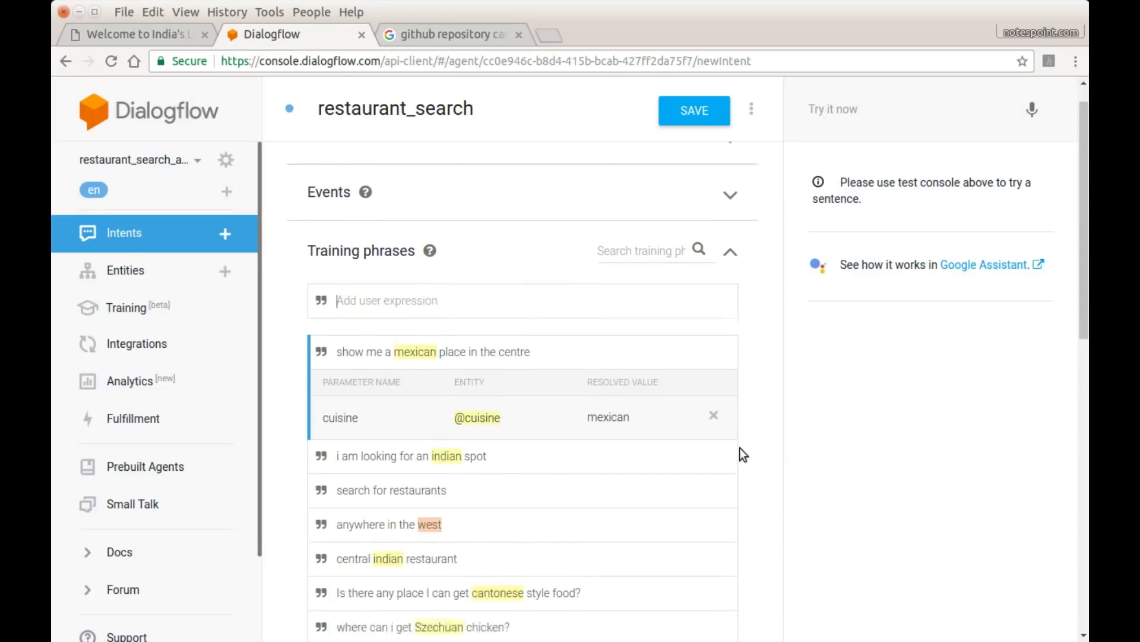
scroll(738, 462, up, 7)
scroll(740, 463, up, 1)
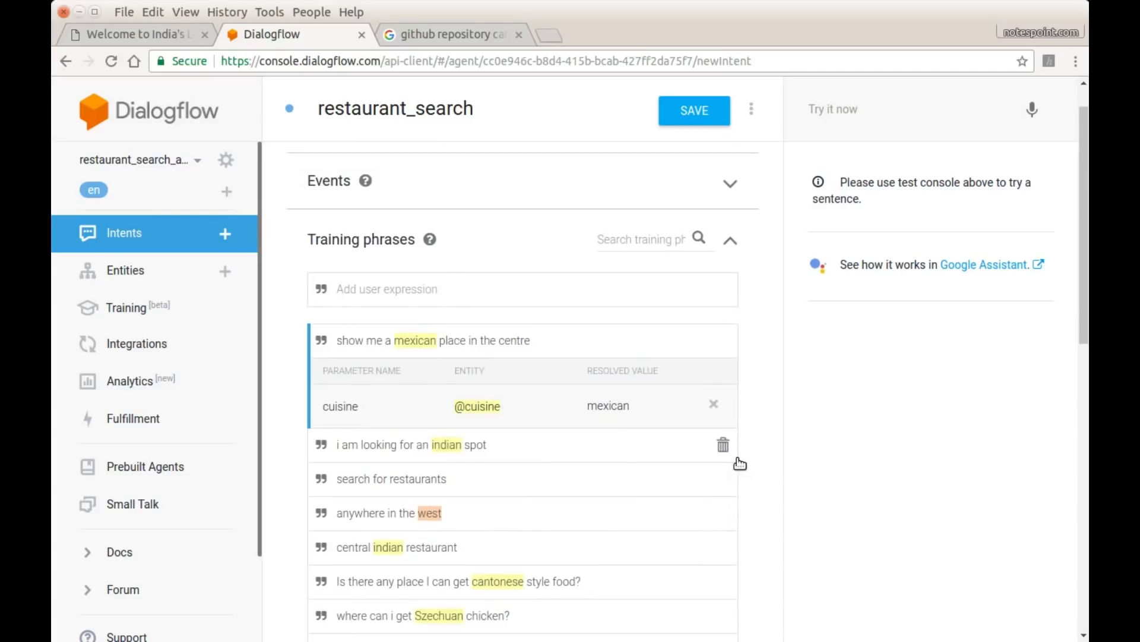
scroll(739, 458, down, 10)
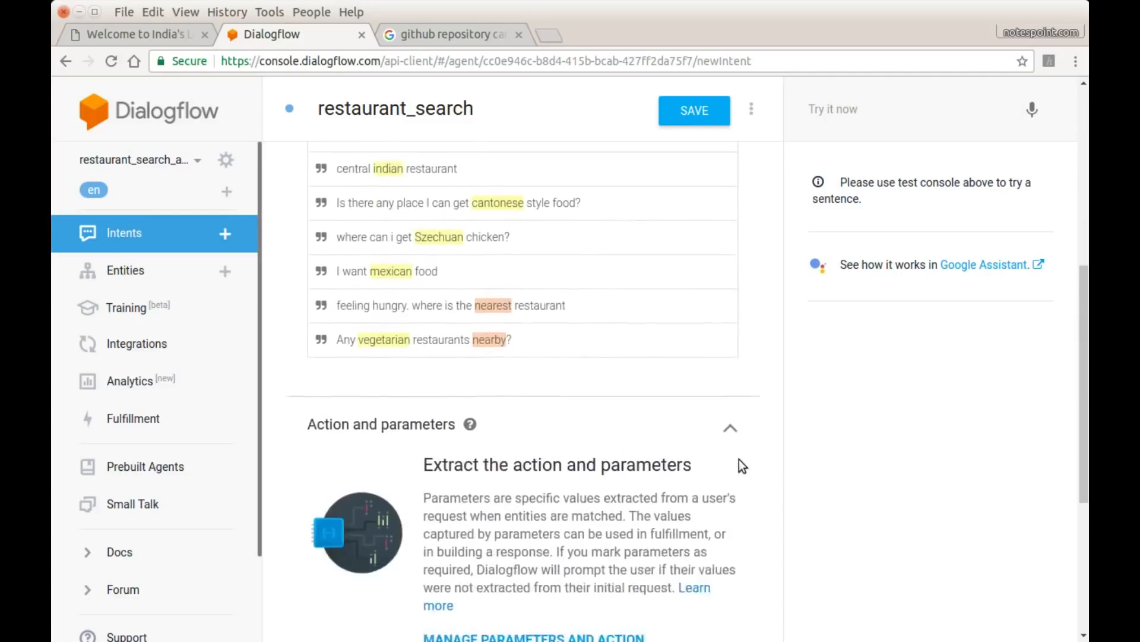
scroll(739, 459, down, 3)
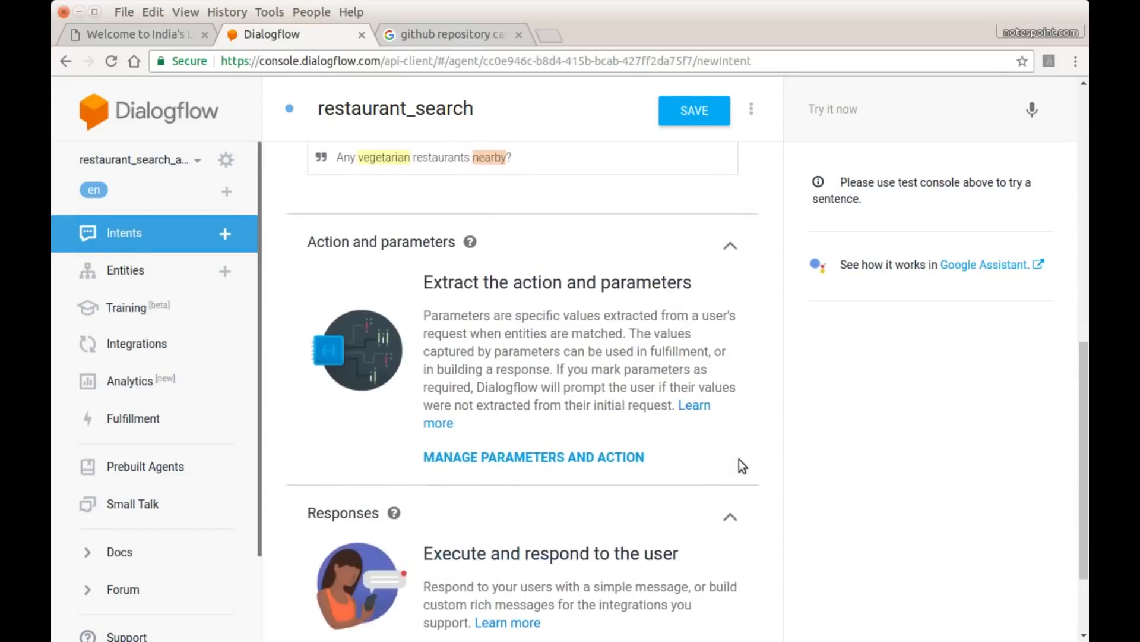
scroll(739, 458, down, 2)
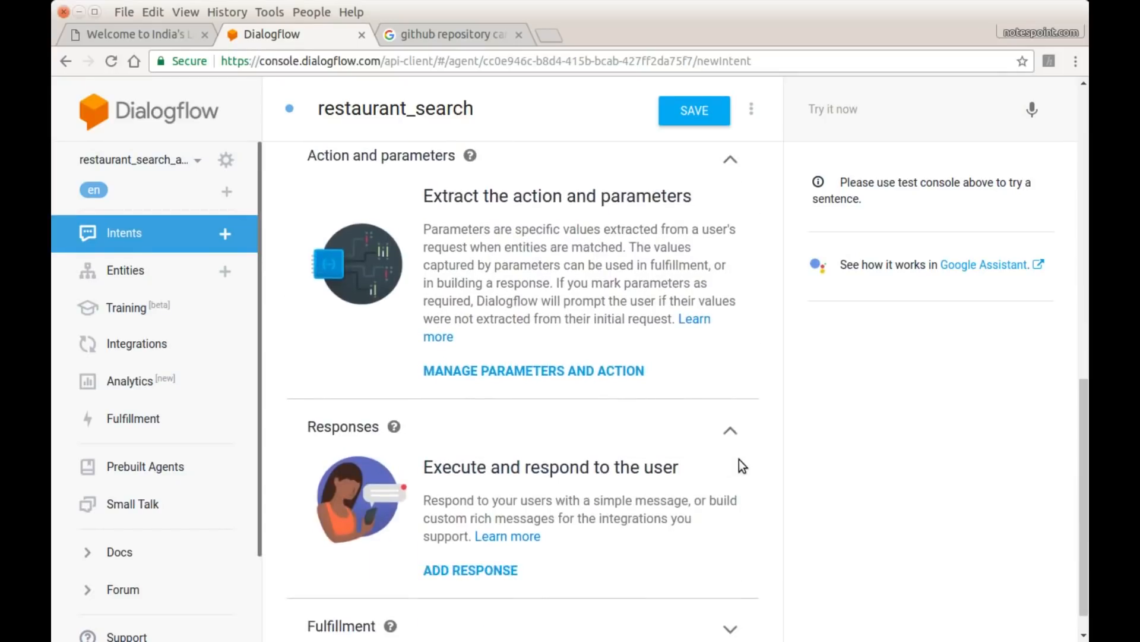
click(547, 373)
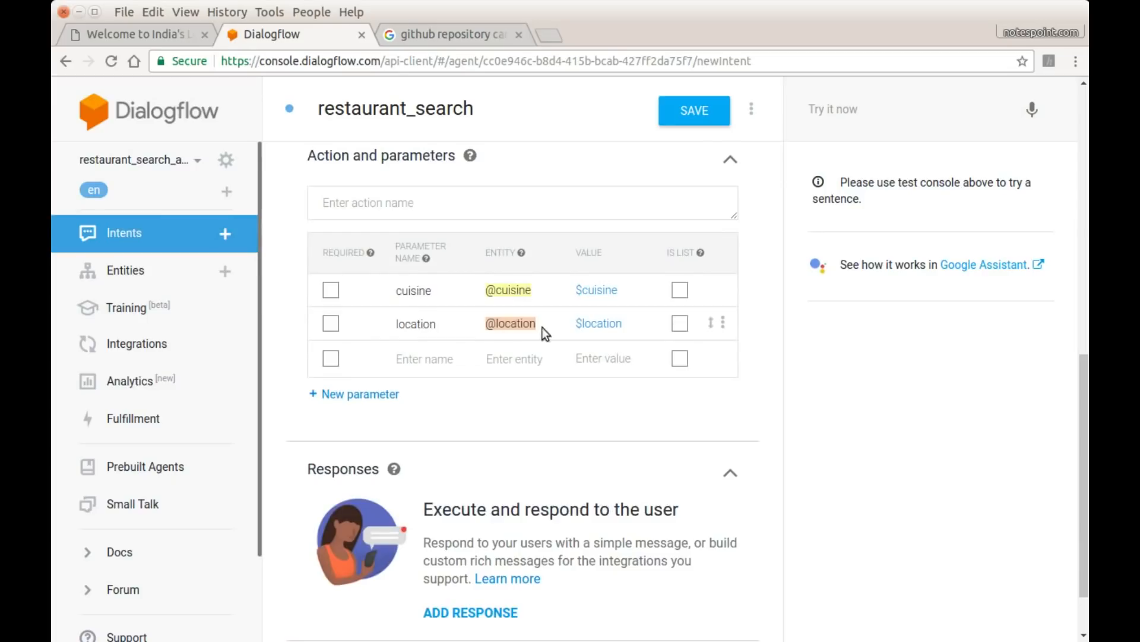
scroll(802, 483, down, 2)
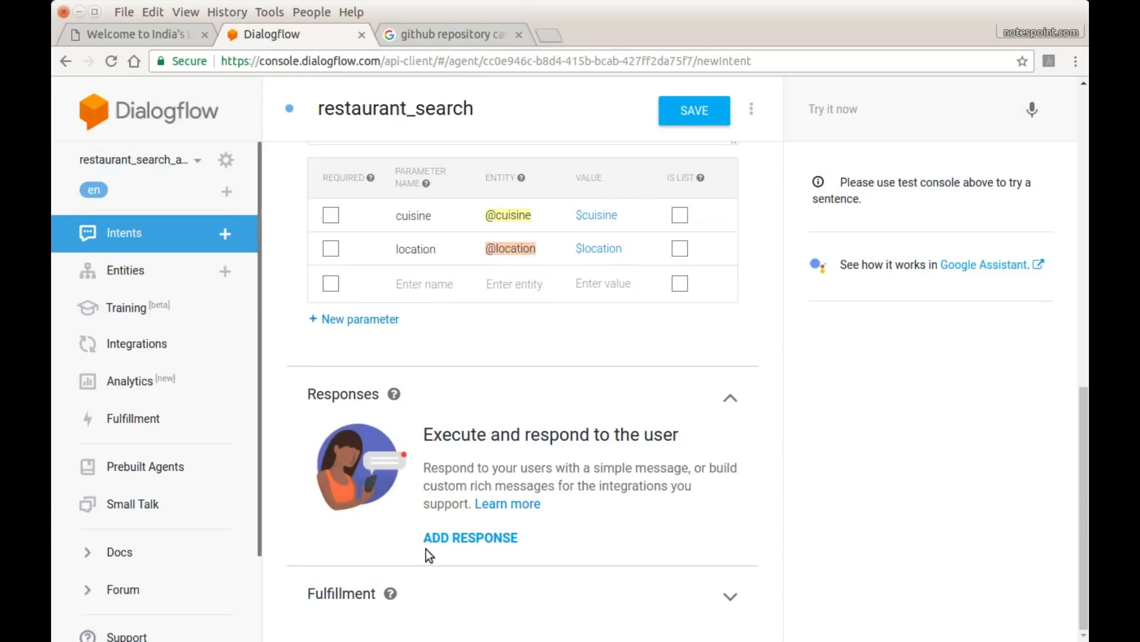
Step: Write the first text response, 'I am searching for your restaurant', with 'Please wait.'
click(484, 539)
scroll(530, 527, down, 3)
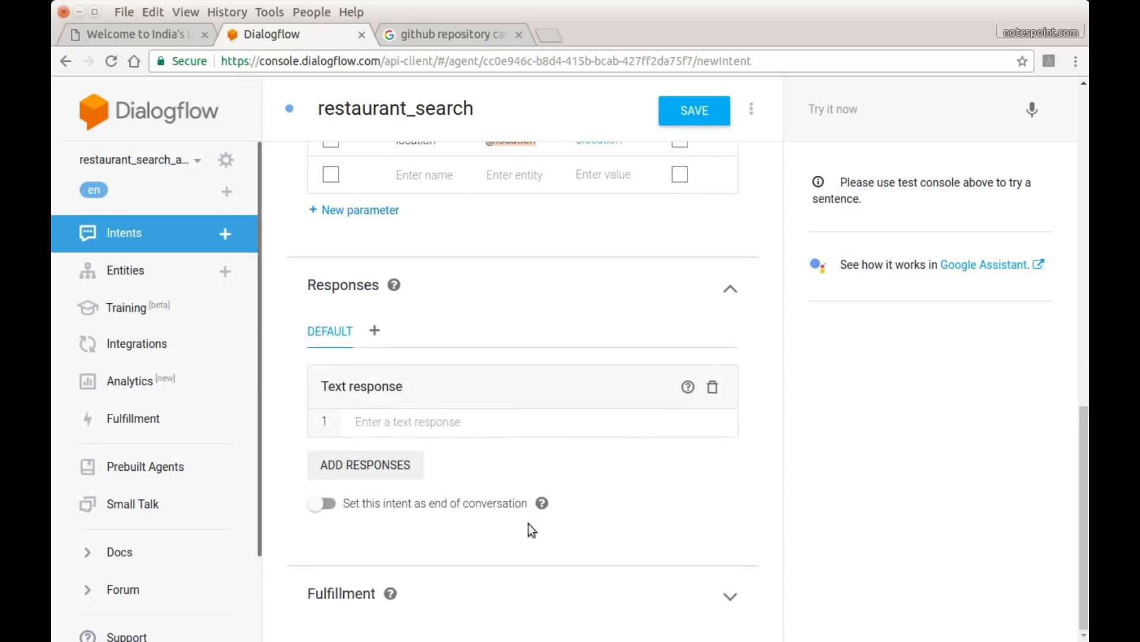
click(411, 425)
text(SUre)
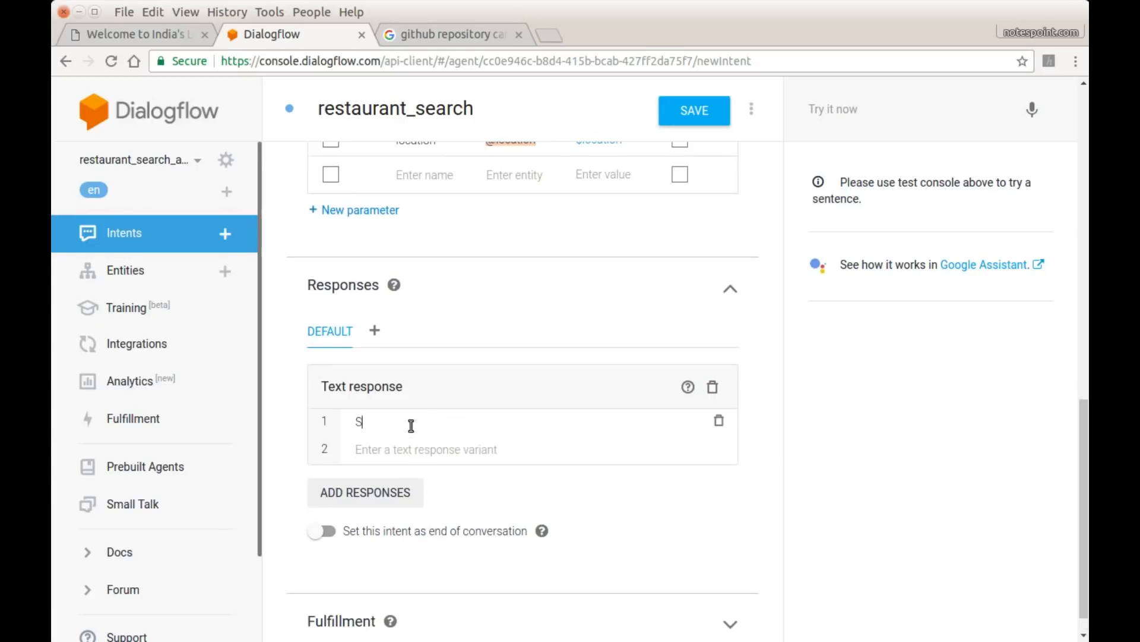
key(BackSpace)
key(BackSpace)
key(BackSpace)
text(ure)
text(. )
text(Please wai)
text(t)
key(Delete)
key(Delete)
key(Delete)
key(Delete)
key(Delete)
key(Delete)
text(.)
key(Delete)
text(I am searching for your restaurant)
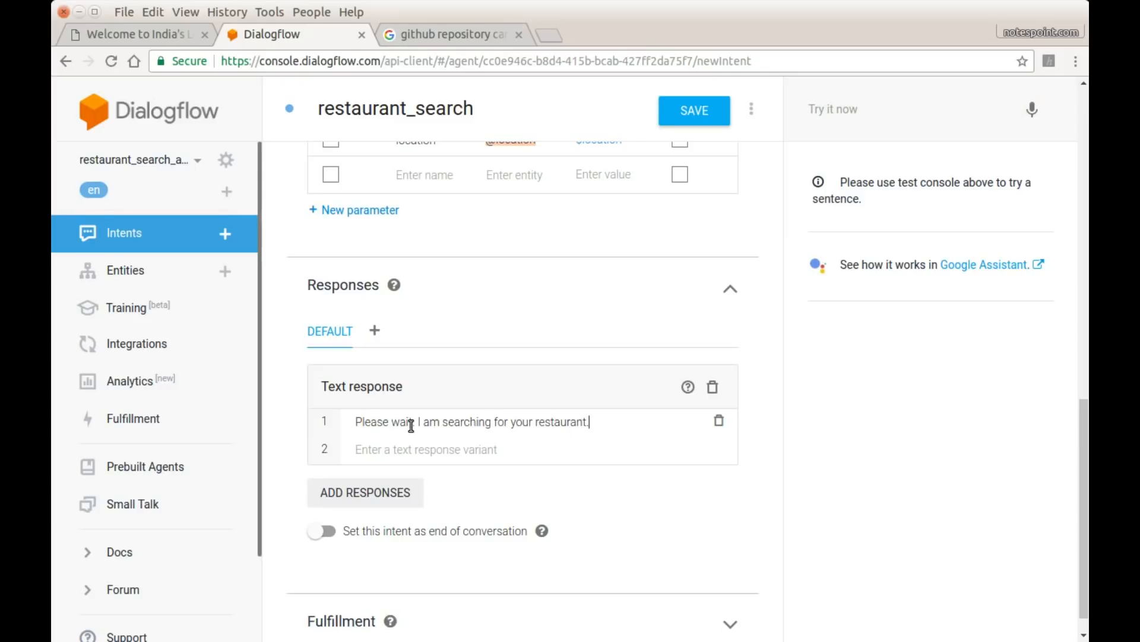
Step: Add the second text response 'Let me try to find a restaurant for you. Please wait.'
click(385, 448)
text(Let me)
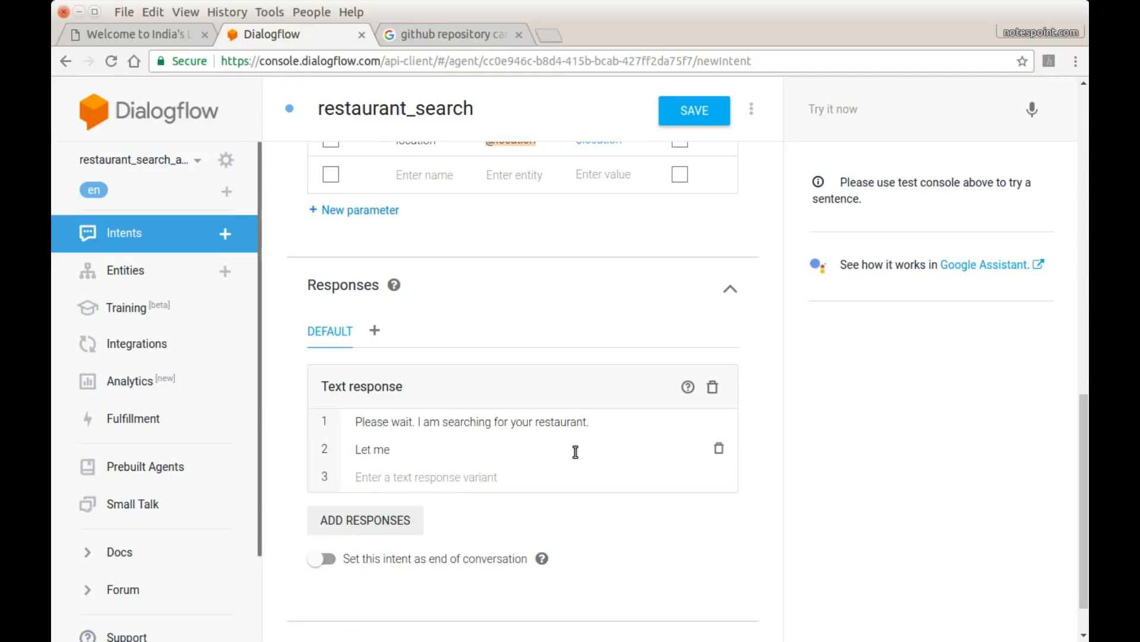
text( try to find a restaurant for you)
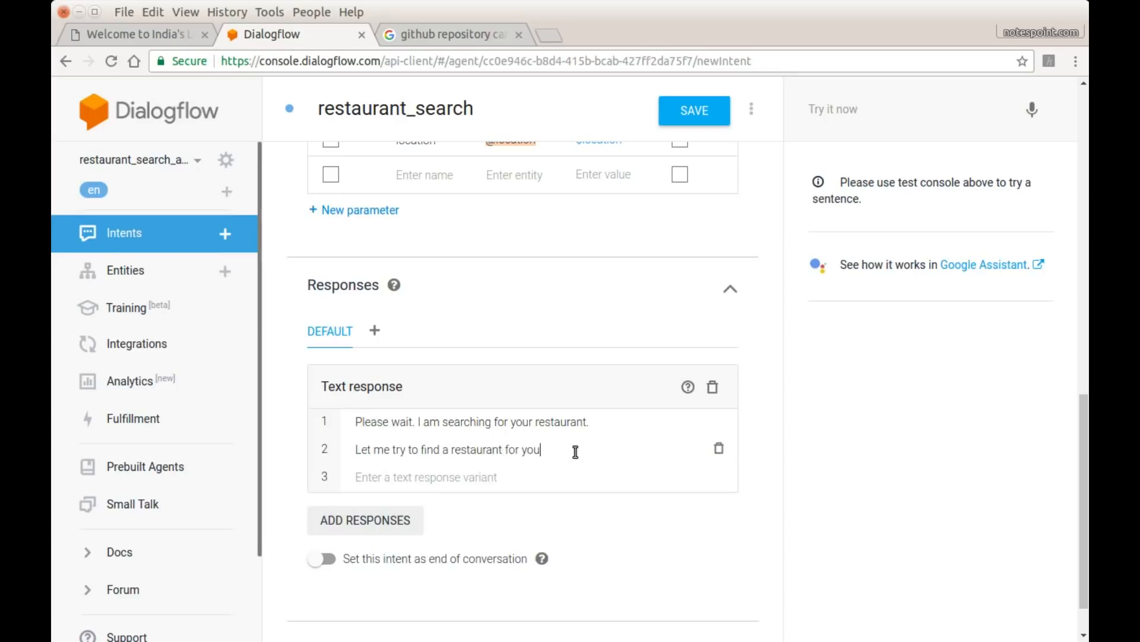
text(. Please wait.)
scroll(600, 472, down, 2)
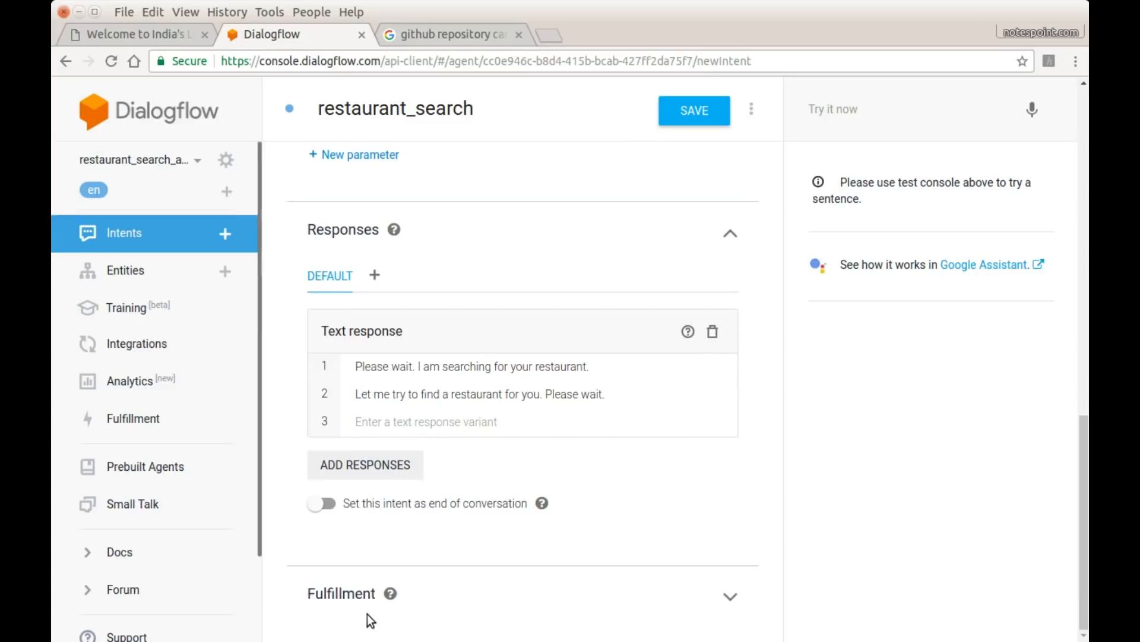
Step: Enable fulfillment on restaurant_search and switch on its webhook call
click(730, 595)
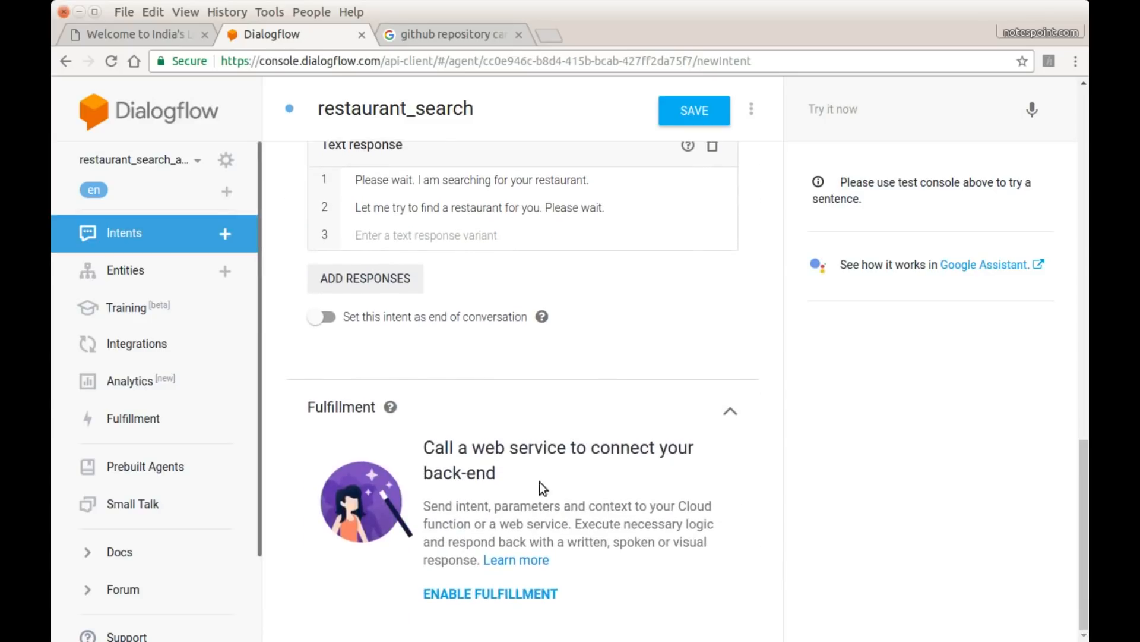
click(527, 595)
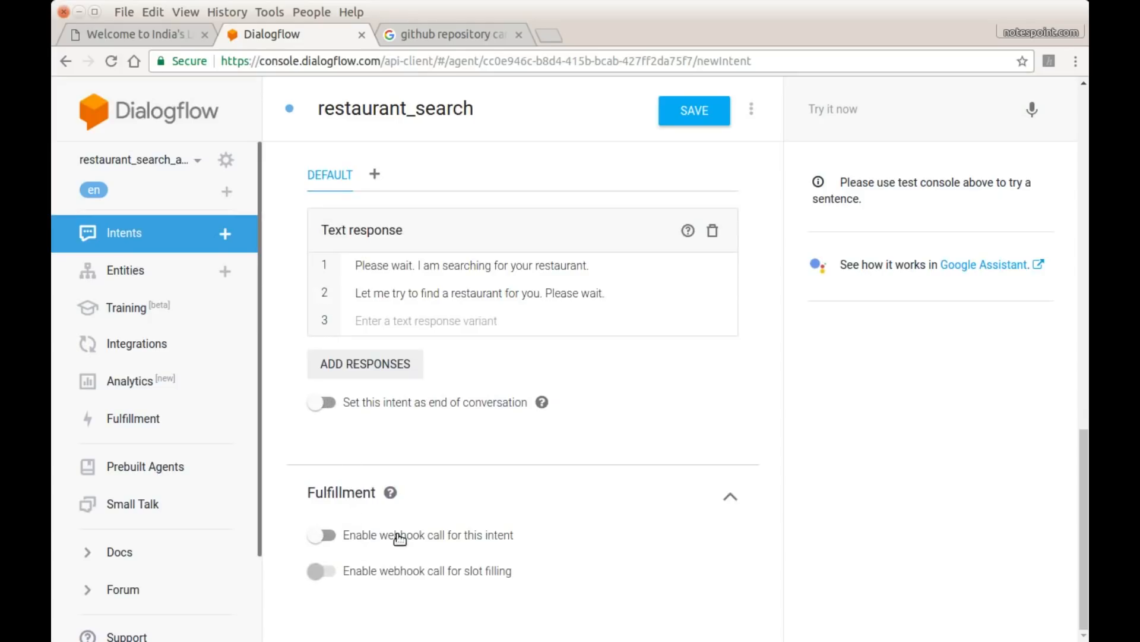
click(334, 536)
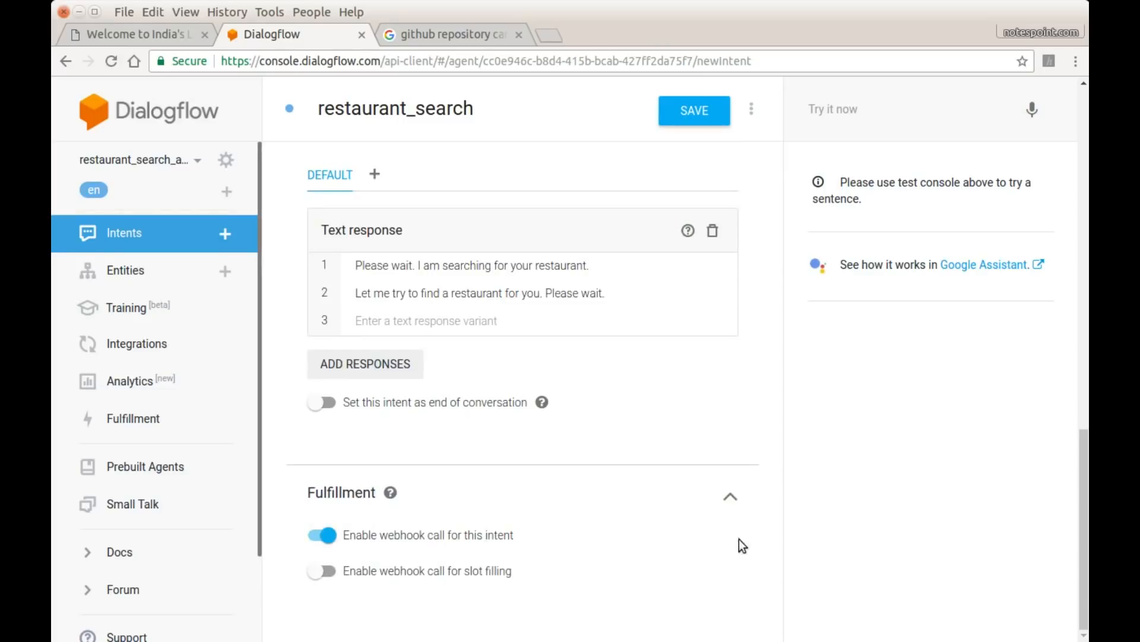
Step: Save the restaurant_search intent and acknowledge the 'Agent training completed' notice
scroll(768, 524, up, 5)
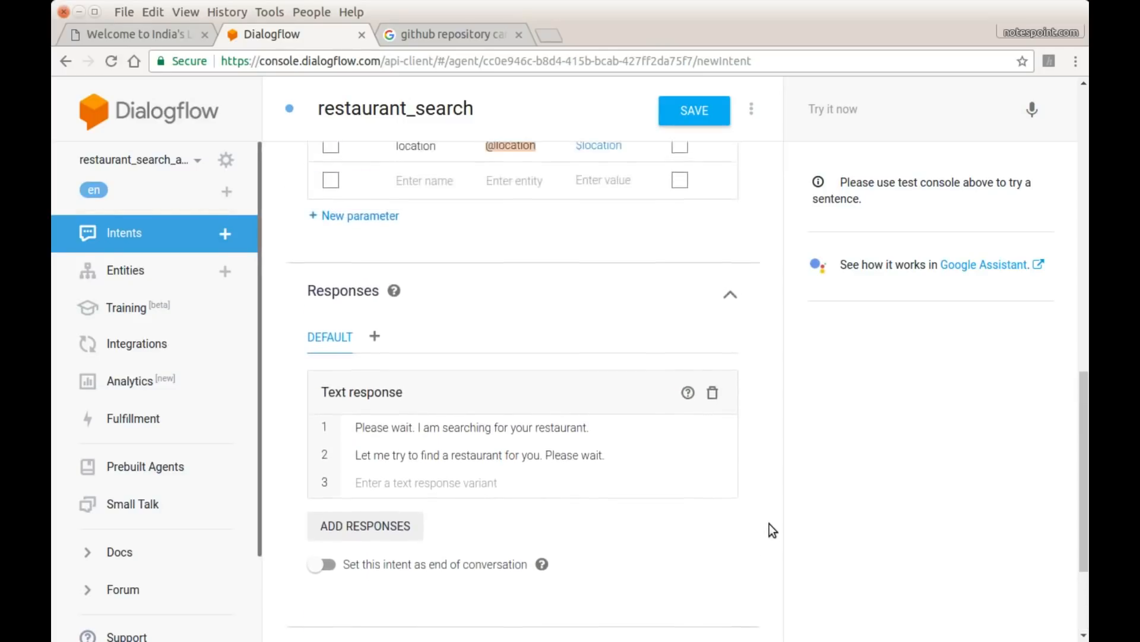
scroll(769, 517, up, 6)
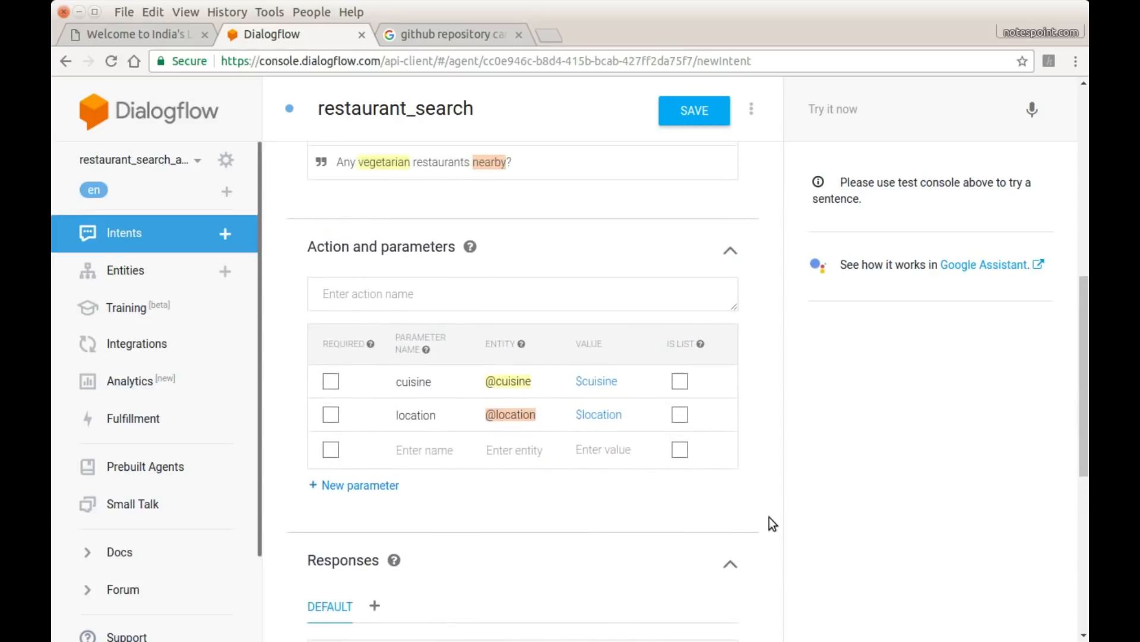
scroll(769, 516, up, 5)
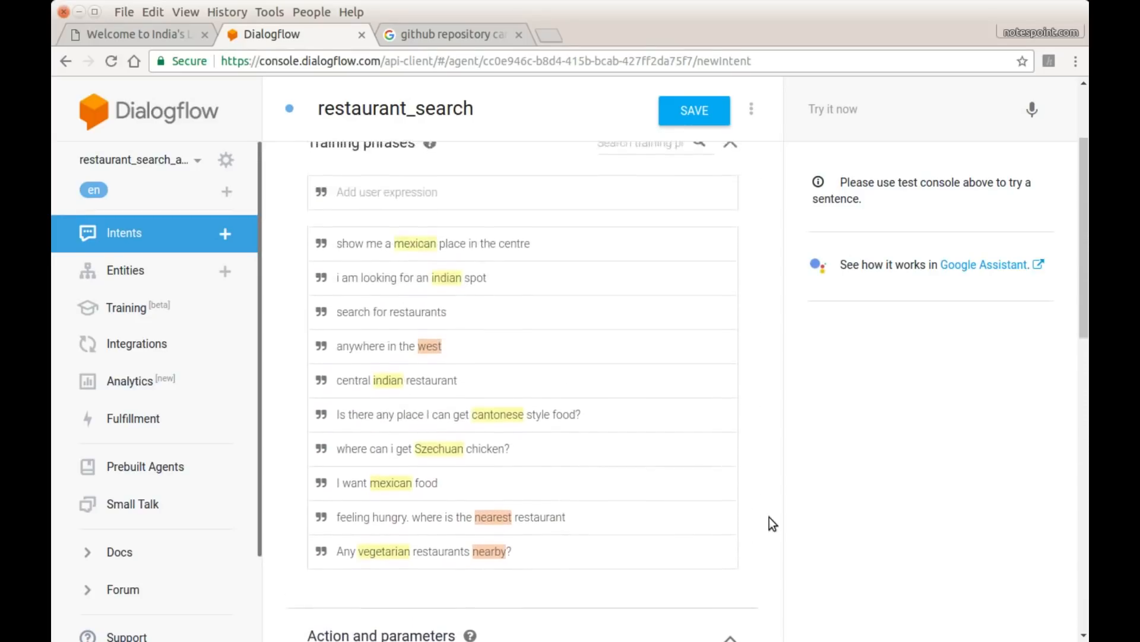
scroll(768, 517, up, 1)
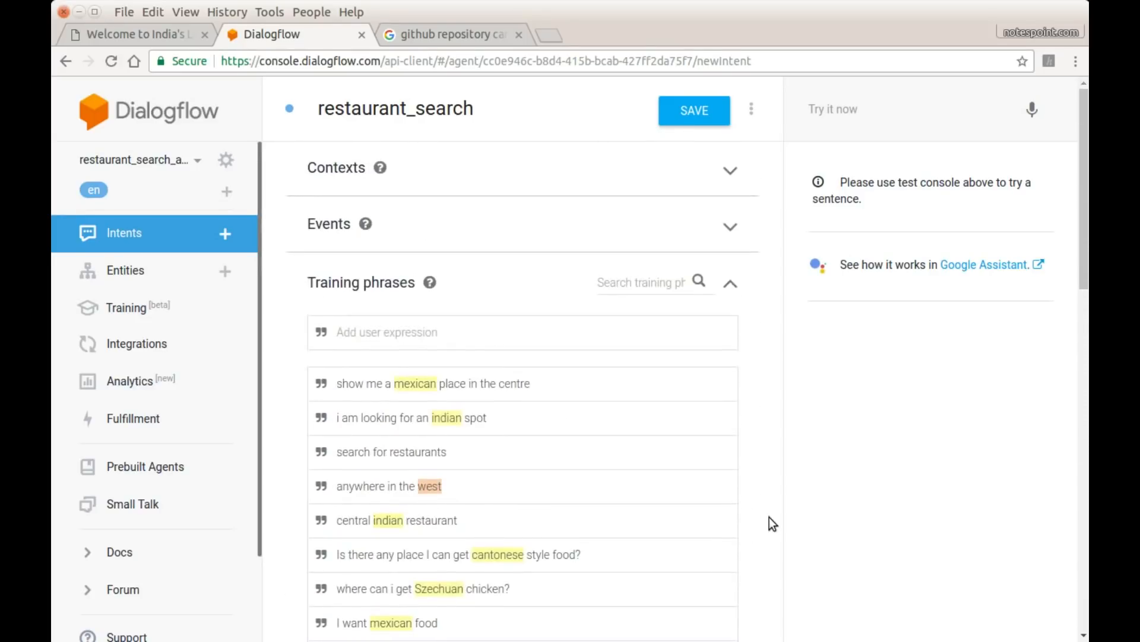
click(682, 113)
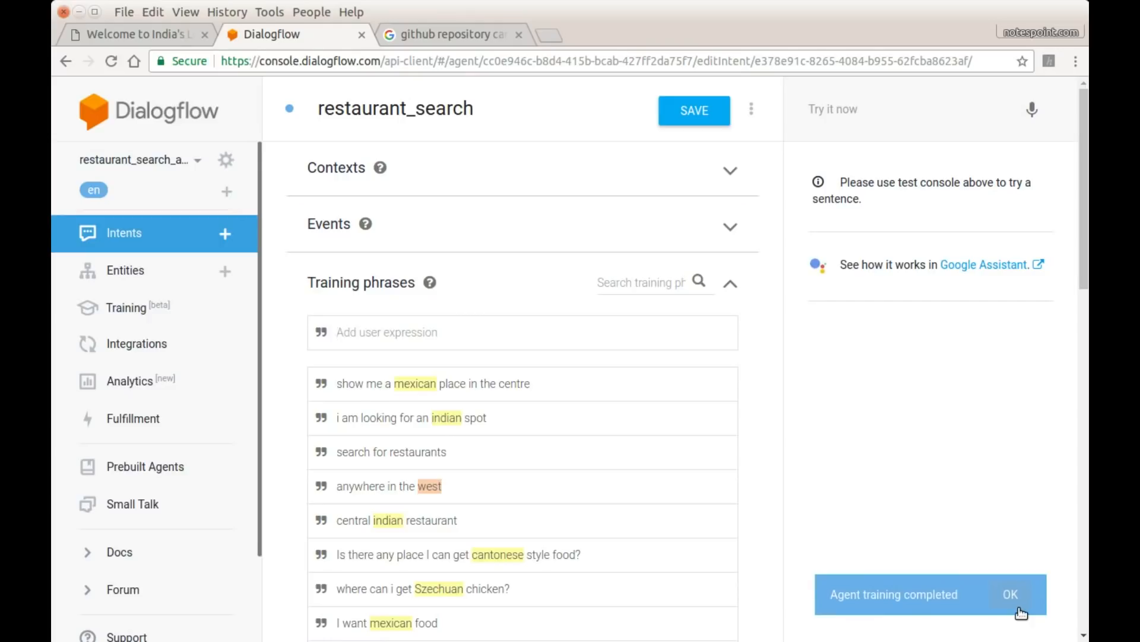
click(1011, 595)
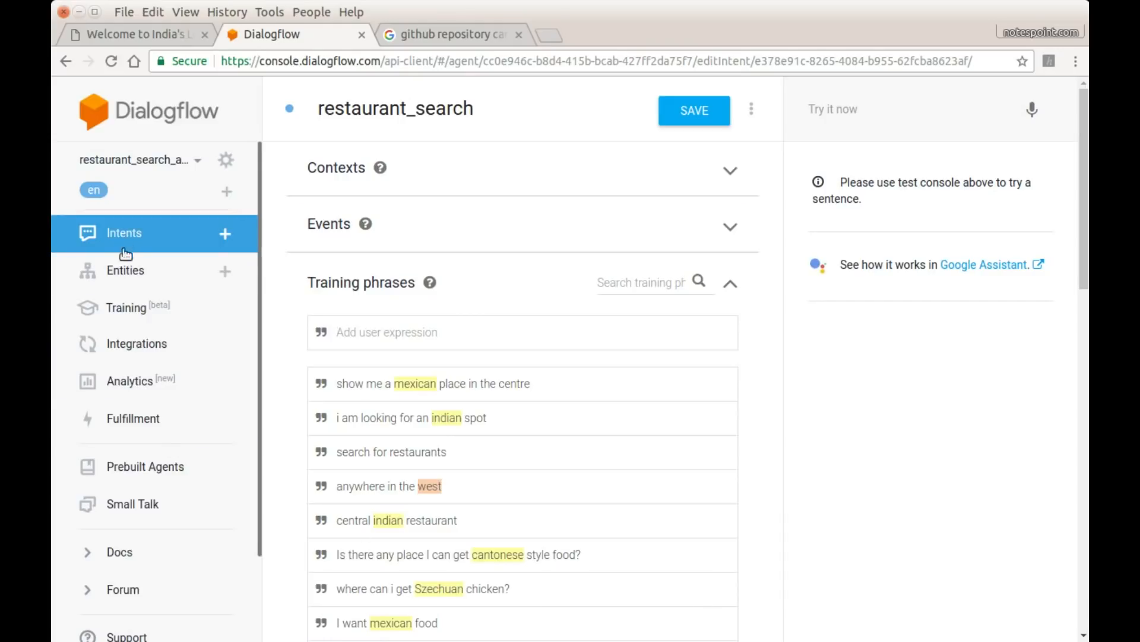
Step: Switch the agent's Fulfillment webhook to ENABLED
click(136, 423)
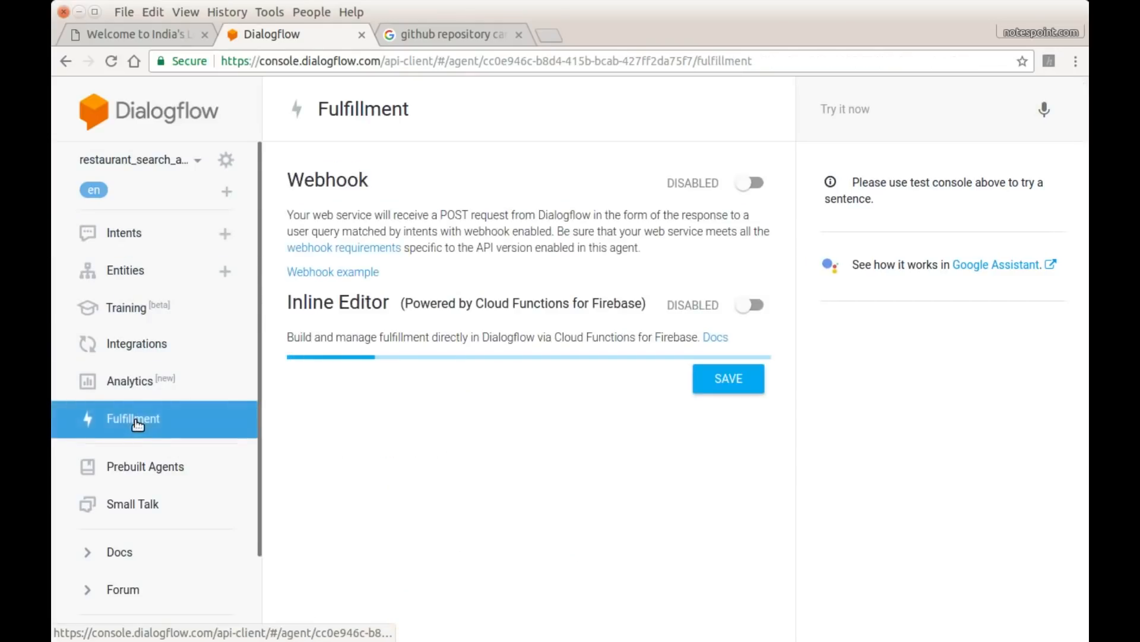
mouse_move(285, 183)
mouse_down()
mouse_move(342, 180)
mouse_move(290, 180)
mouse_up()
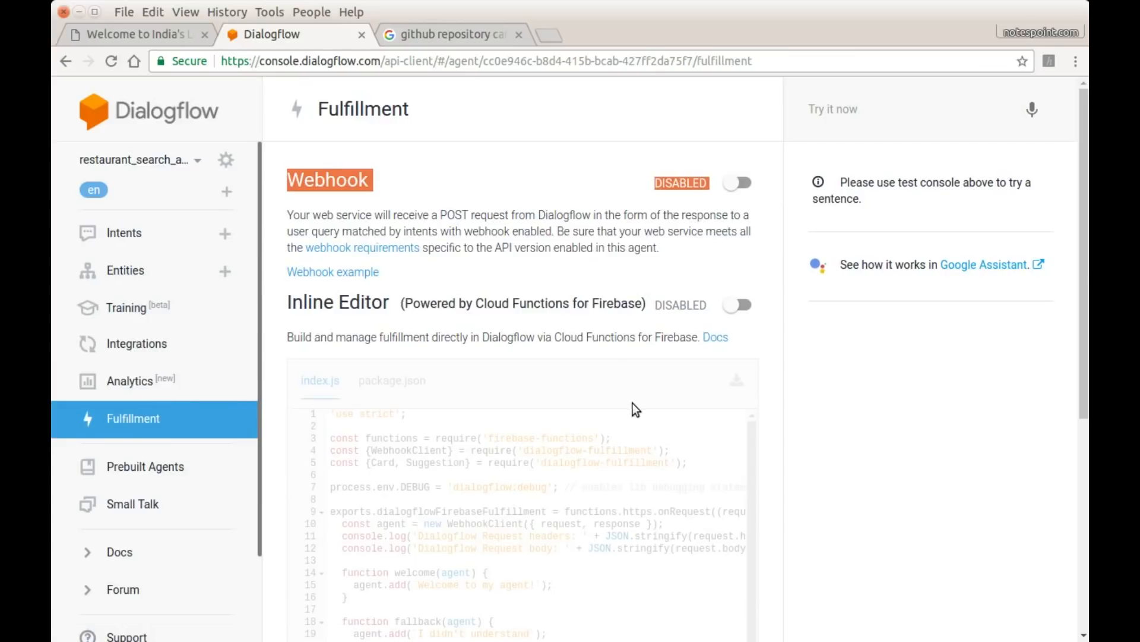
click(752, 183)
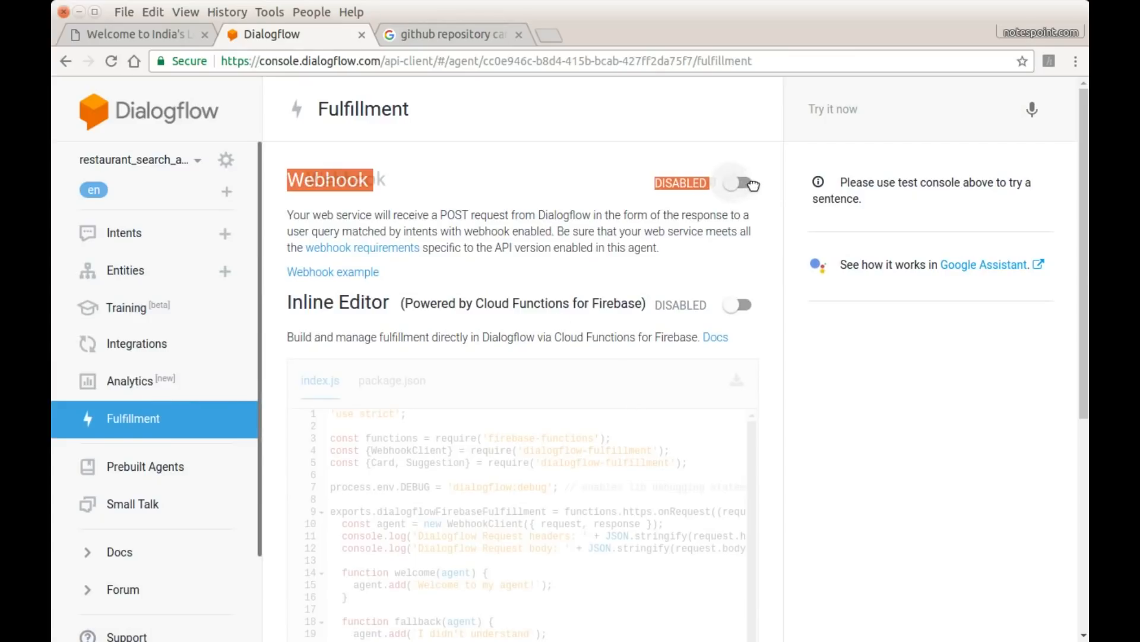
click(725, 206)
click(742, 185)
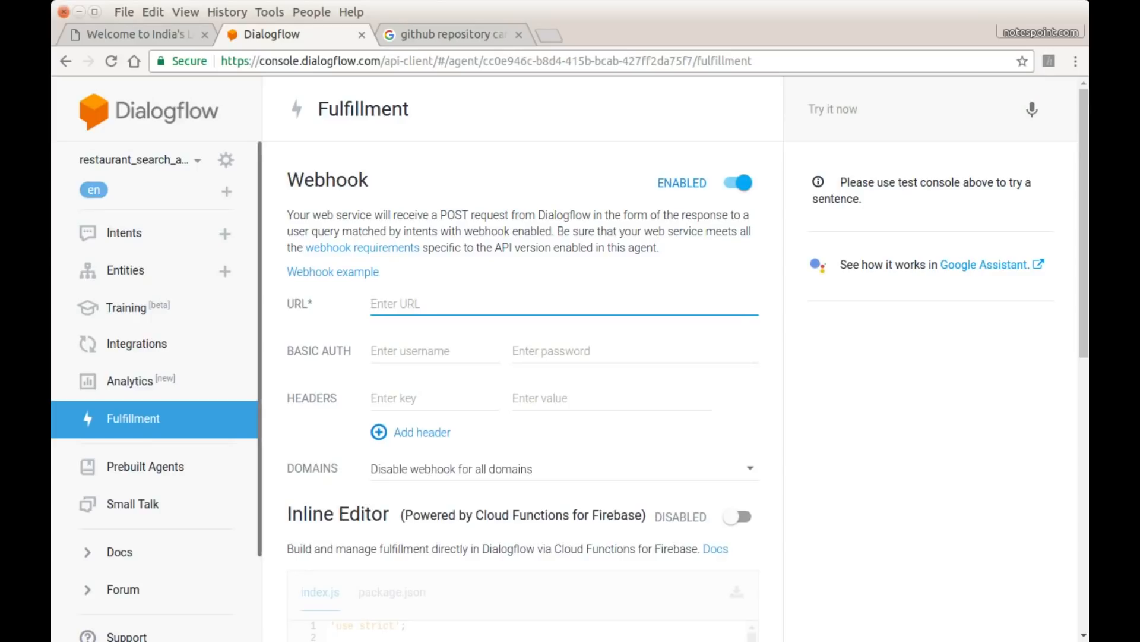
key(alt+Tab)
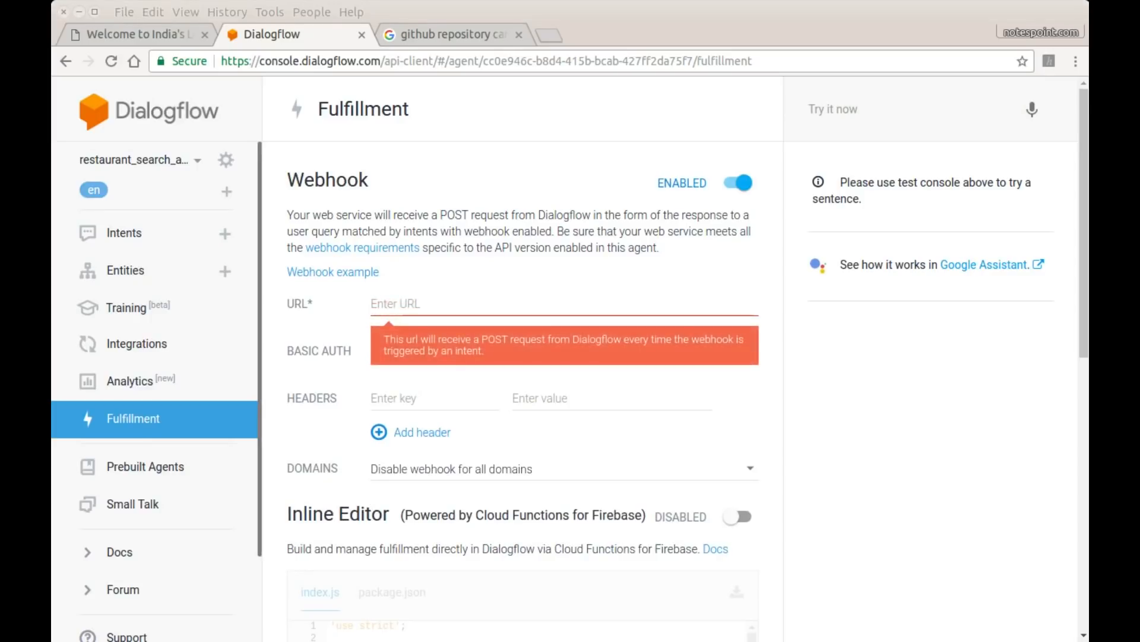
click(438, 302)
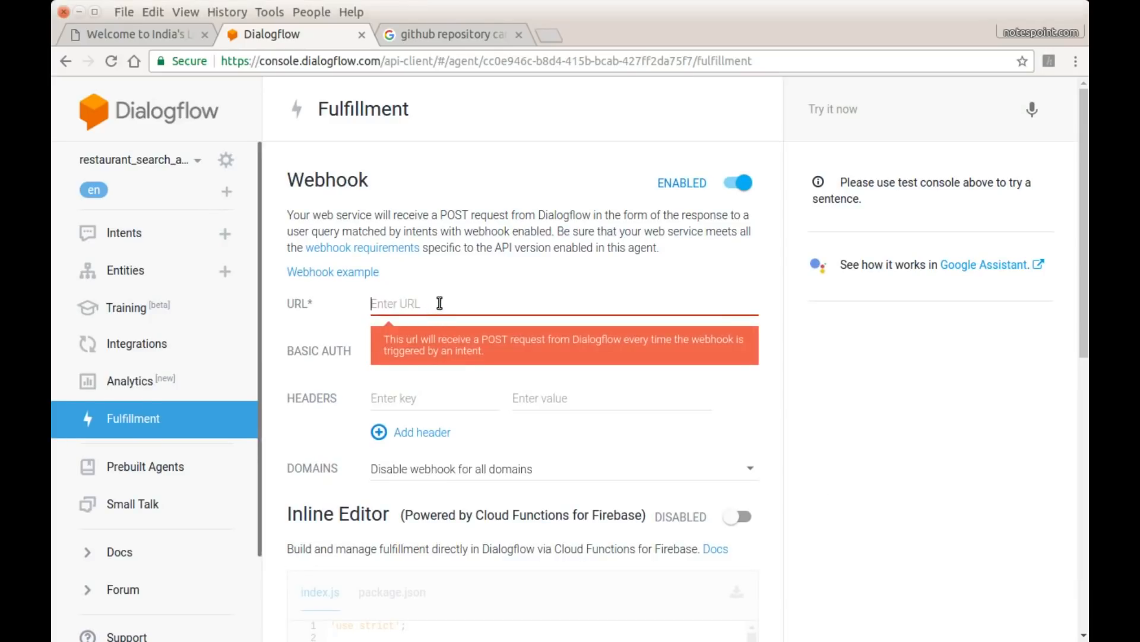
text(http://104.131.97.190/webhook.php)
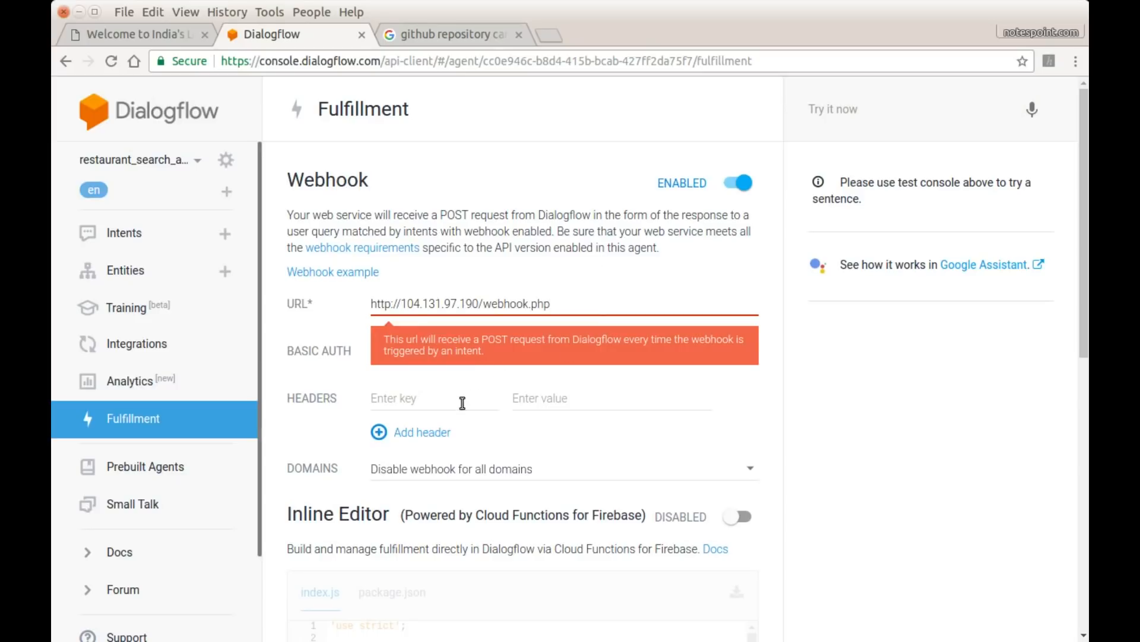
scroll(692, 463, down, 2)
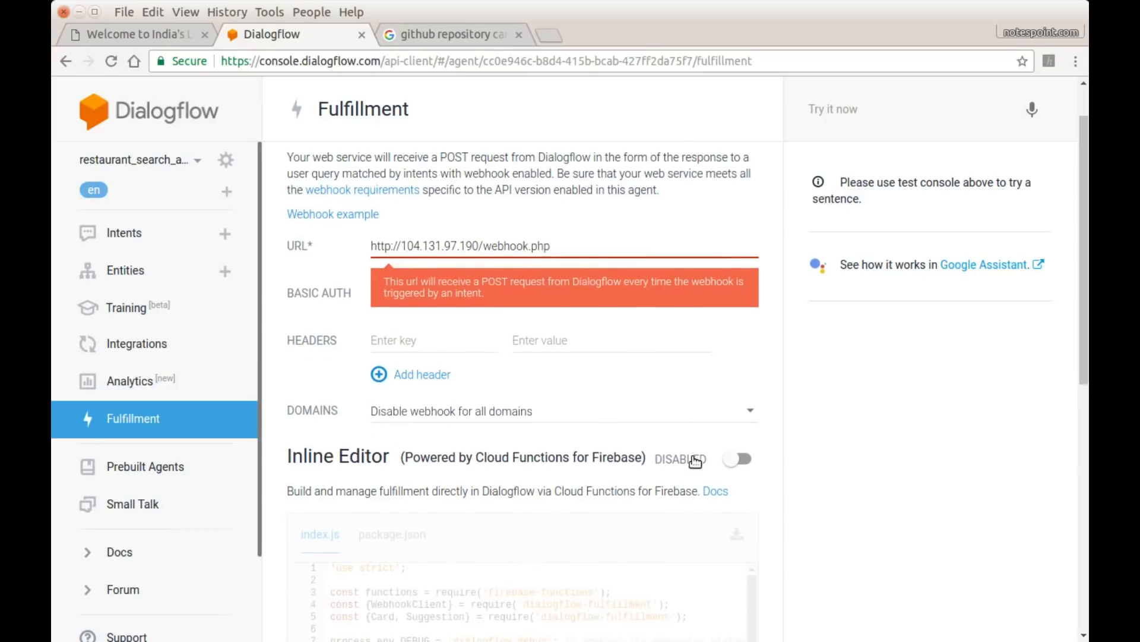
scroll(695, 462, up, 2)
scroll(695, 462, down, 10)
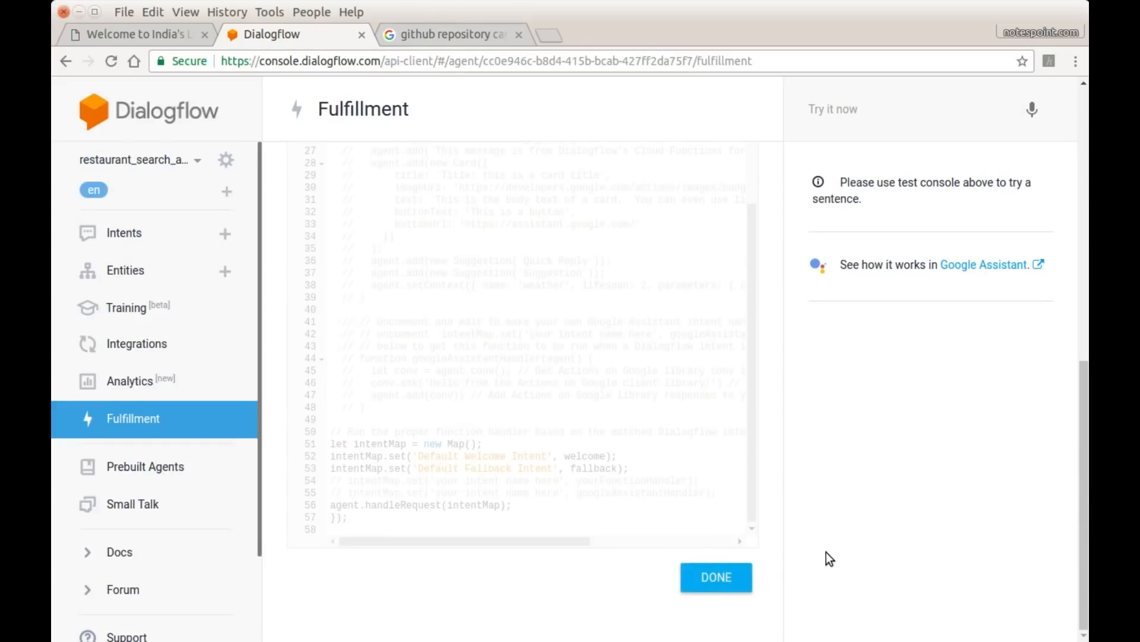
scroll(796, 466, up, 3)
scroll(797, 465, up, 7)
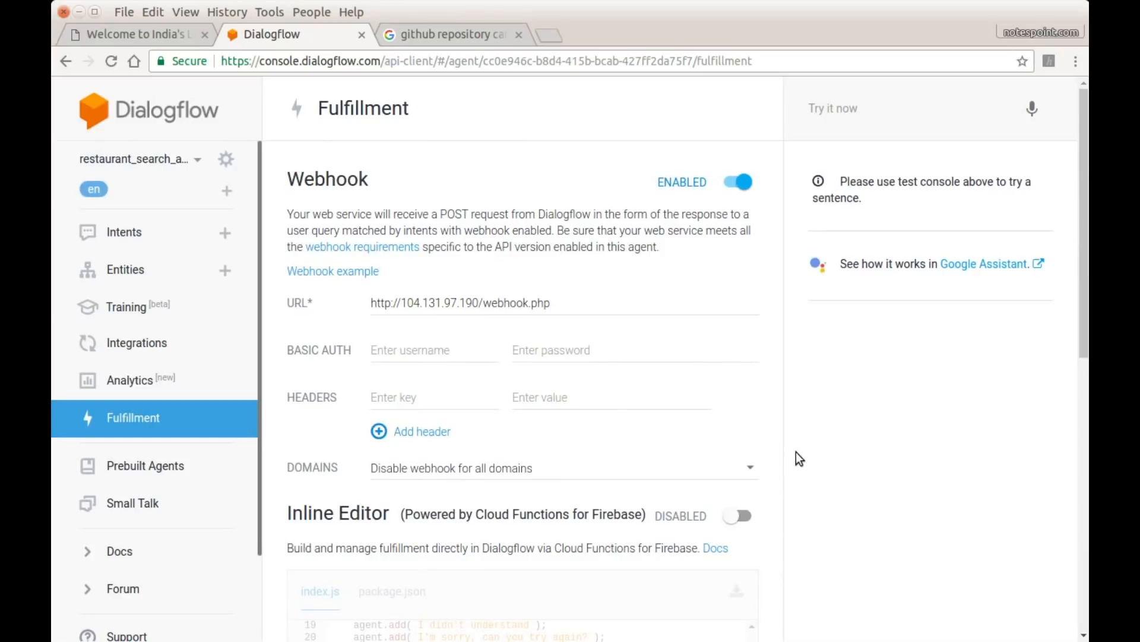
Step: Test 'hi' in the console and confirm the 'Greetings!' reply from Default Welcome Intent
click(124, 232)
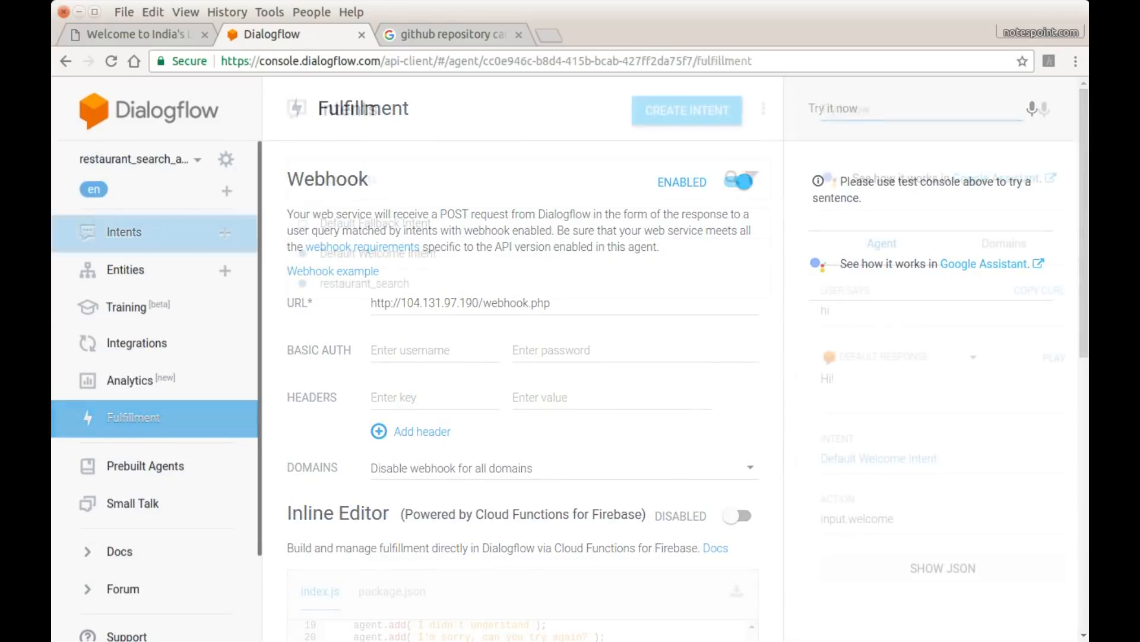
click(851, 108)
text(hi)
key(Return)
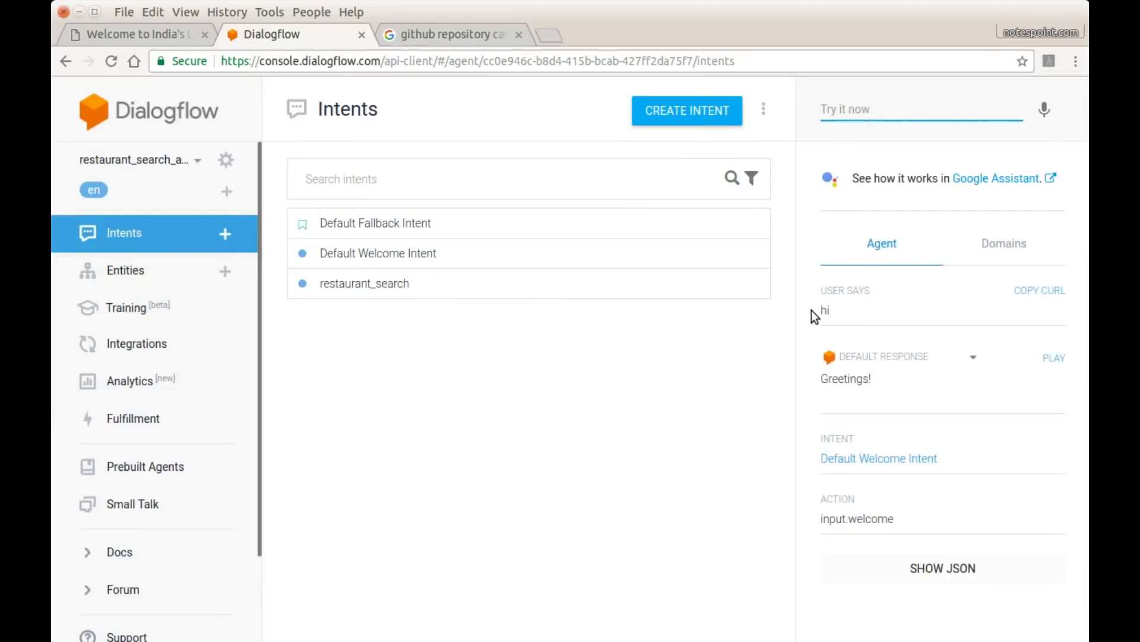
drag(819, 379, 882, 382)
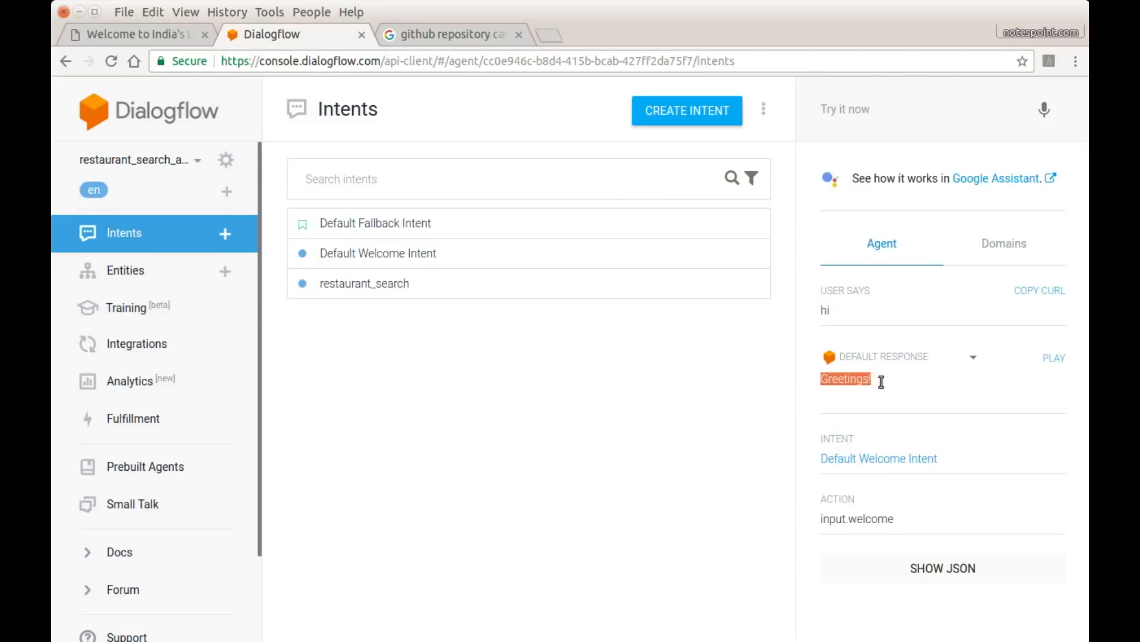
drag(812, 458, 946, 463)
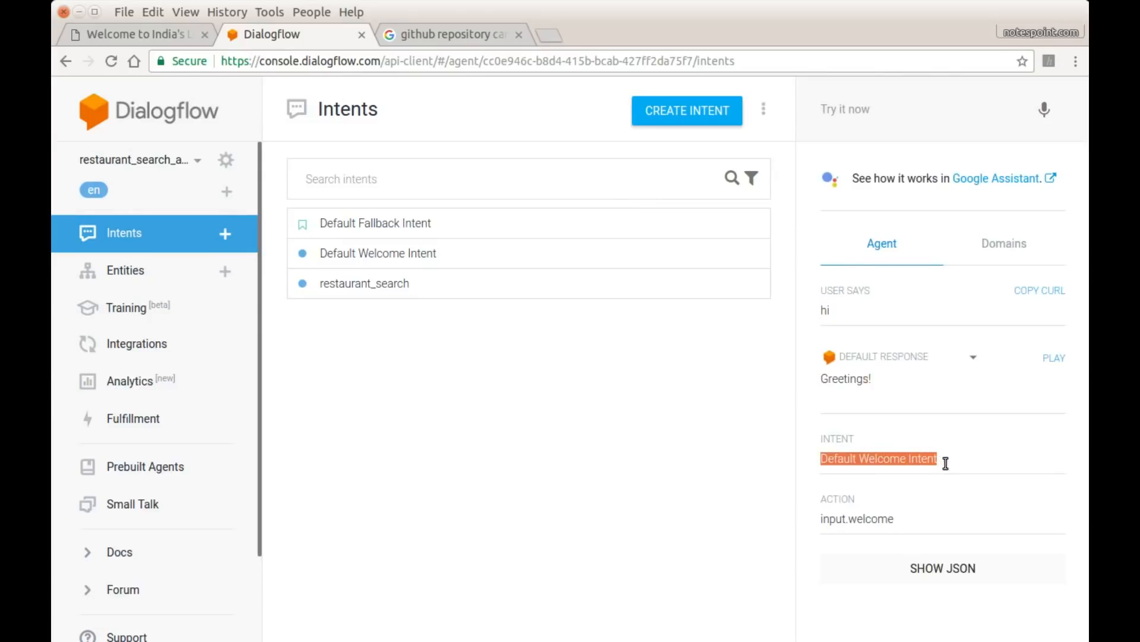
Step: Test 'Hello there' and confirm the agent replies 'Good day!'
click(844, 118)
text(hello)
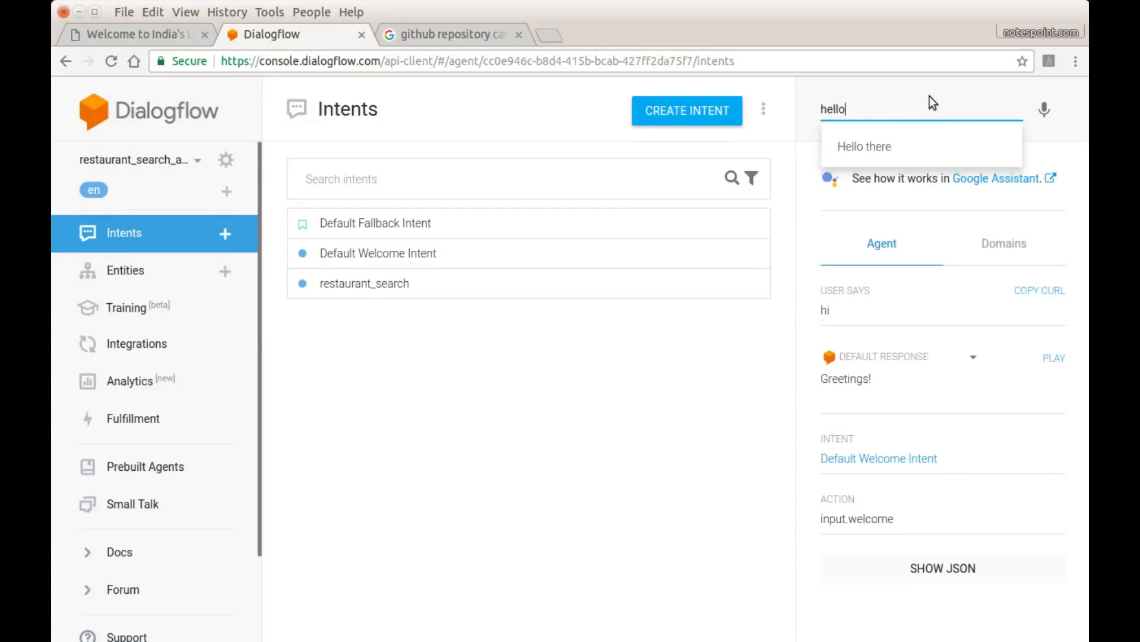
key(Down)
key(Return)
drag(819, 379, 899, 381)
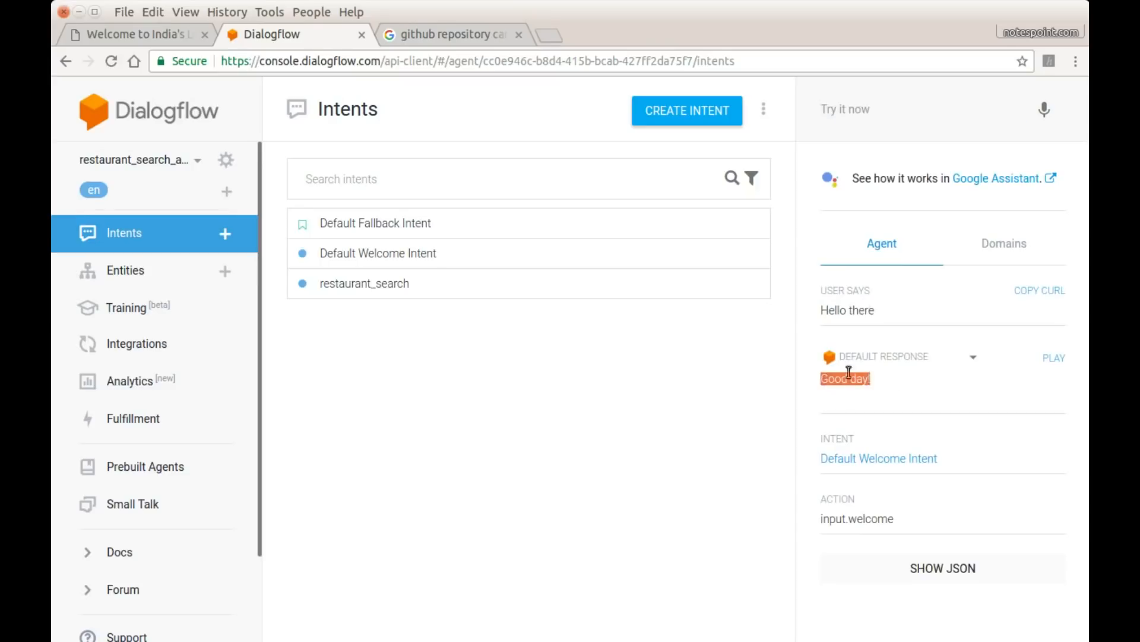
Step: Send the query 'nearest mexican restaurant' to the test agent
click(866, 109)
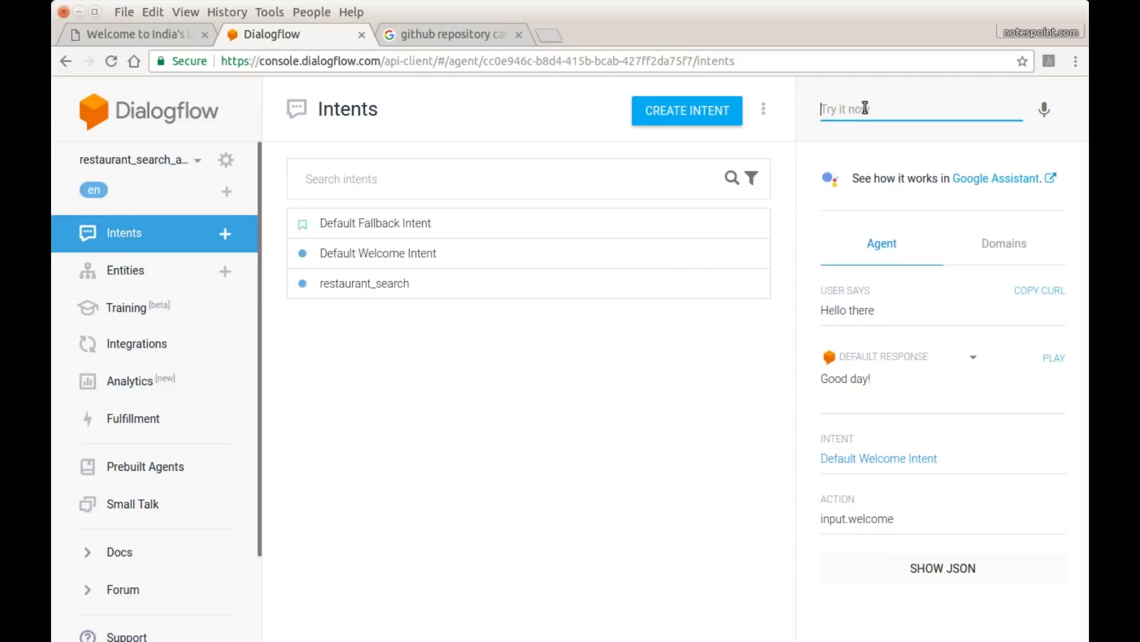
text(nearest)
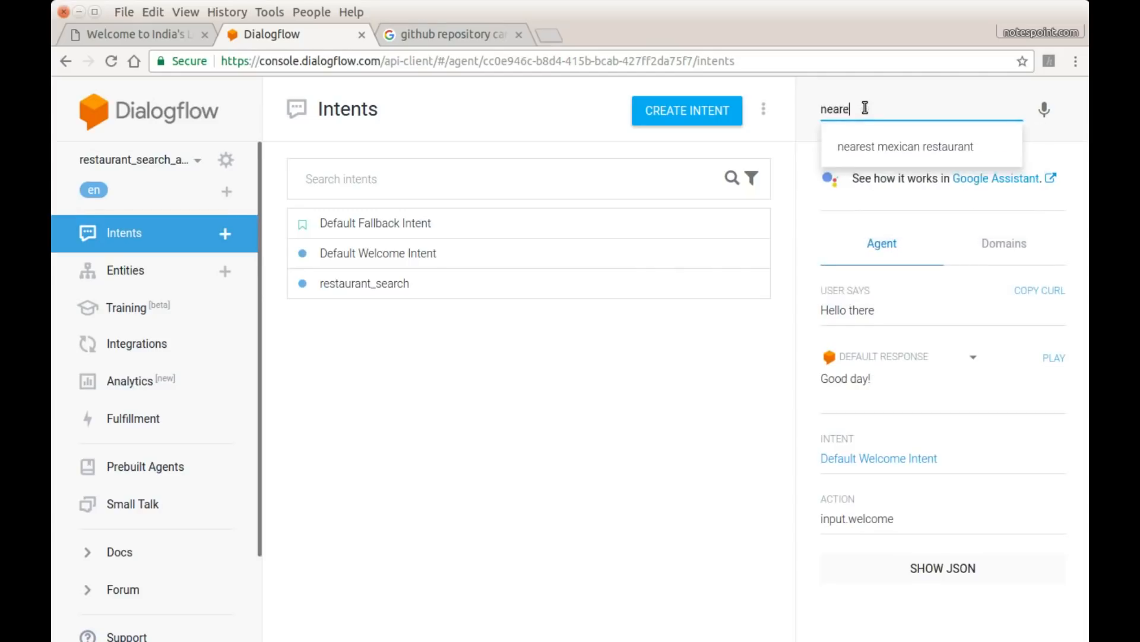
key(Down)
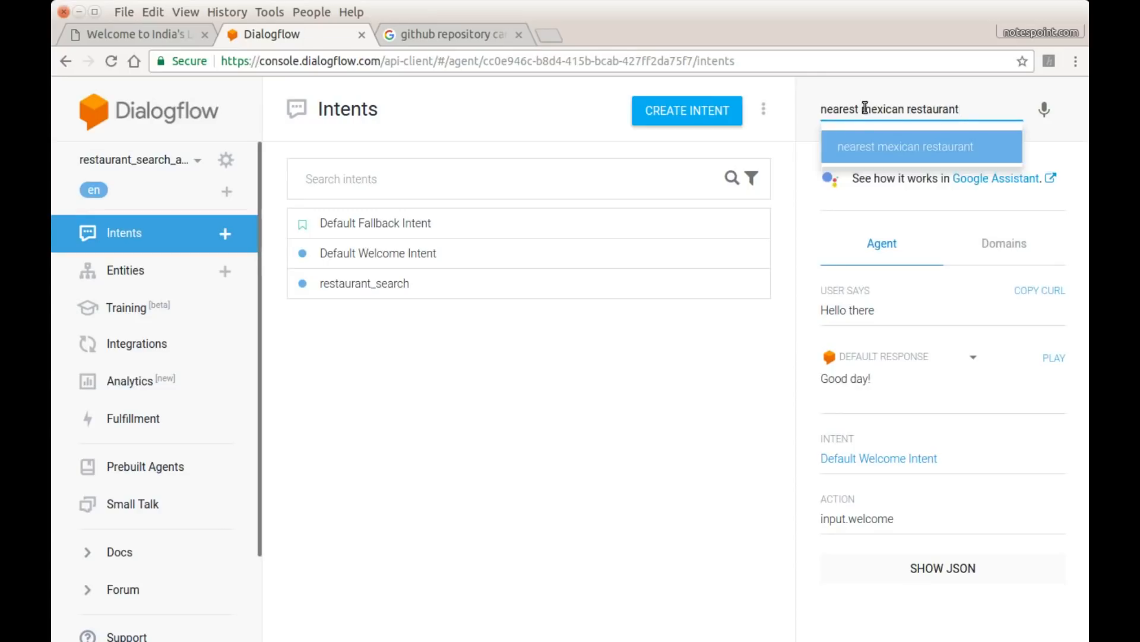
key(Return)
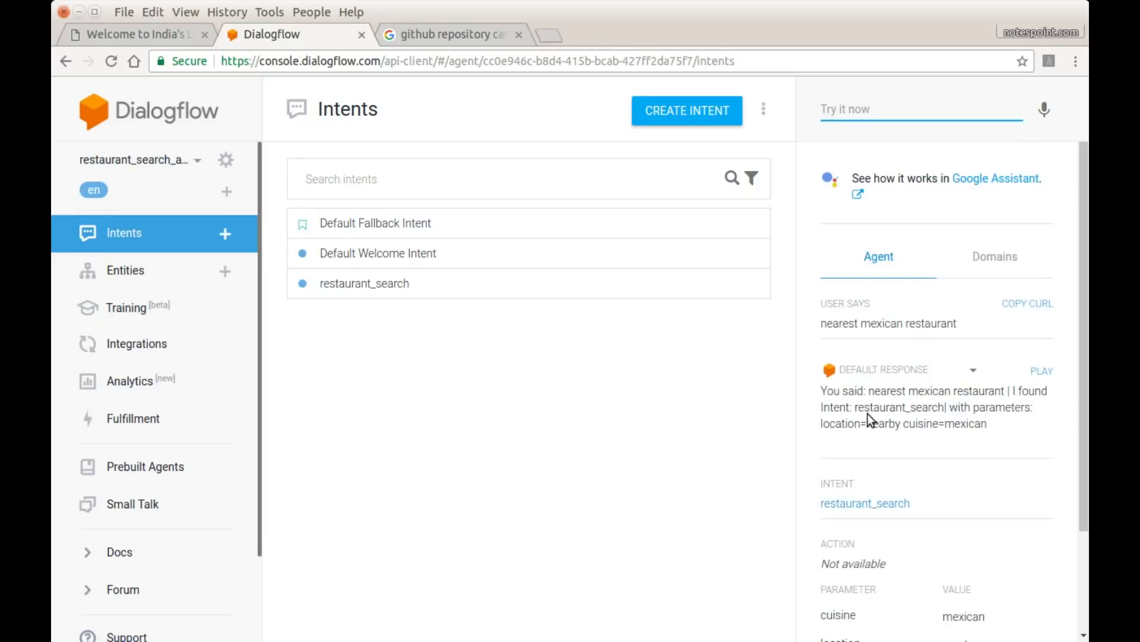
Step: Check the restaurant_search match with cuisine mexican and location nearby, then view its JSON
scroll(905, 458, down, 2)
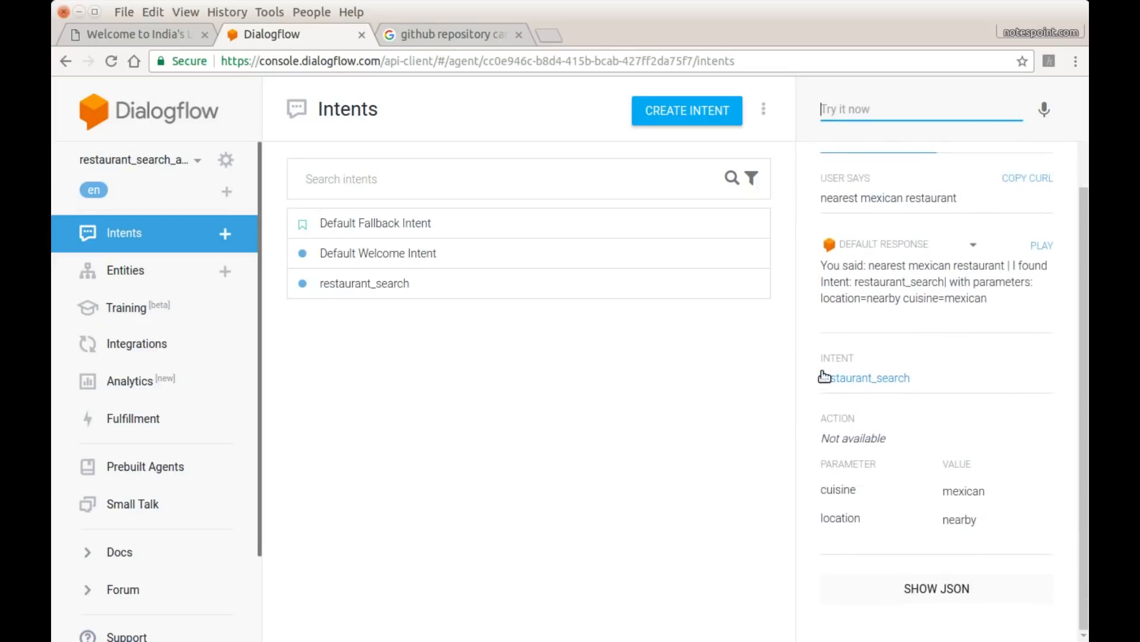
drag(812, 380, 911, 381)
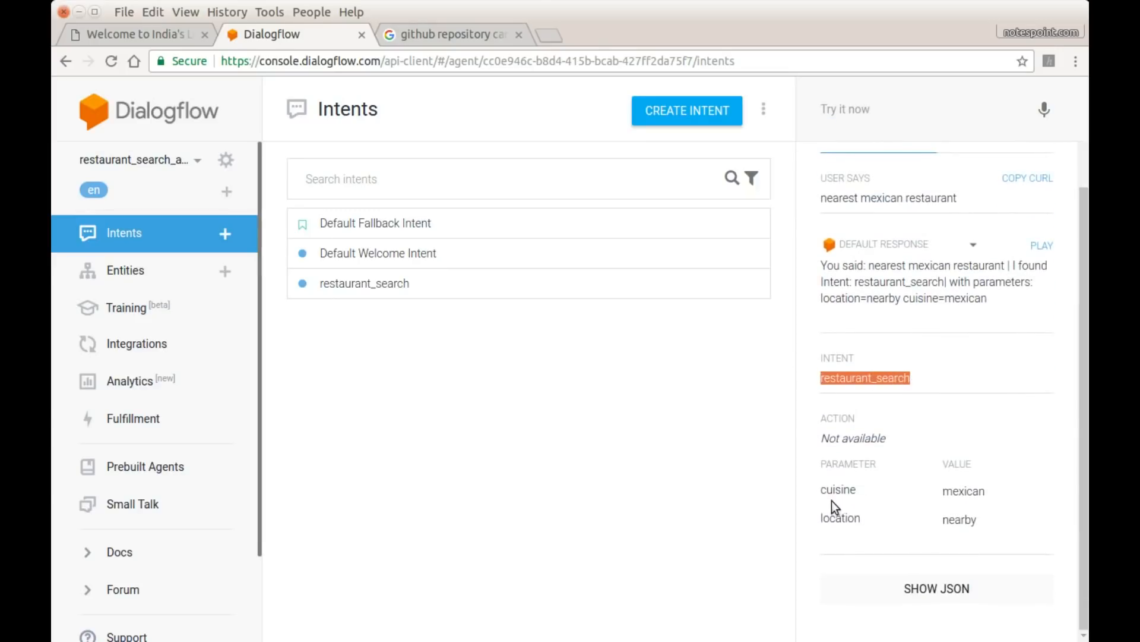
drag(819, 462, 997, 521)
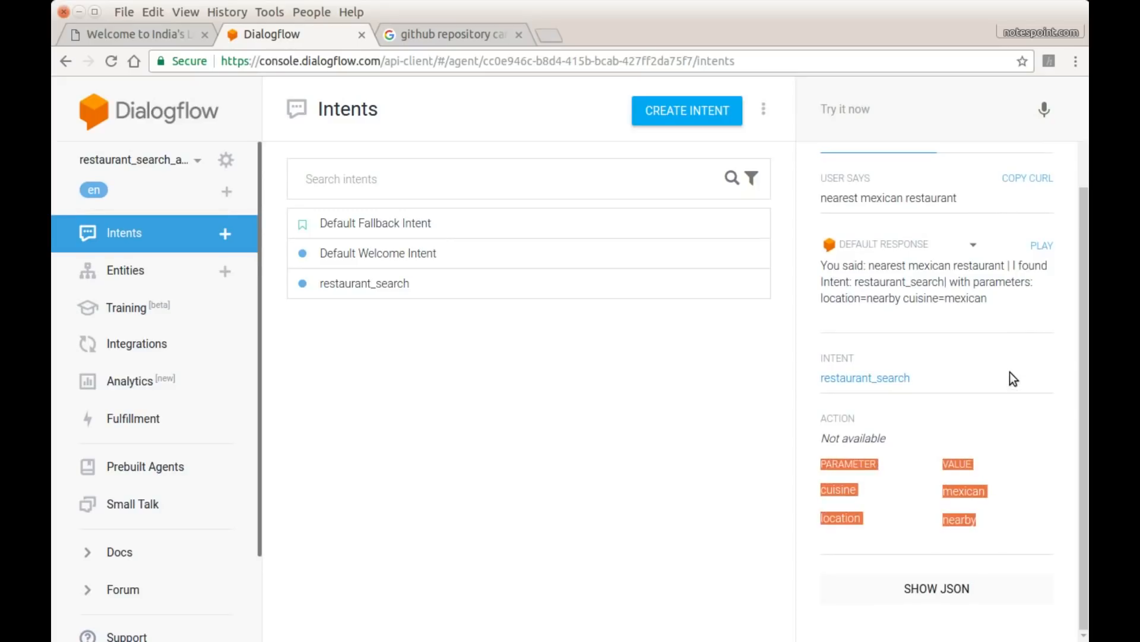
click(943, 588)
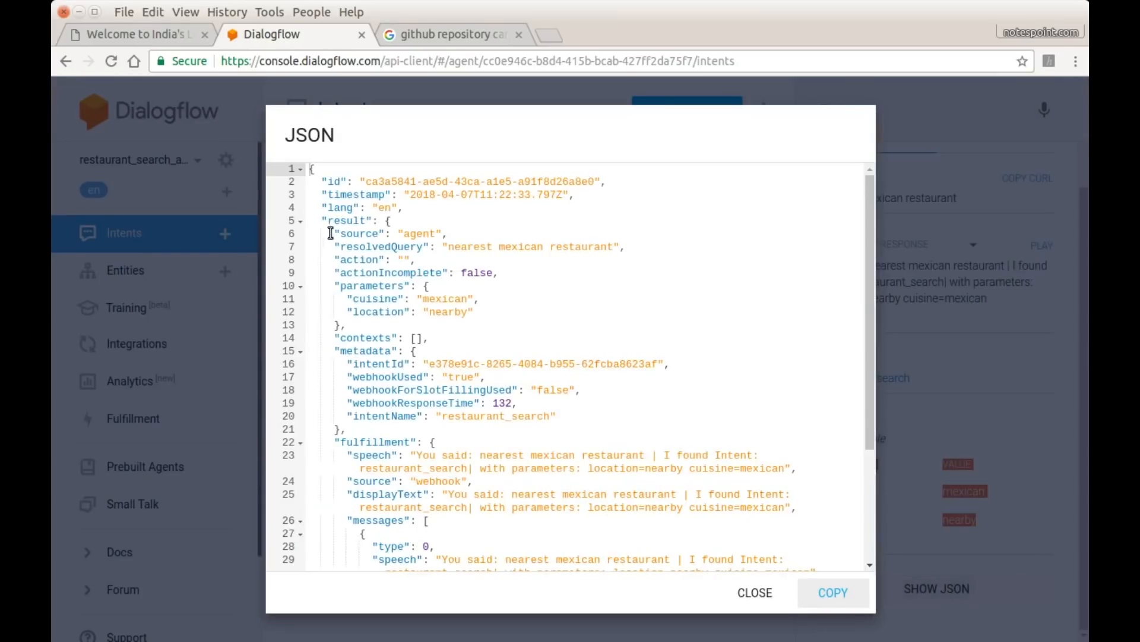
Step: Highlight the result, metadata and intentName lines, copy the JSON, and close it
drag(320, 221, 498, 325)
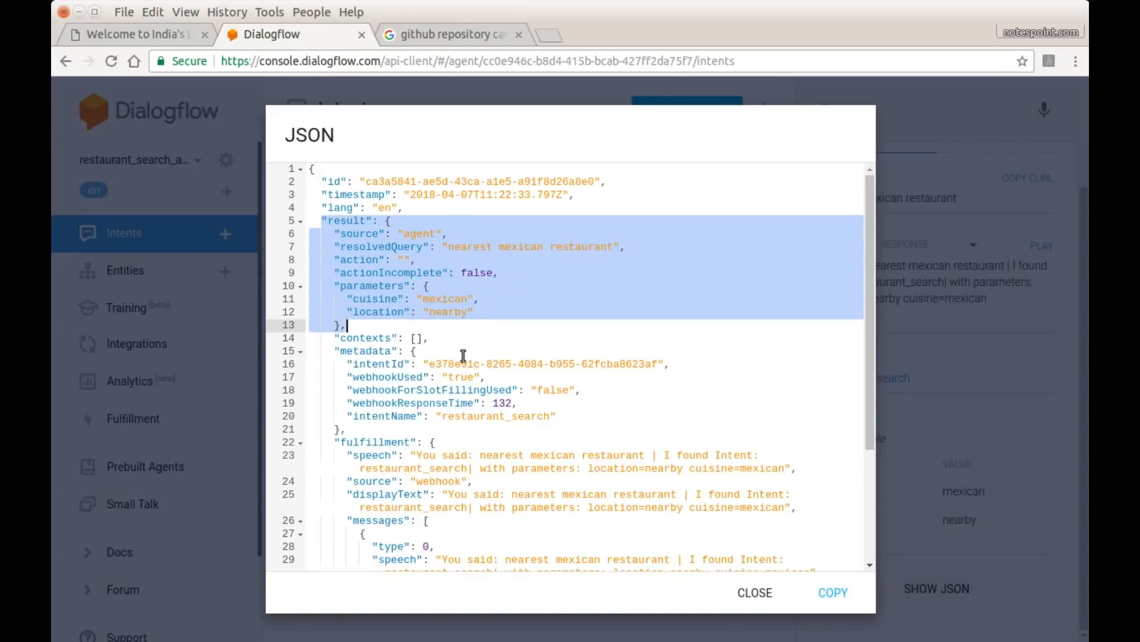
drag(334, 350, 400, 351)
drag(348, 416, 565, 417)
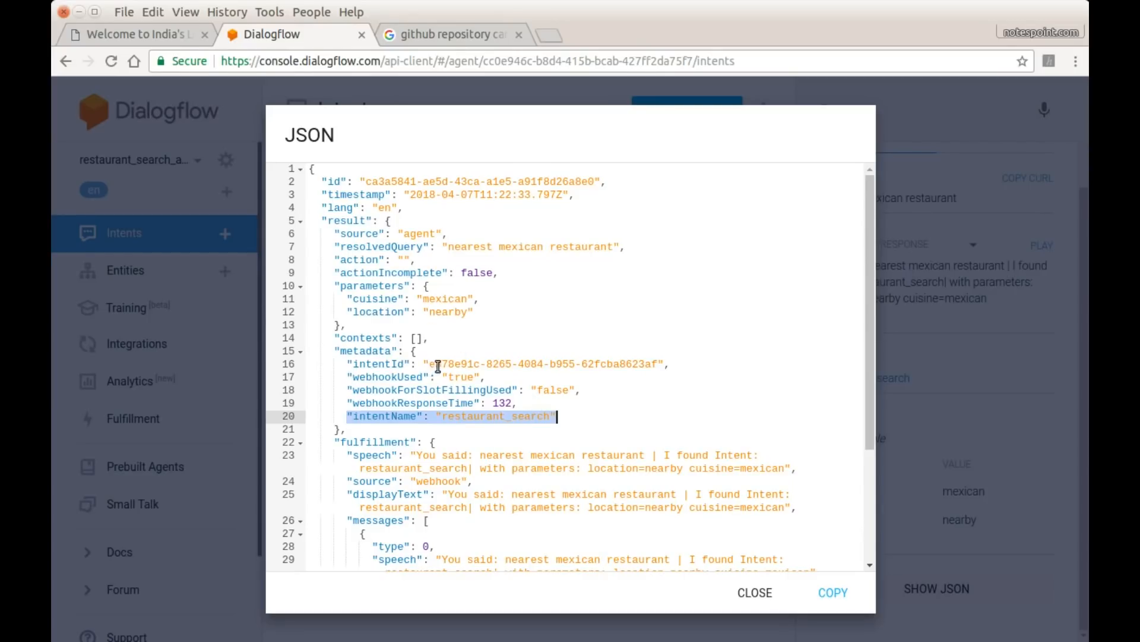
click(832, 603)
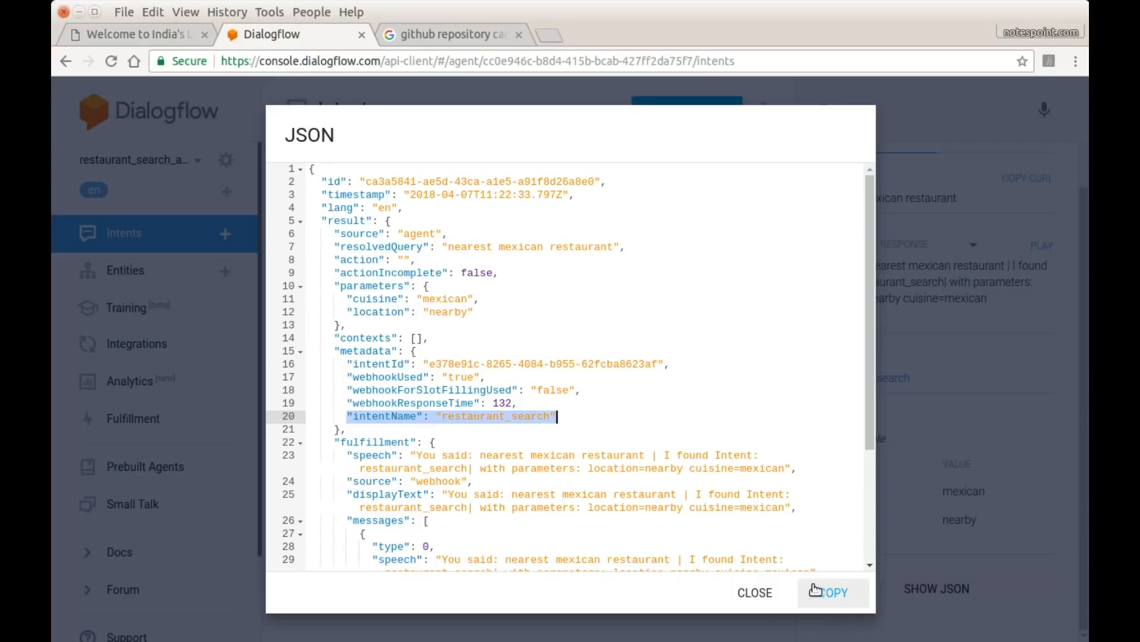
click(758, 596)
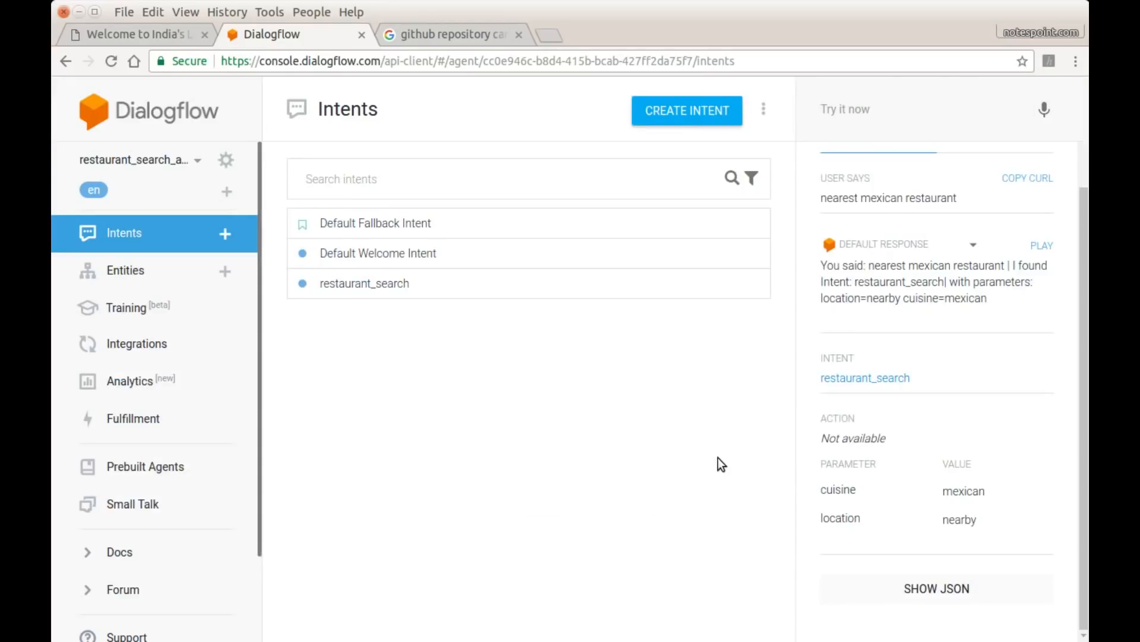
Step: Turn on Small Talk for the agent and save the setting
scroll(893, 490, up, 3)
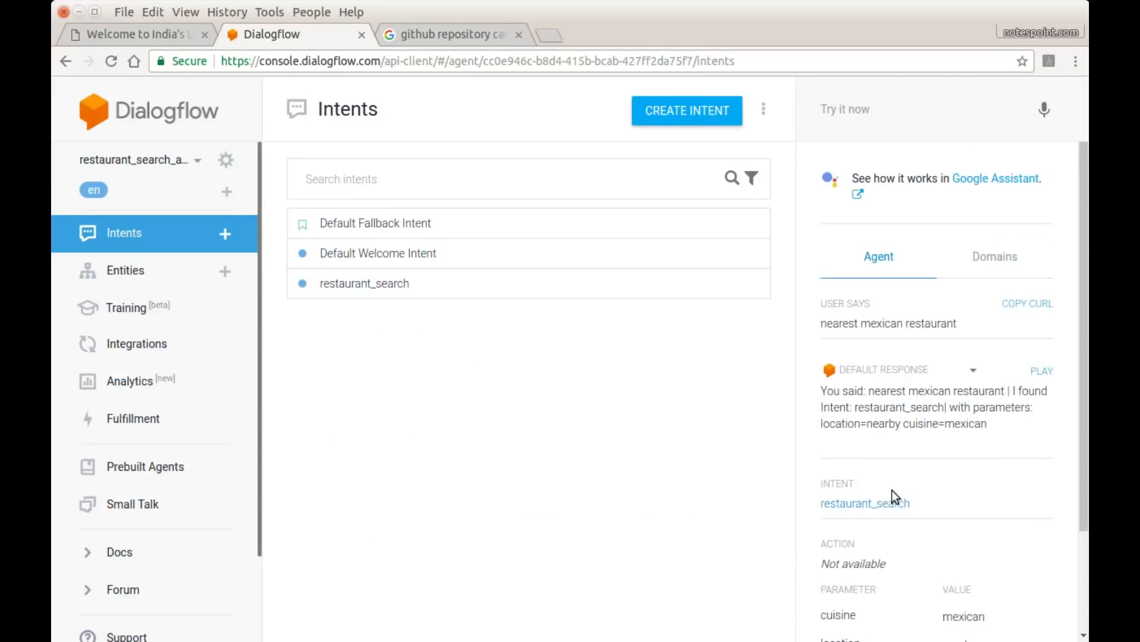
scroll(904, 462, down, 3)
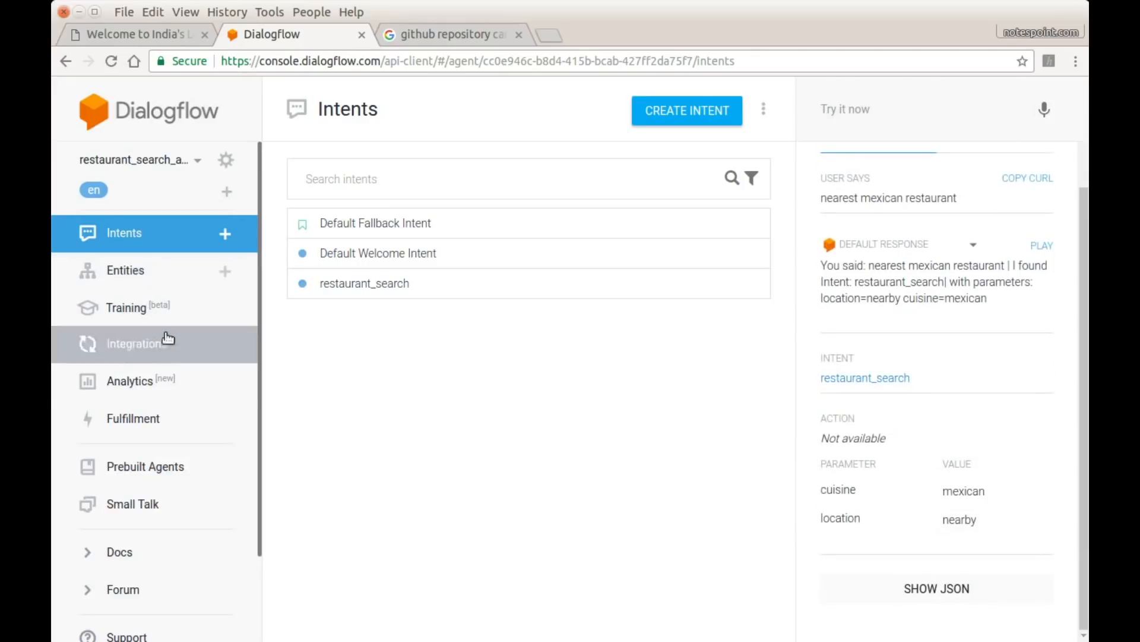
click(157, 508)
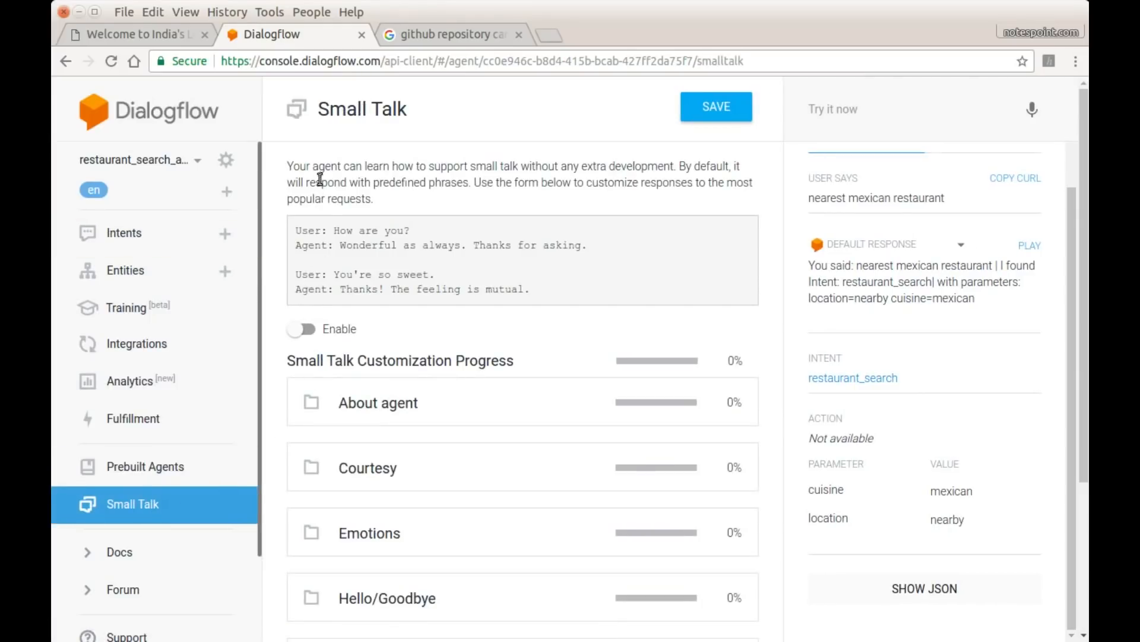
click(307, 332)
scroll(627, 452, down, 3)
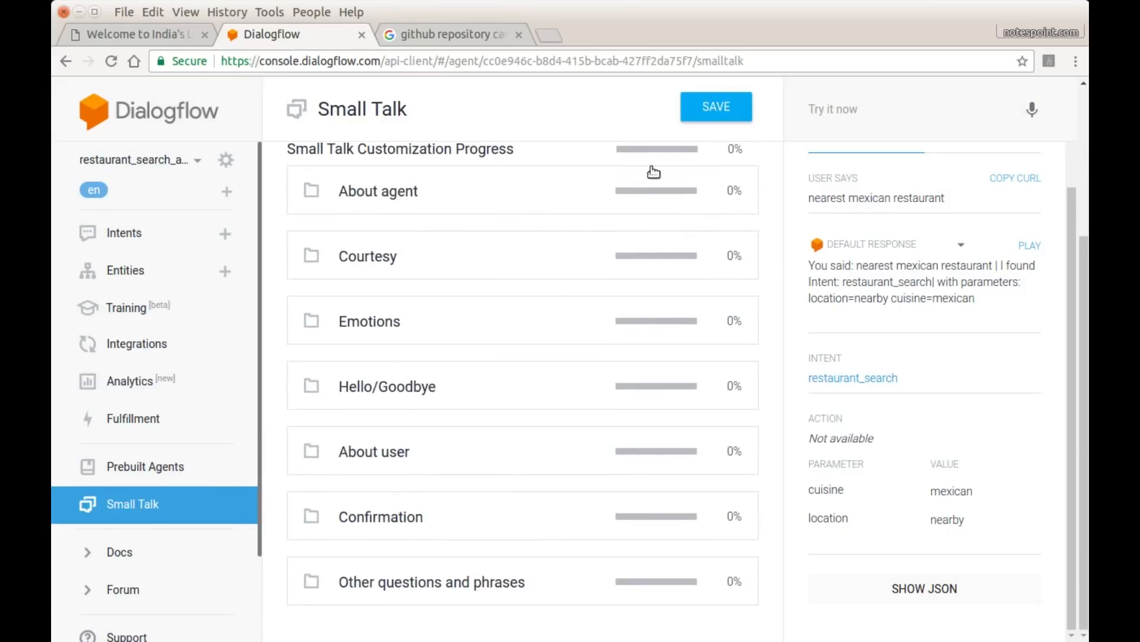
click(707, 110)
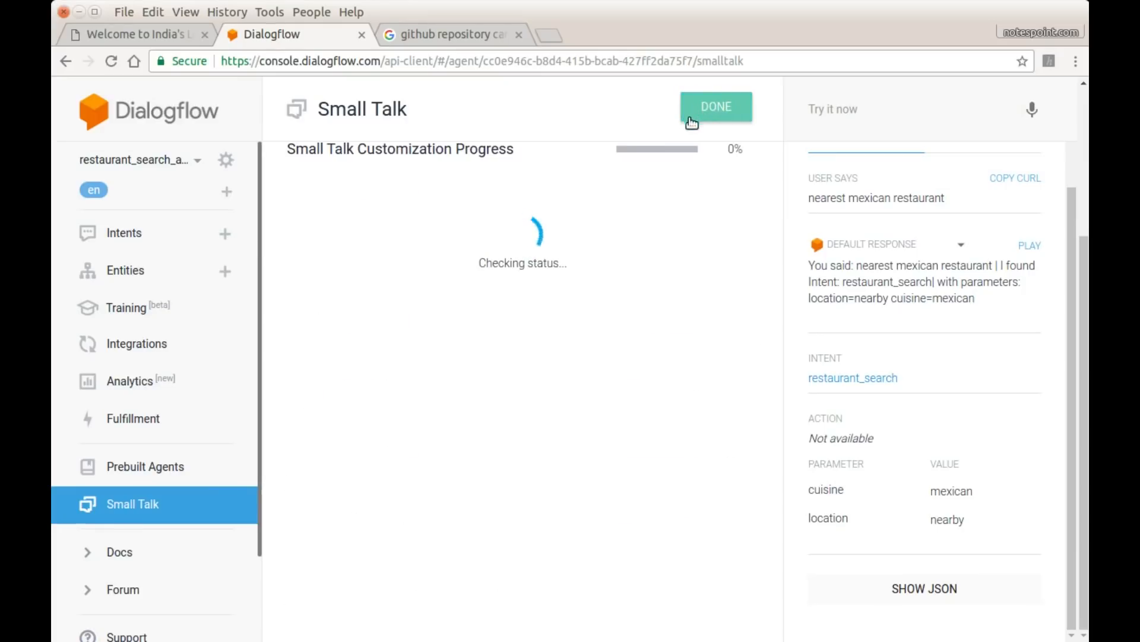
Step: Test 'hello' and 'how are you?', getting the small talk reply 'Wonderful! Thanks for asking.'
click(849, 108)
text(hello)
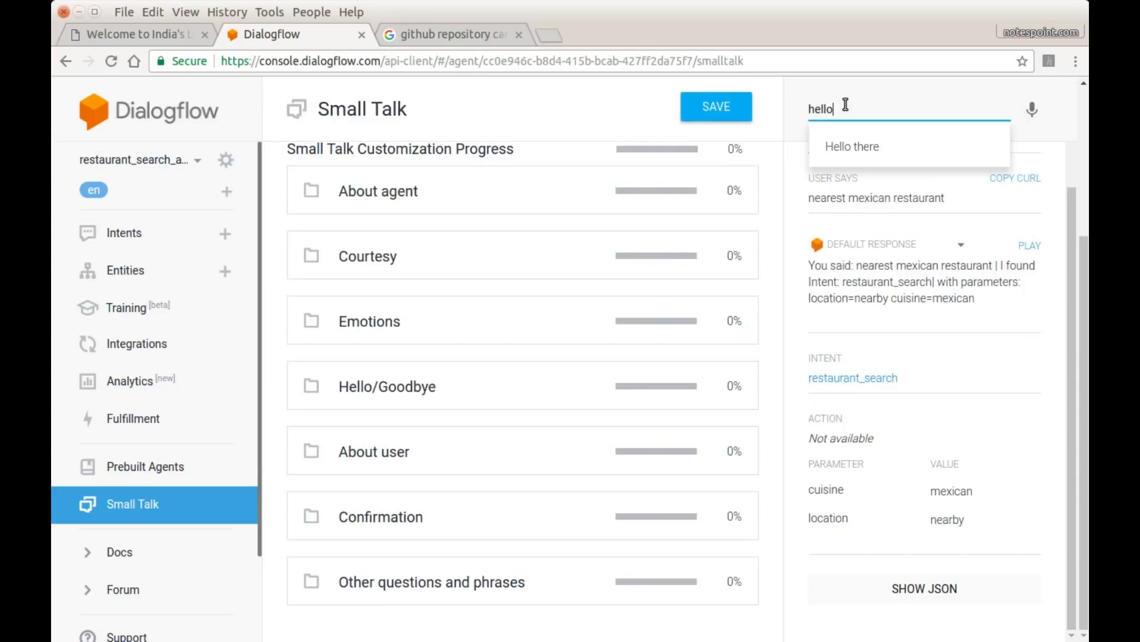
key(Return)
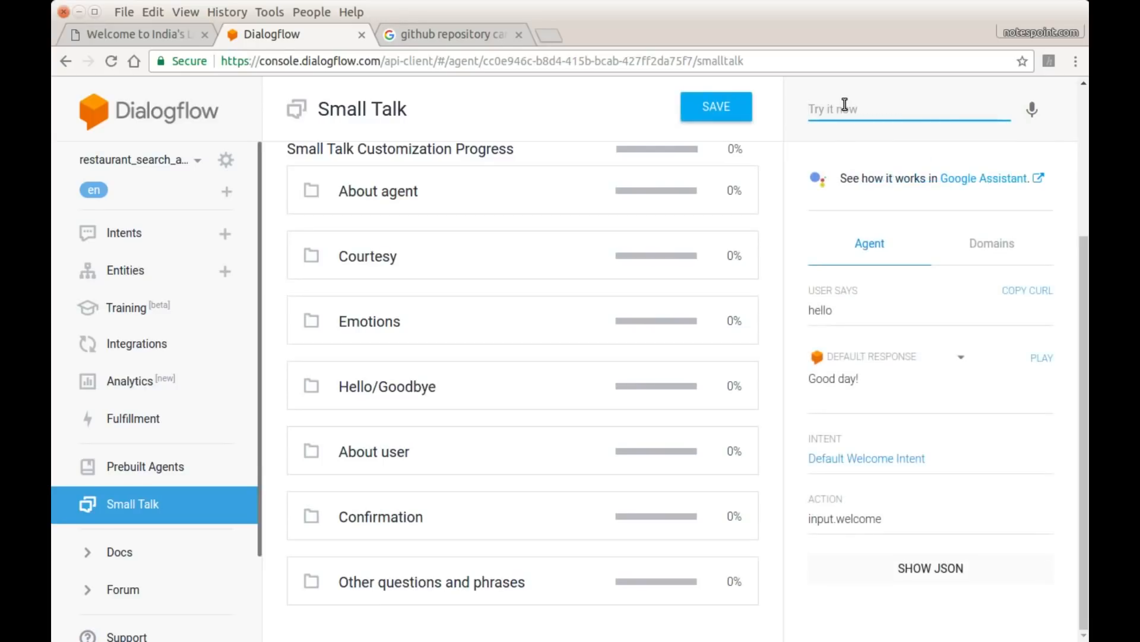
text(how are you?)
key(Return)
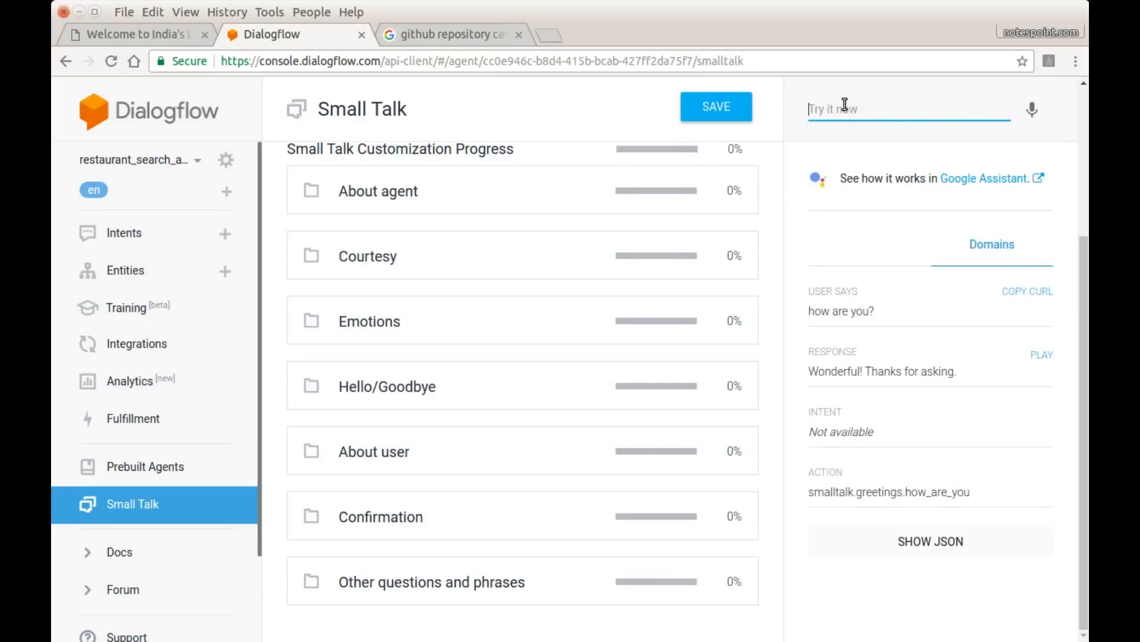
drag(803, 370, 960, 373)
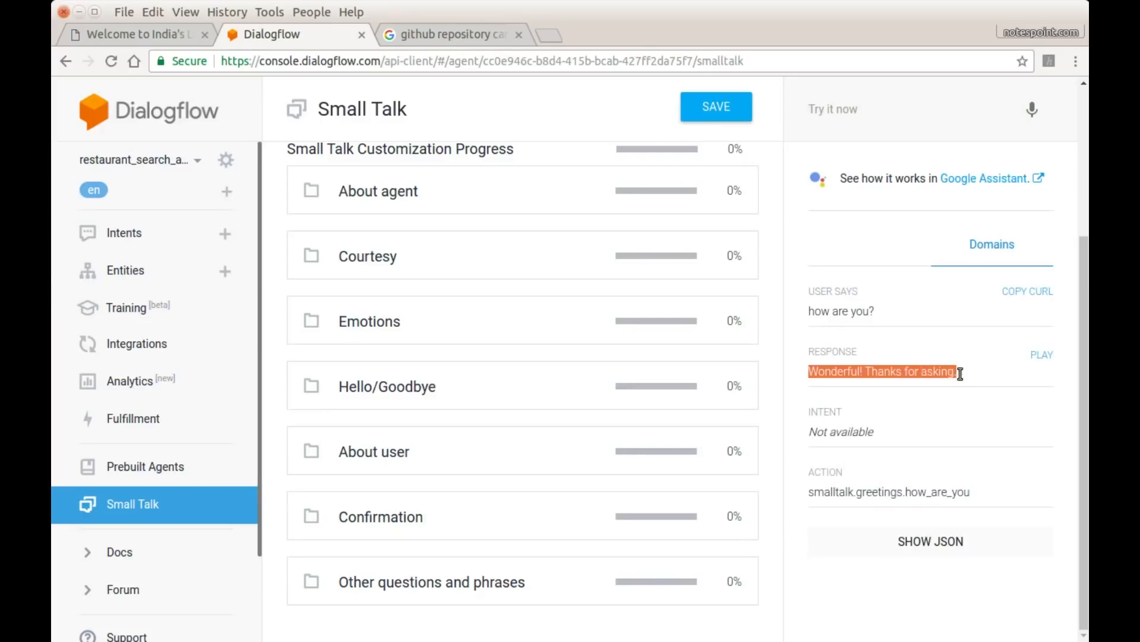
Step: Test 'can you smile?' and 'how old are you?', checking the agent's age reply
click(849, 114)
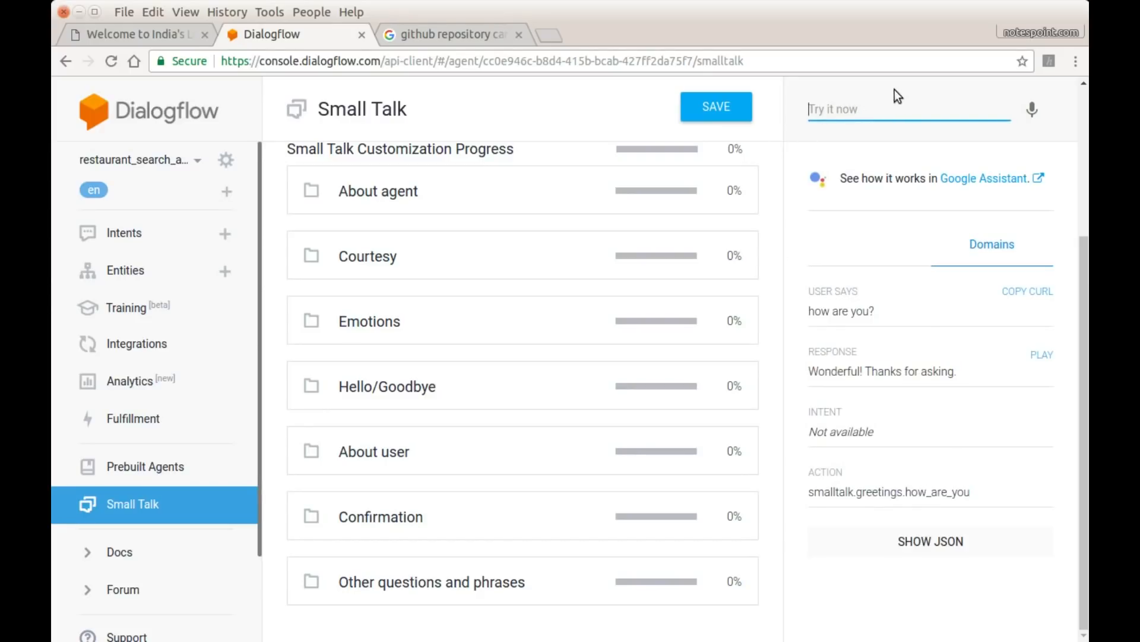
text(can you smile?)
key(Return)
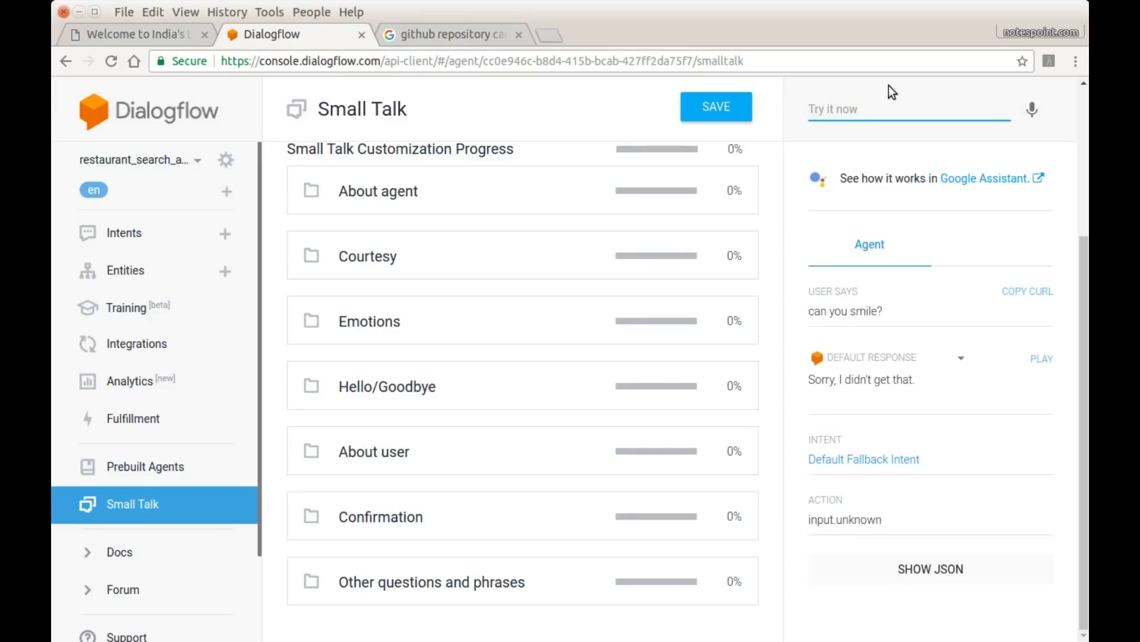
text(how old are you?)
key(Return)
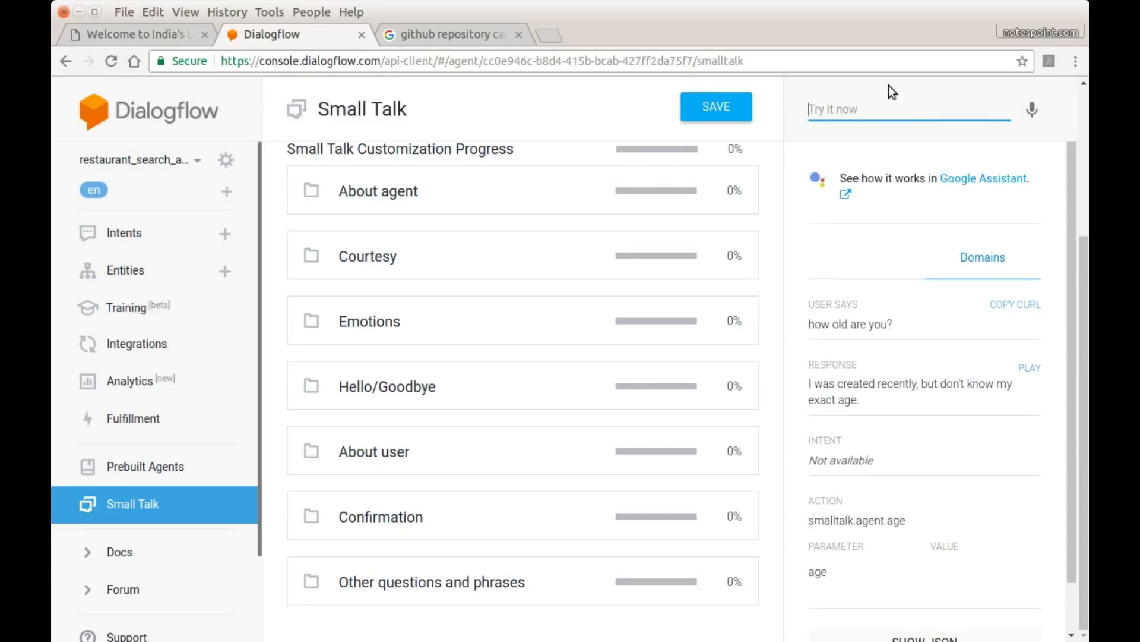
drag(329, 110, 409, 113)
drag(807, 383, 869, 405)
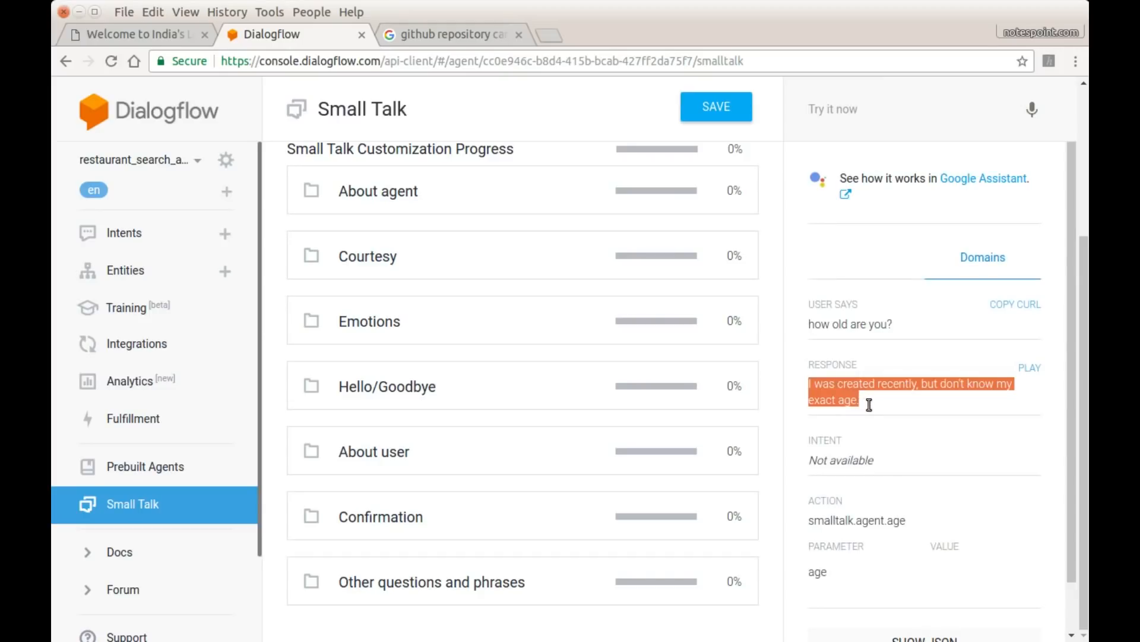
Step: Ask 'What's your birthday?' and confirm it triggers the smalltalk.agent.birth_date action
click(855, 110)
text(What;)
key(BackSpace)
text(')
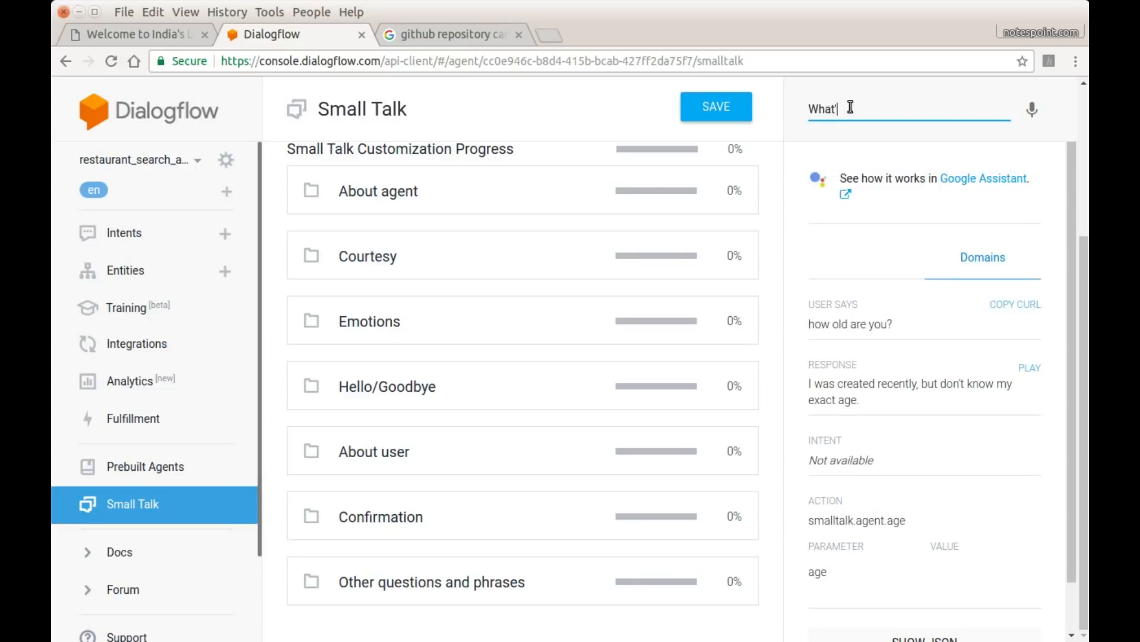
text(s your birthday)
key(Return)
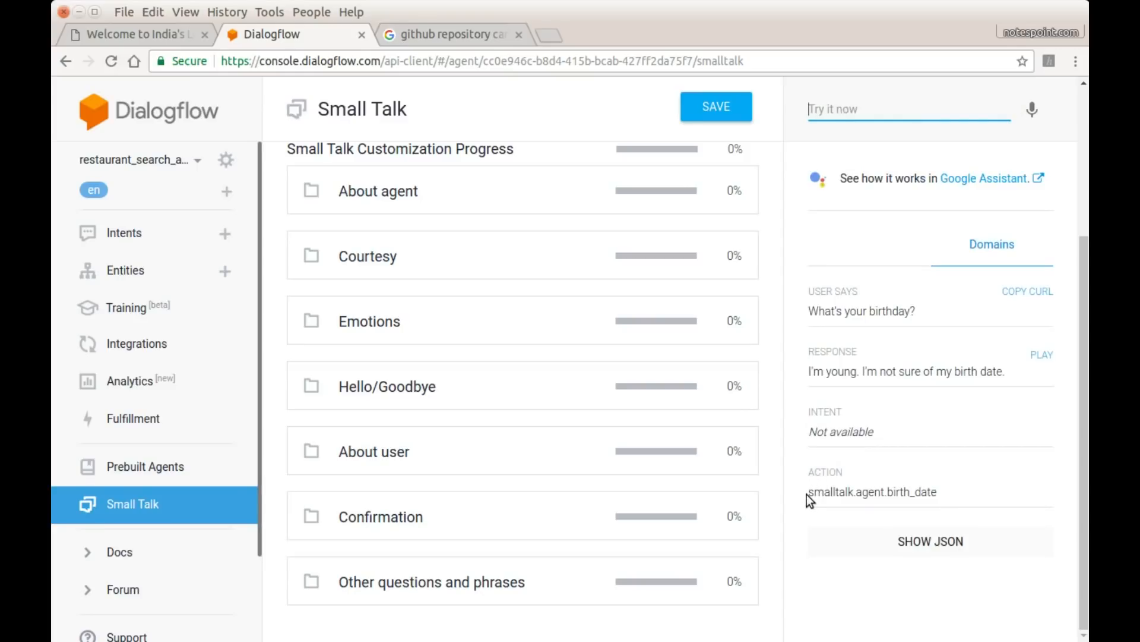
drag(807, 494, 949, 508)
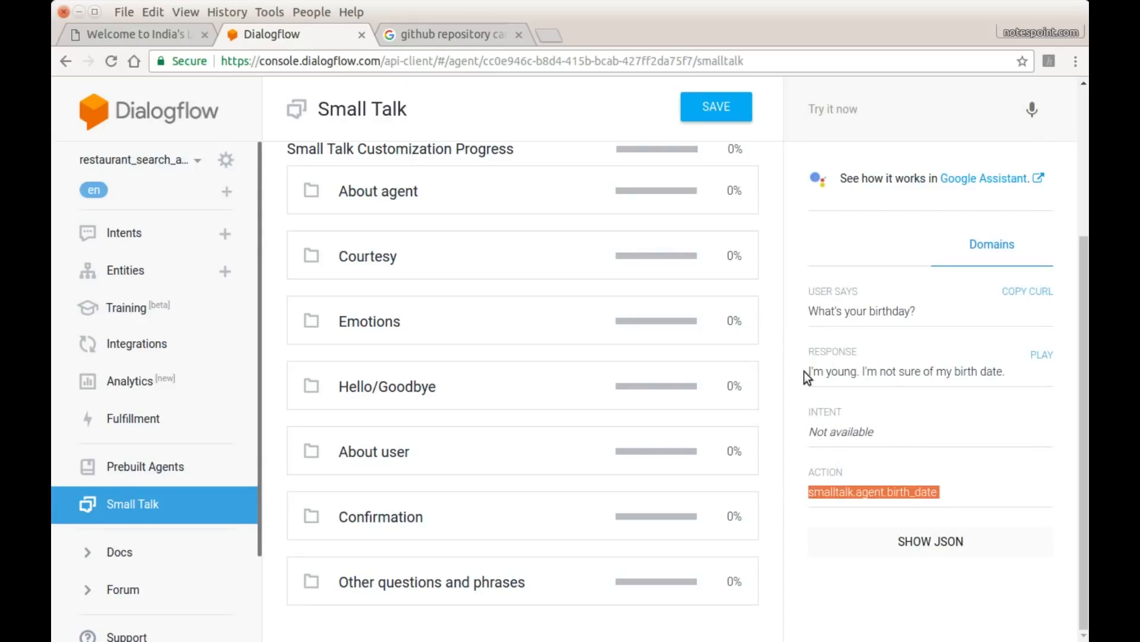